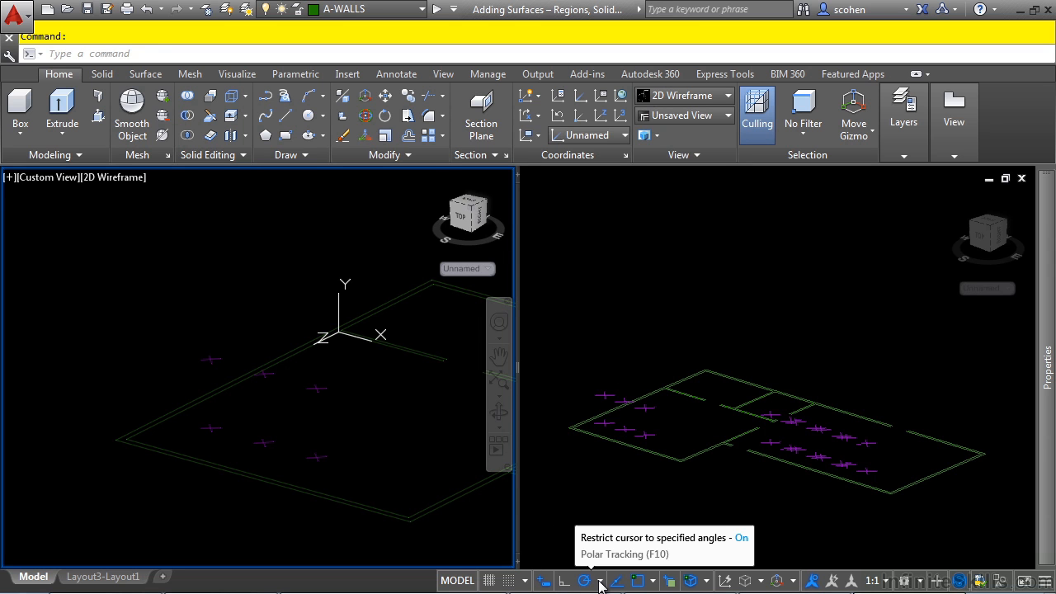
Check which running object snap modes are enabled.
click(653, 581)
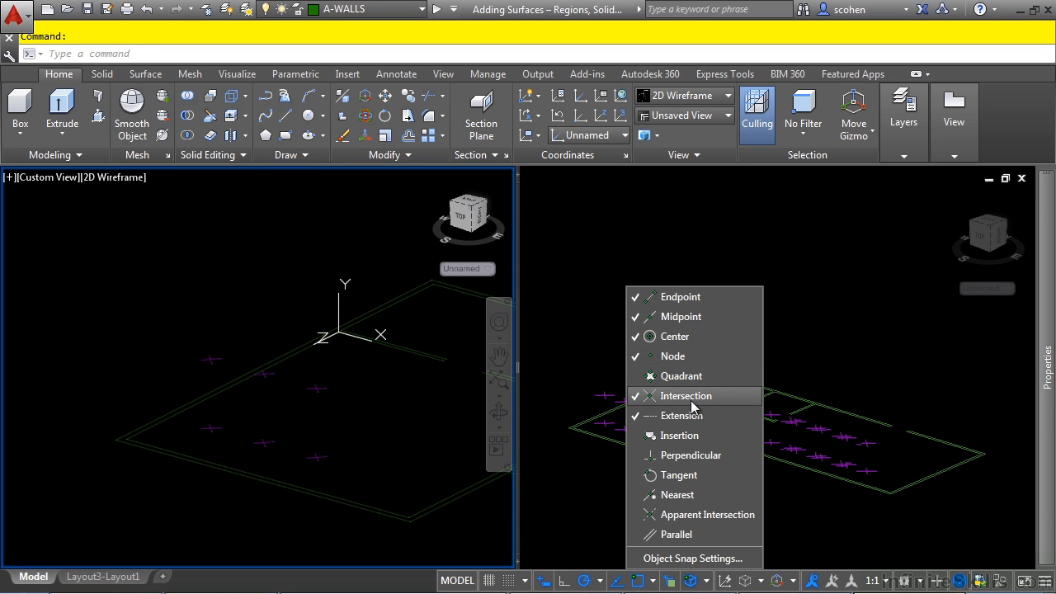
key(Escape)
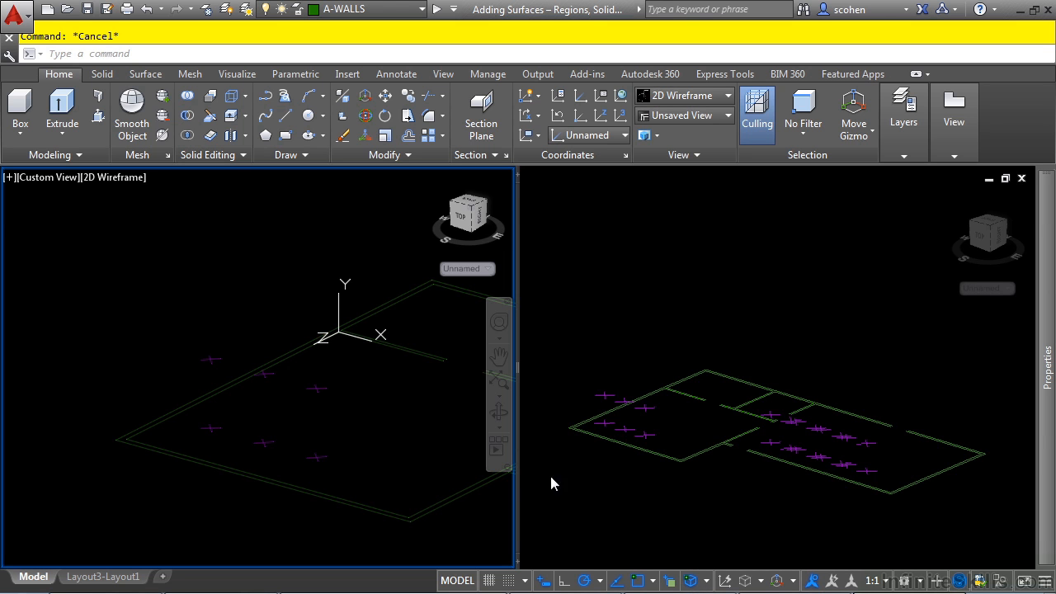
Start a 2D solid in the wireframe viewport, with its first two corners at the ends of the short interior wall line at the UCS origin.
middle_drag(349, 377, 212, 382)
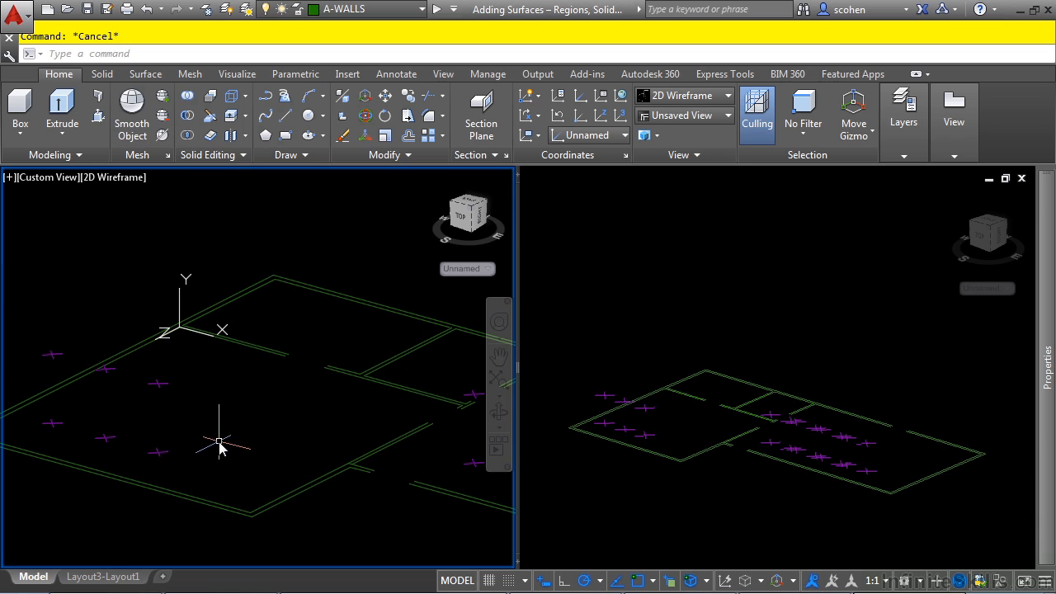
scroll(224, 342, up, 3)
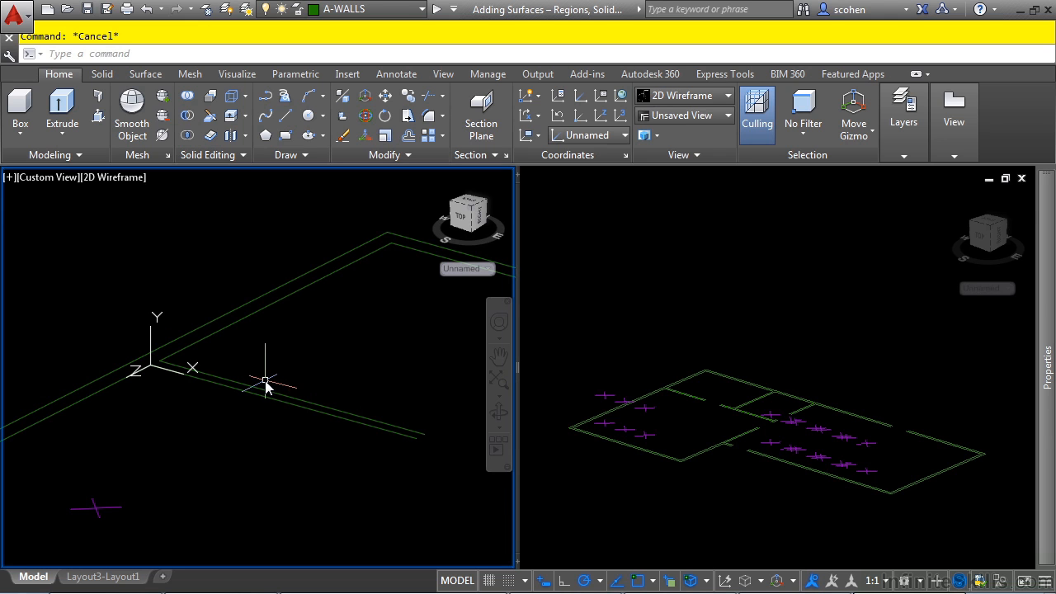
text(SO)
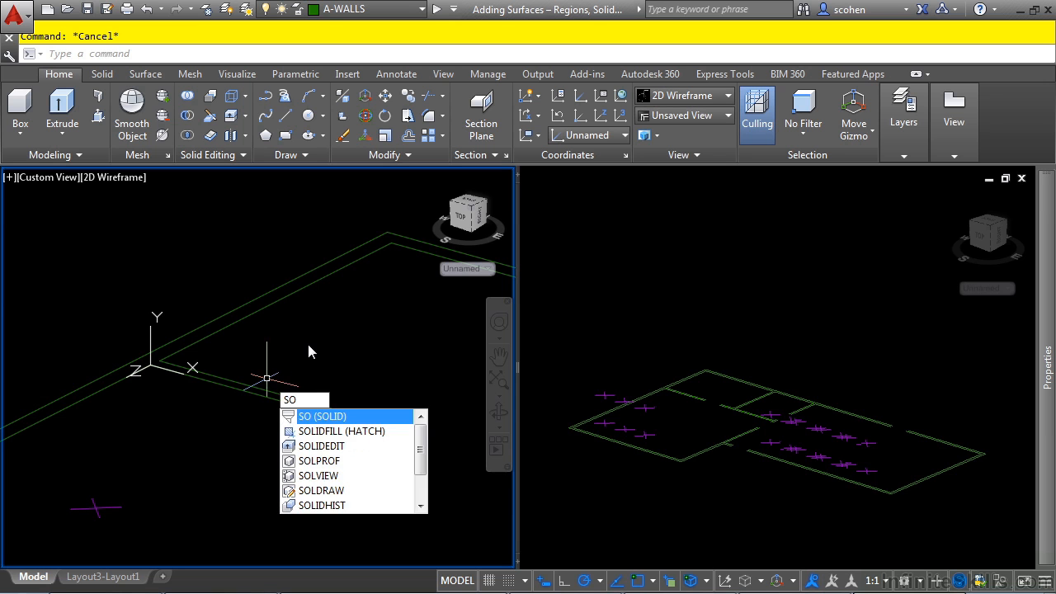
key(Return)
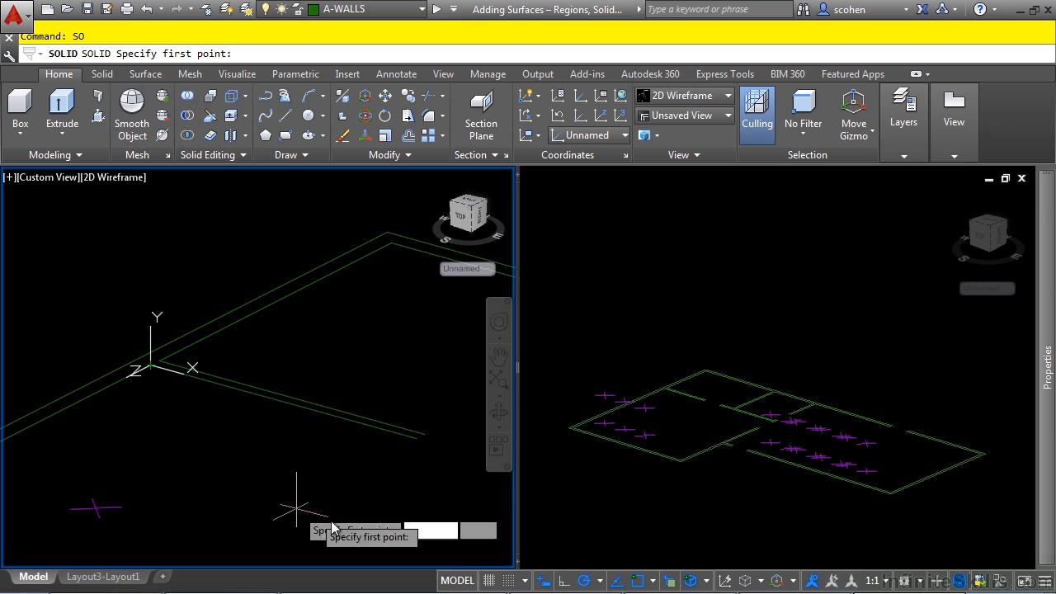
click(761, 345)
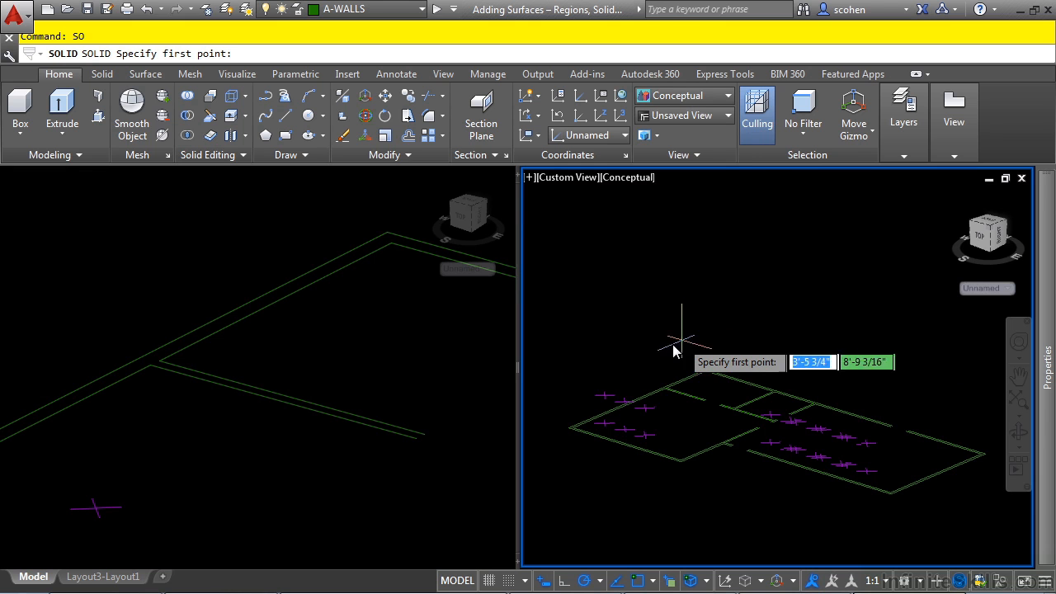
click(379, 358)
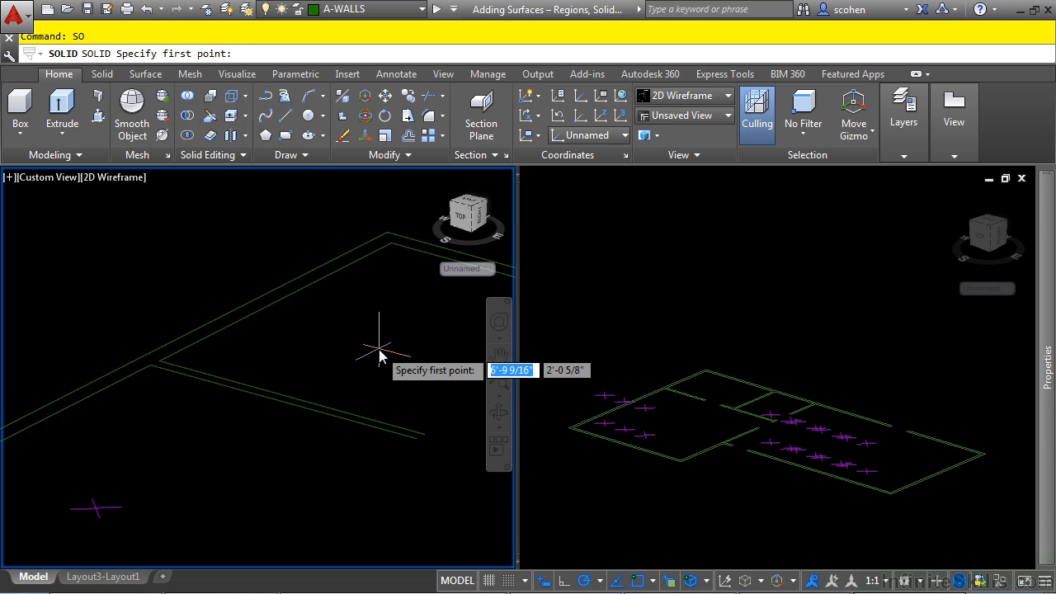
click(150, 365)
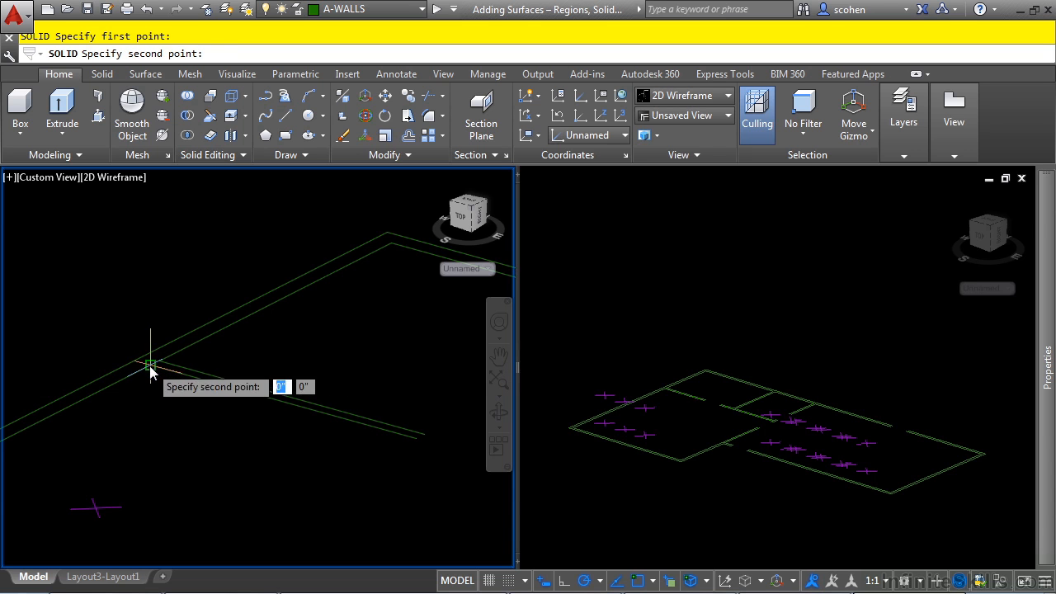
click(408, 446)
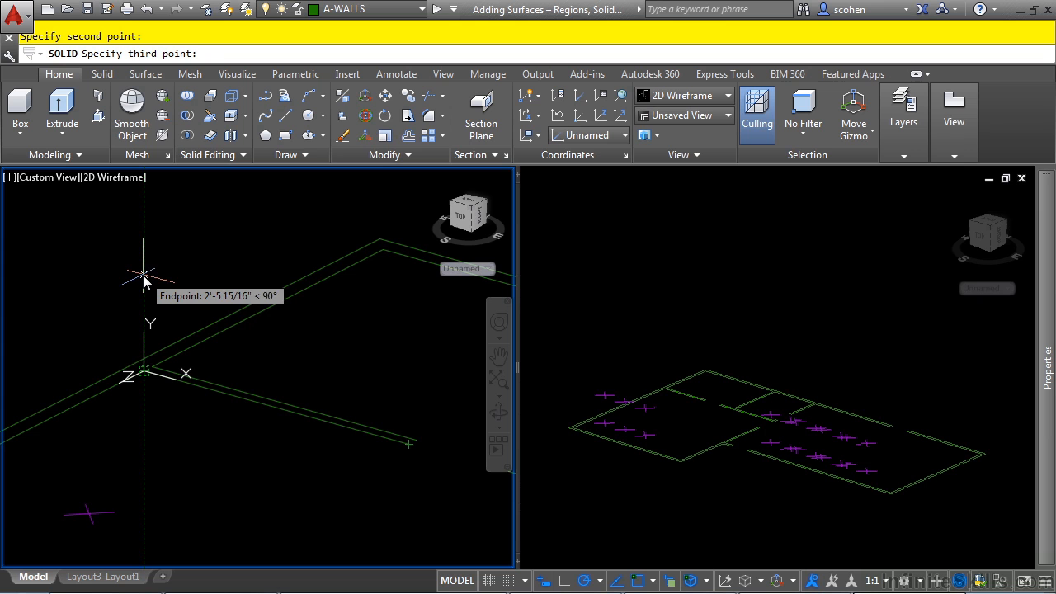
Complete the upright 2D solid with its third and fourth corners 6' directly above the wall line's two endpoints.
text(6')
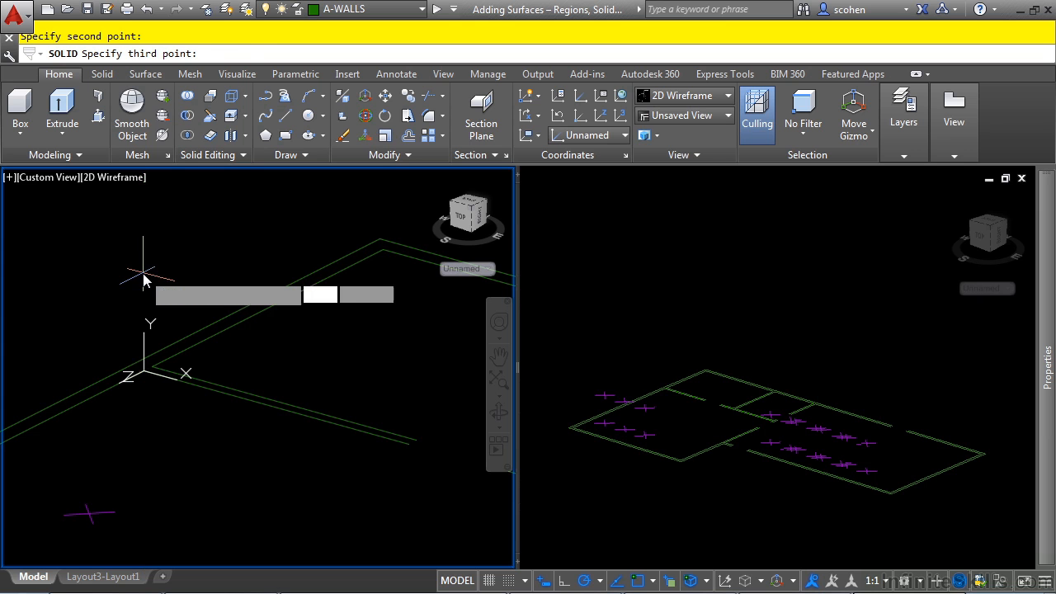
key(Return)
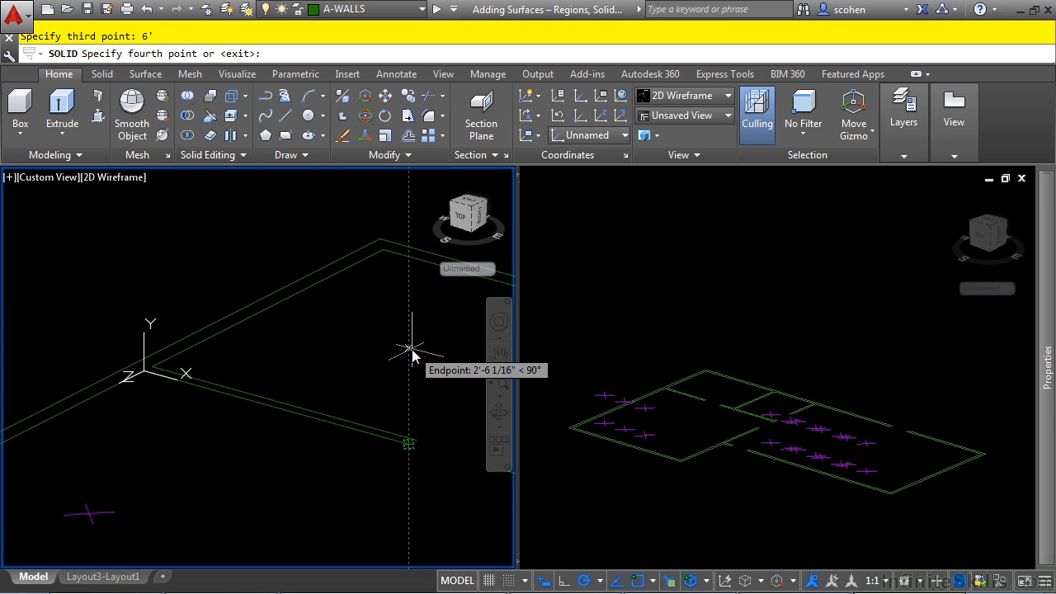
text(6')
key(Return)
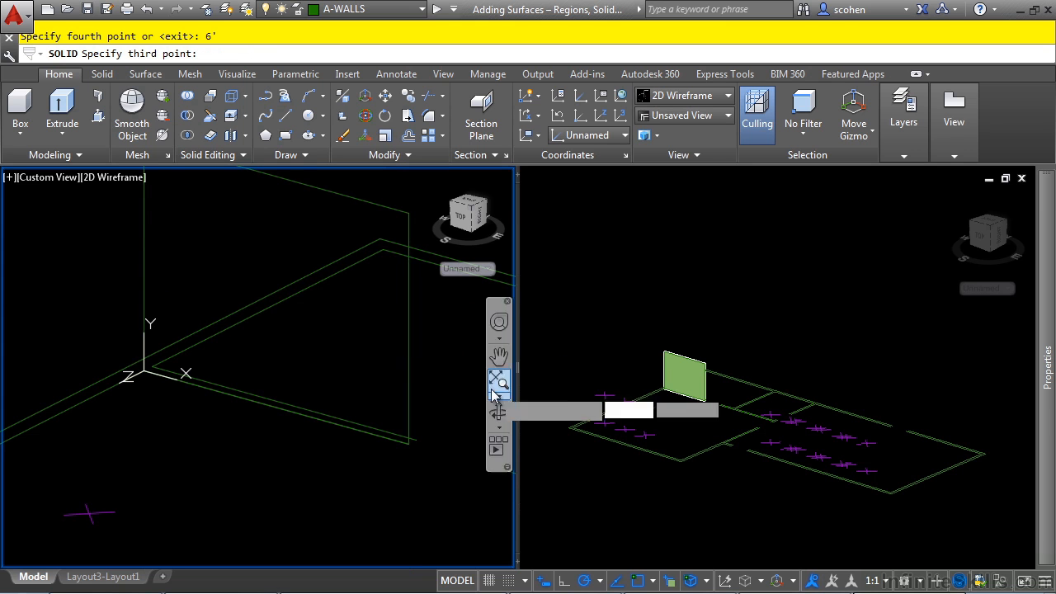
scroll(210, 410, down, 2)
middle_drag(217, 388, 140, 452)
key(Escape)
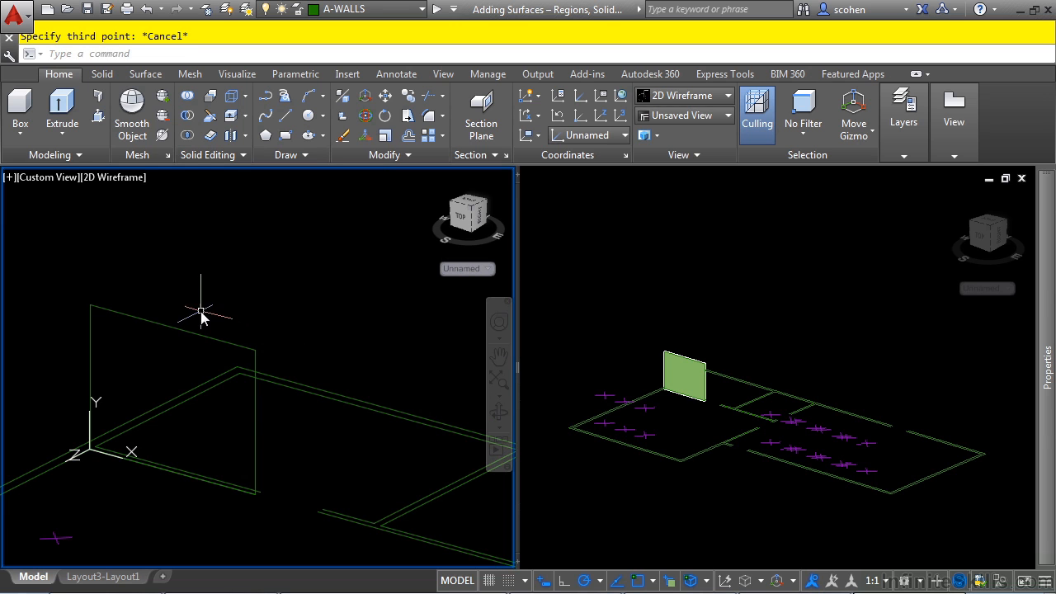
Inspect the upright solid in the Conceptual viewport and erase it from the drawing.
click(769, 307)
scroll(674, 401, up, 3)
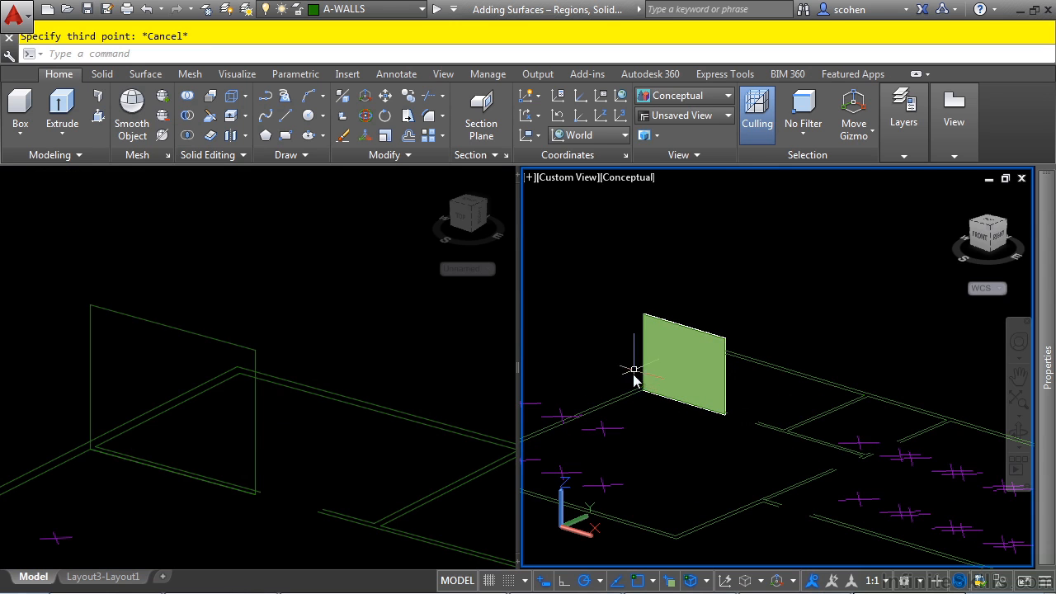
click(356, 322)
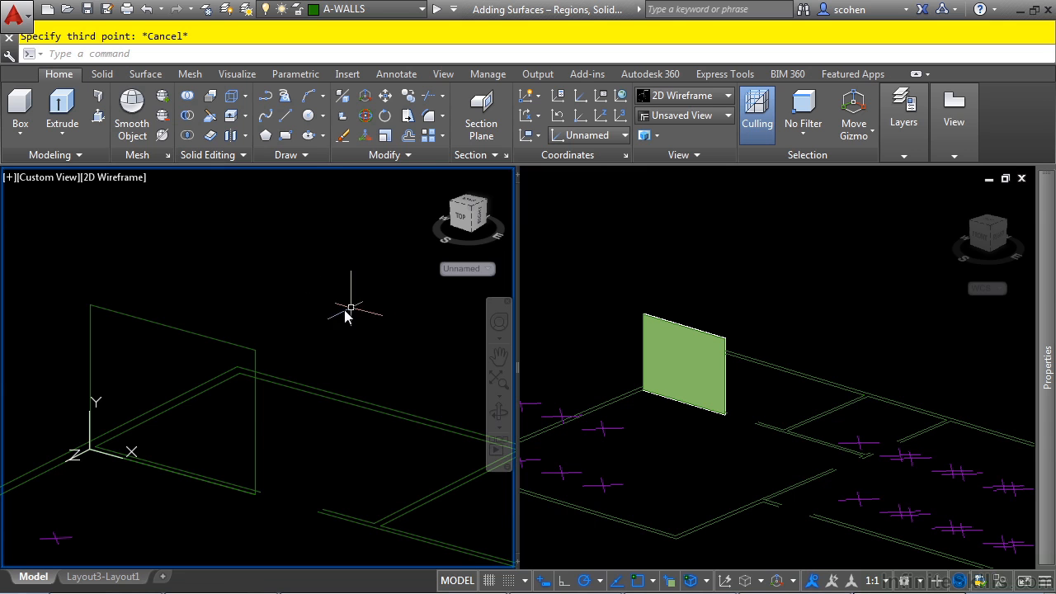
click(130, 316)
key(Delete)
Restore the World coordinate system in the wireframe viewport.
scroll(347, 335, down, 4)
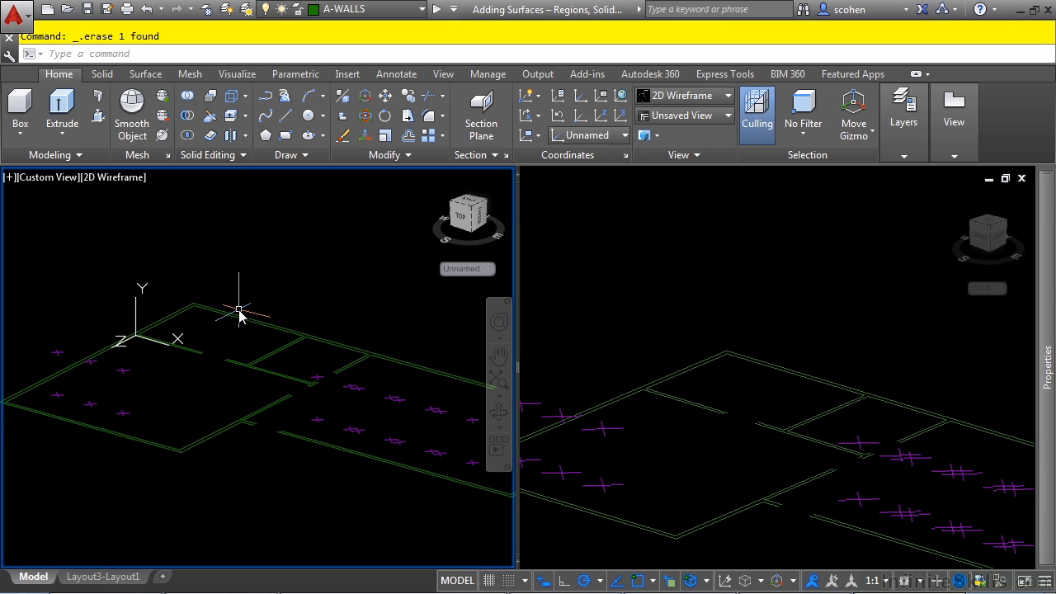
click(460, 269)
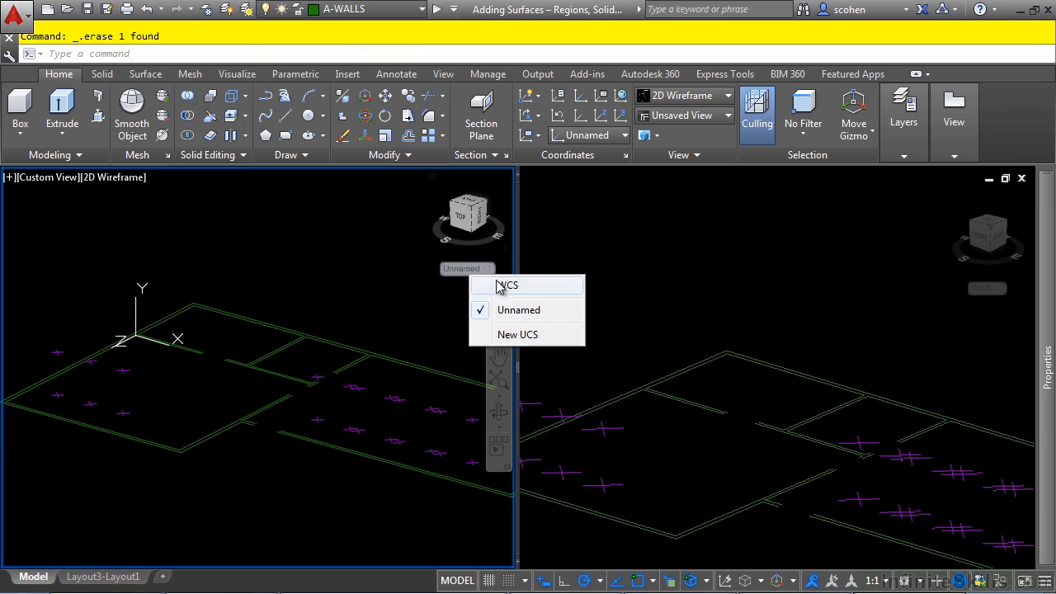
click(498, 286)
Select all wall lines with Select Similar, and remove the lines of the two front exterior walls from the selection.
click(244, 308)
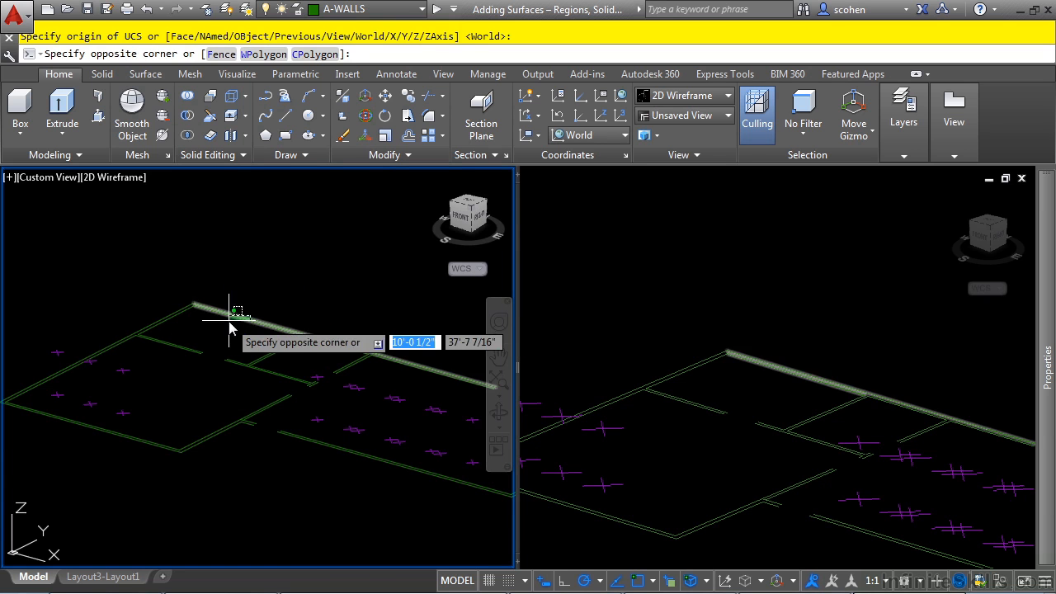
click(229, 328)
right_click(302, 273)
click(373, 448)
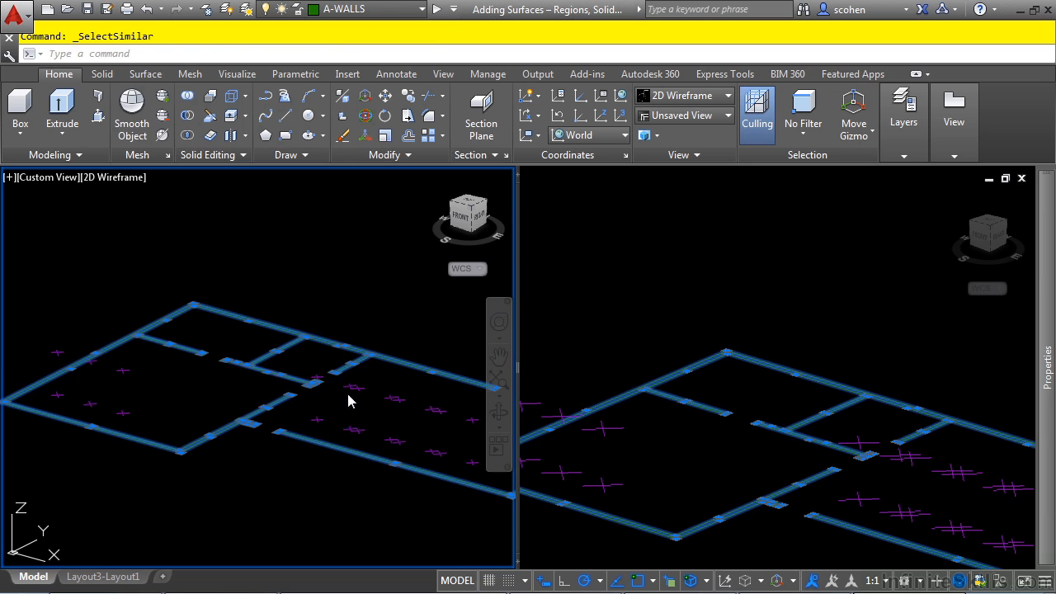
middle_drag(349, 401, 328, 333)
middle_drag(134, 381, 213, 408)
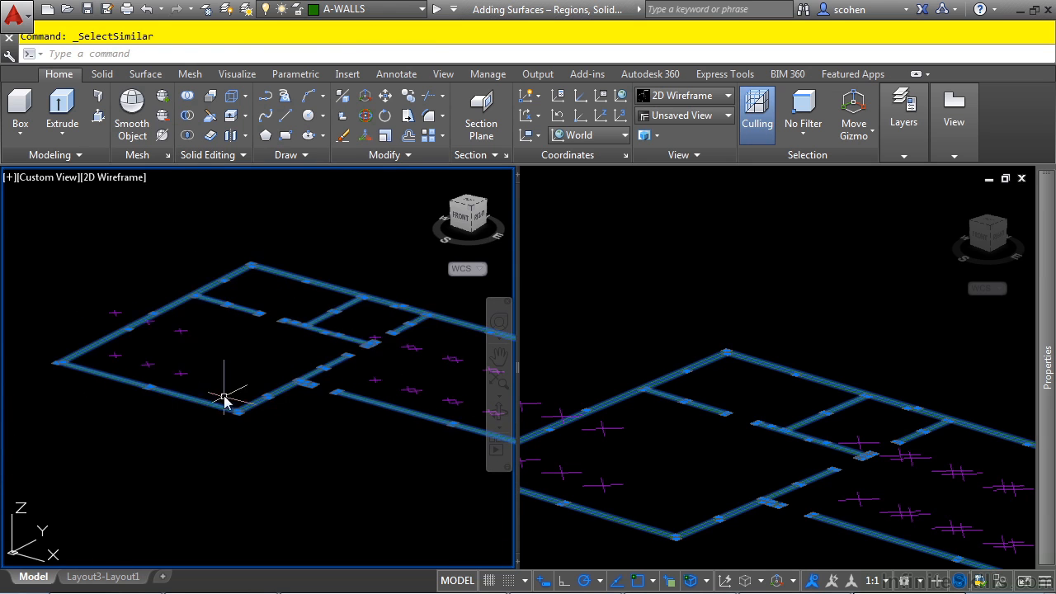
scroll(225, 400, up, 5)
click(83, 468)
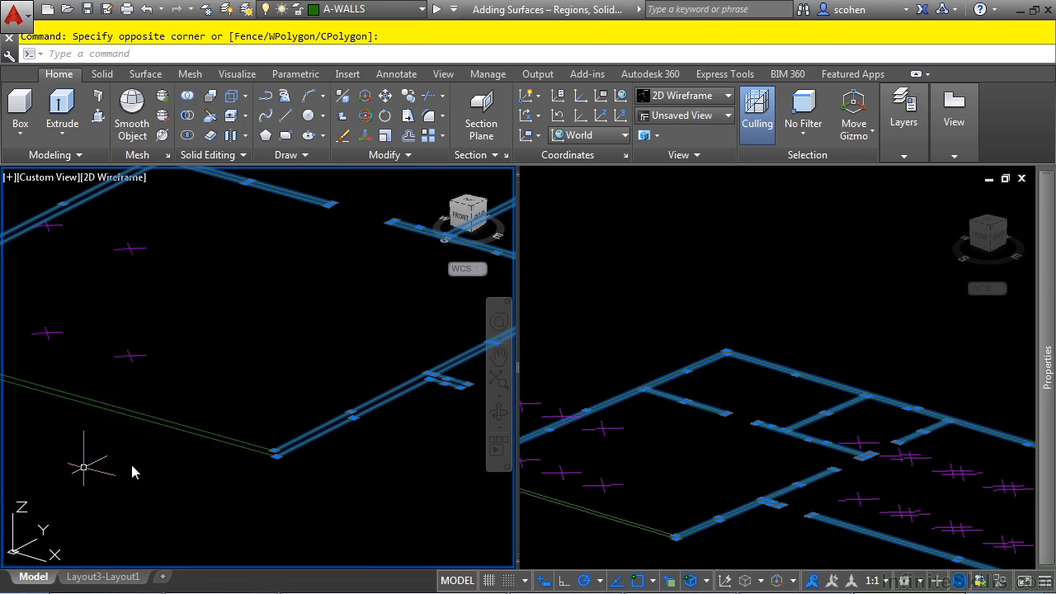
scroll(262, 453, down, 3)
scroll(206, 424, up, 5)
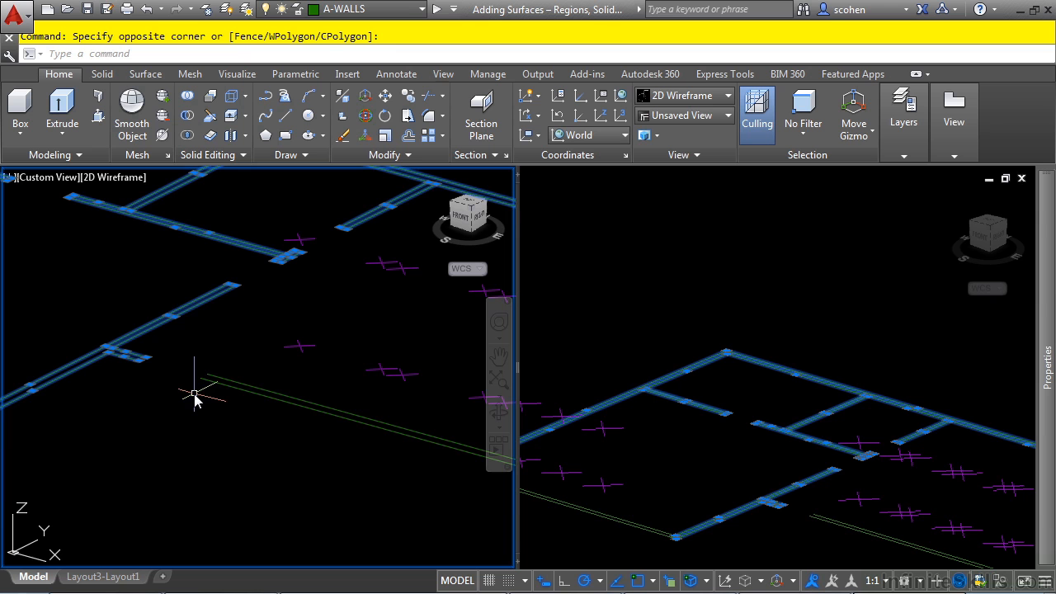
scroll(157, 406, down, 5)
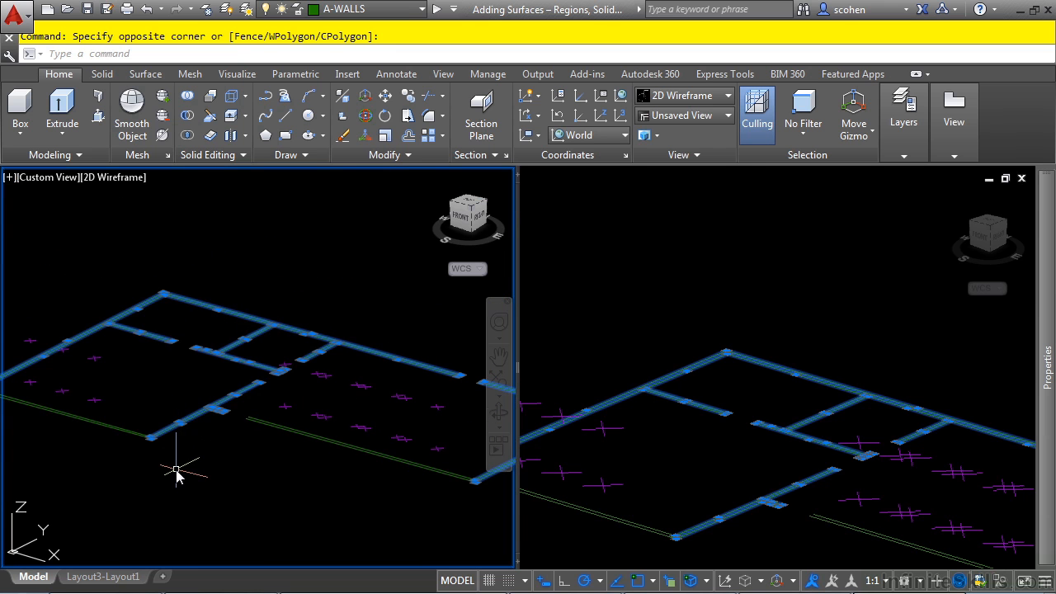
scroll(176, 472, down, 2)
Give the selected wall lines a thickness so they stand up as full-height walls, and clear the selection.
key(Escape)
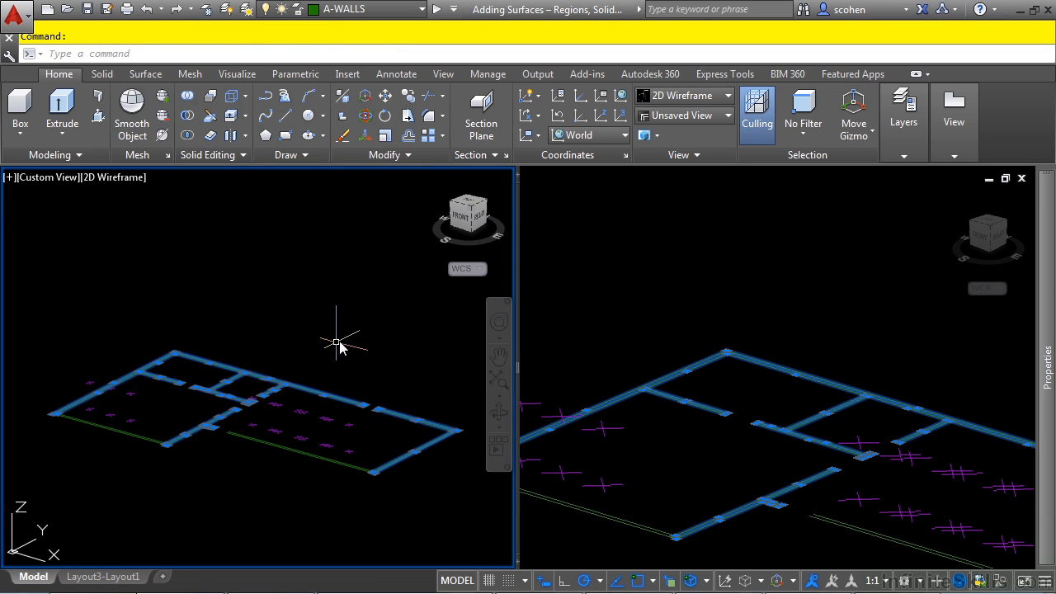
mouse_move(1047, 363)
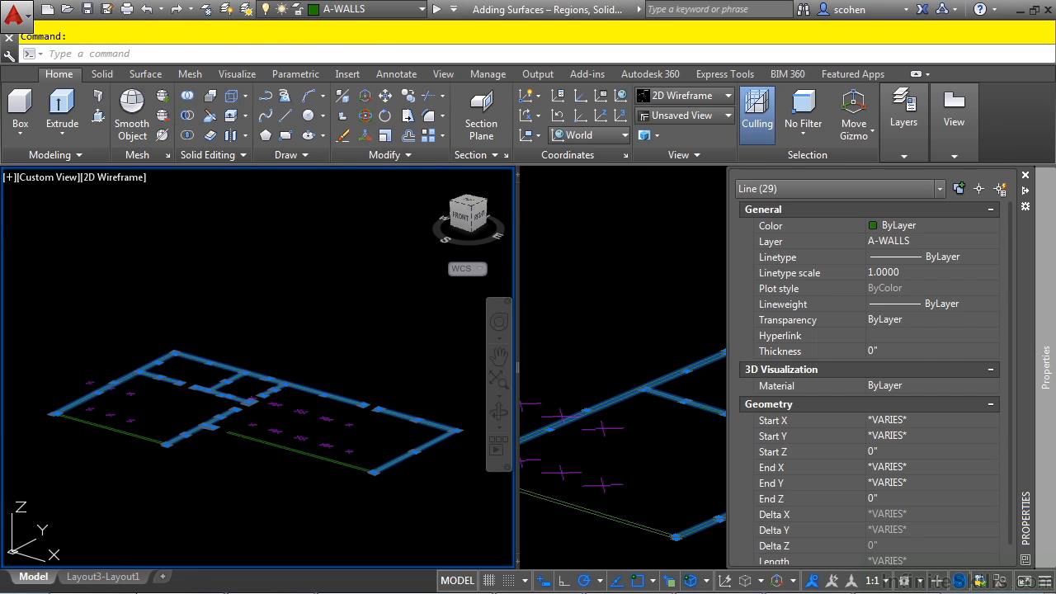
click(917, 351)
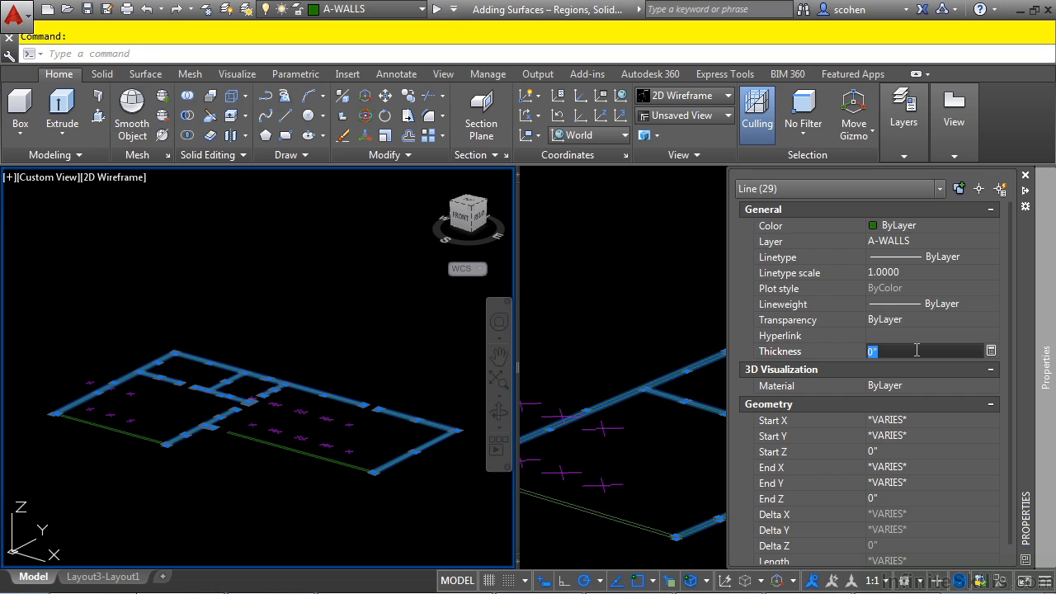
key(Return)
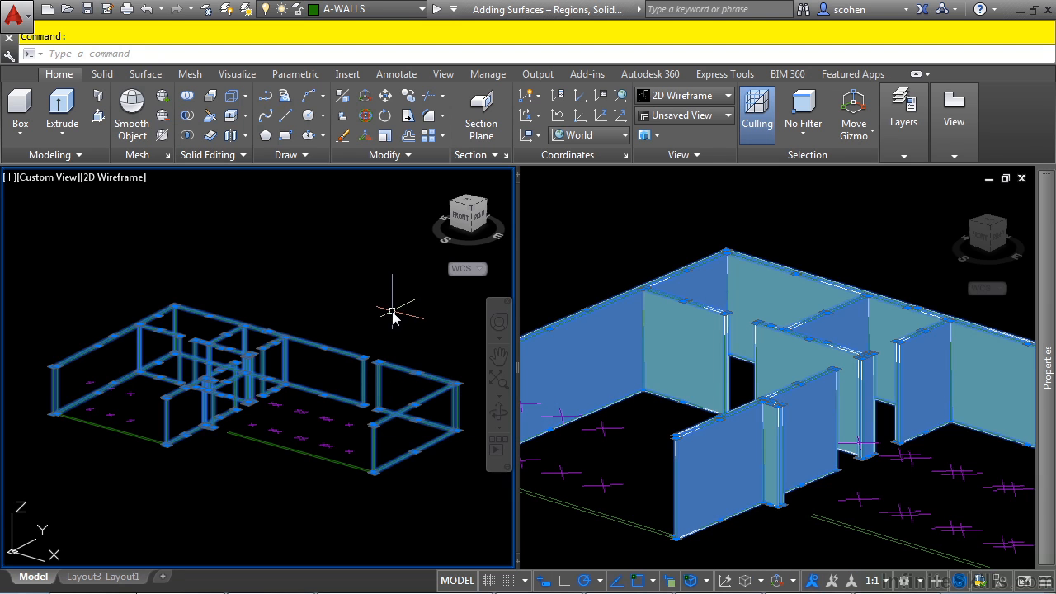
key(Escape)
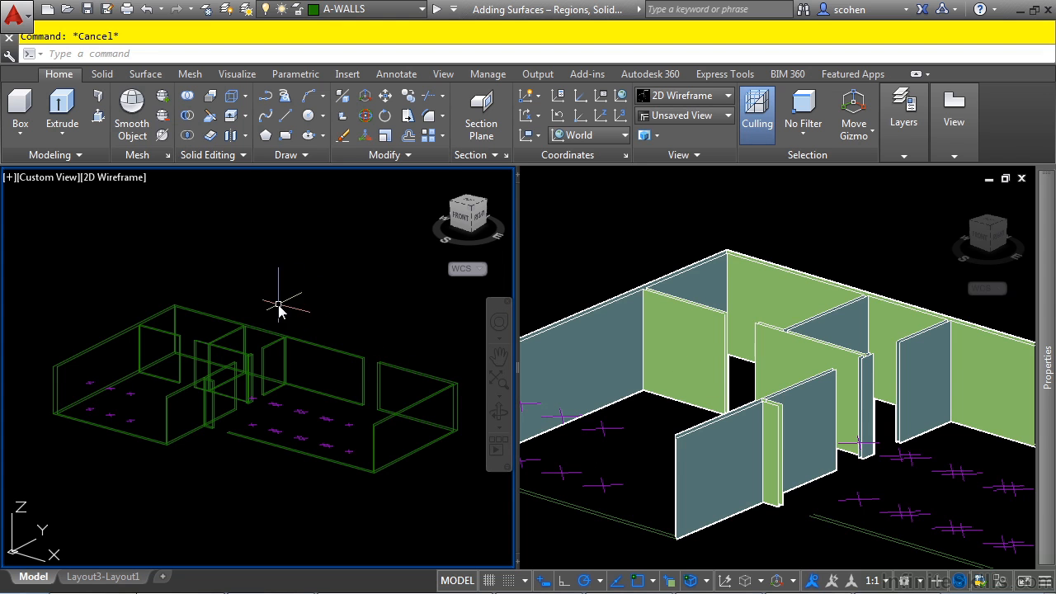
Draw a full-height 3D face on the outer front wall from its left corner to the window opening's near edge, and check it shaded.
scroll(175, 410, up, 5)
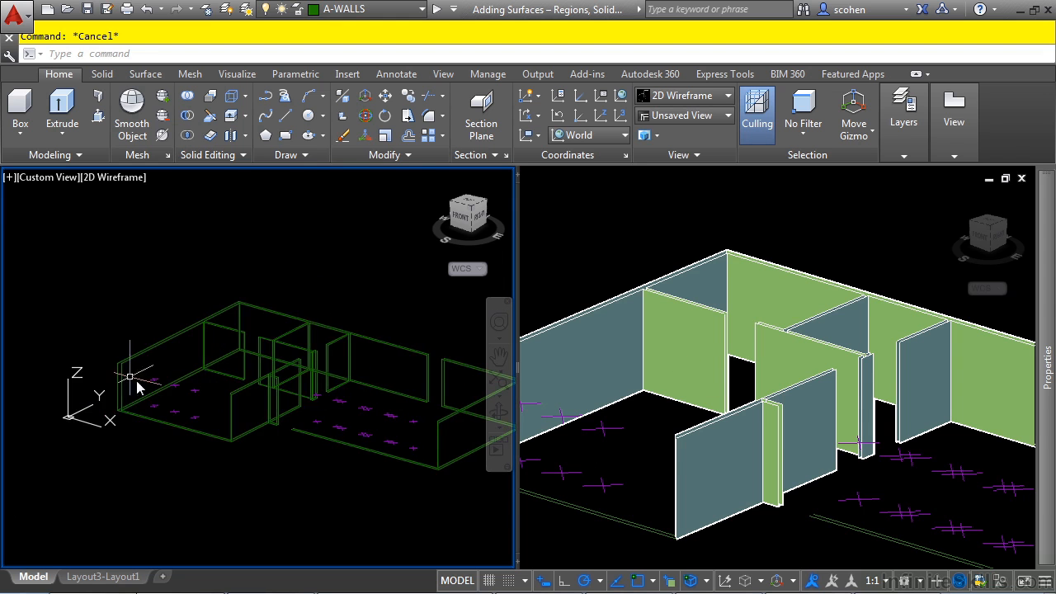
middle_drag(175, 410, 324, 408)
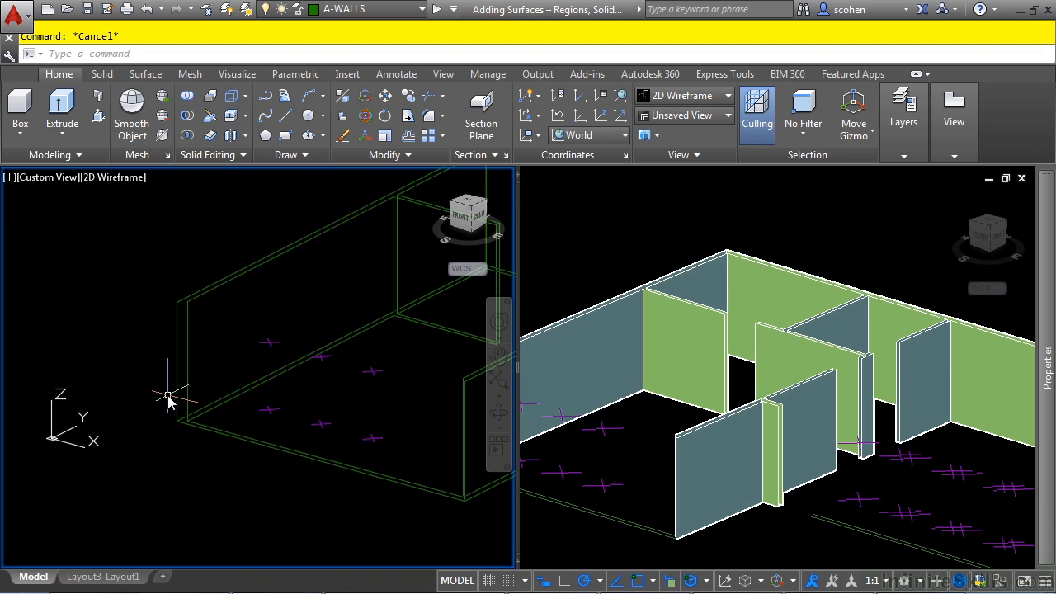
text(3F)
key(Return)
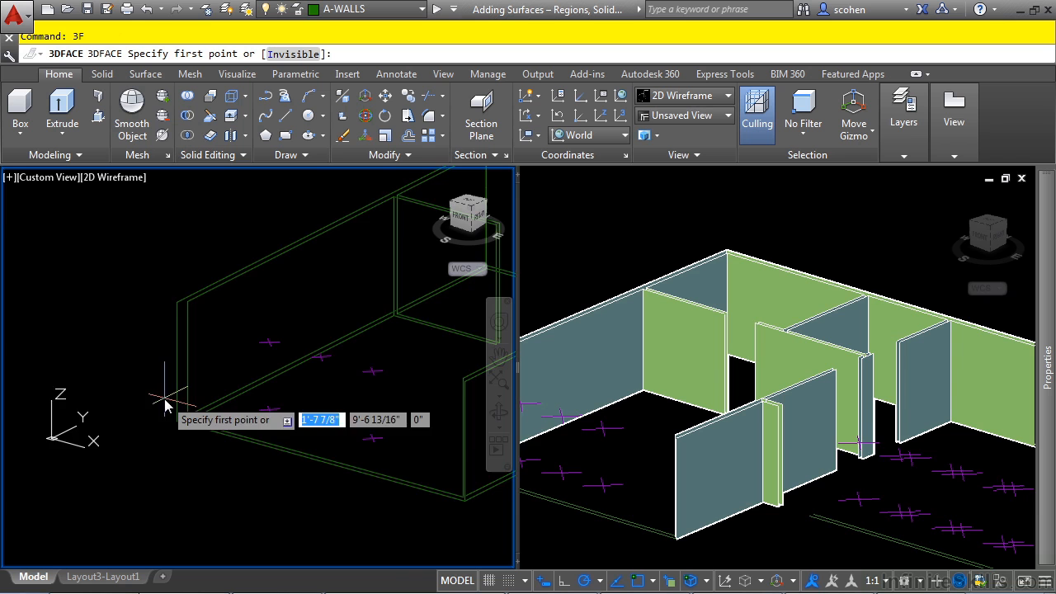
scroll(165, 405, up, 4)
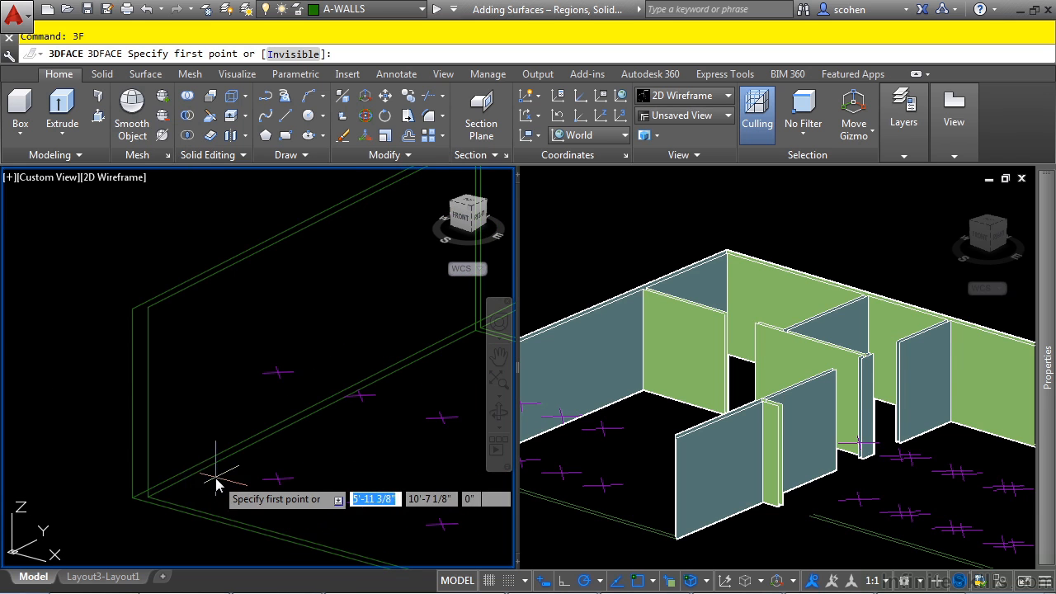
click(129, 495)
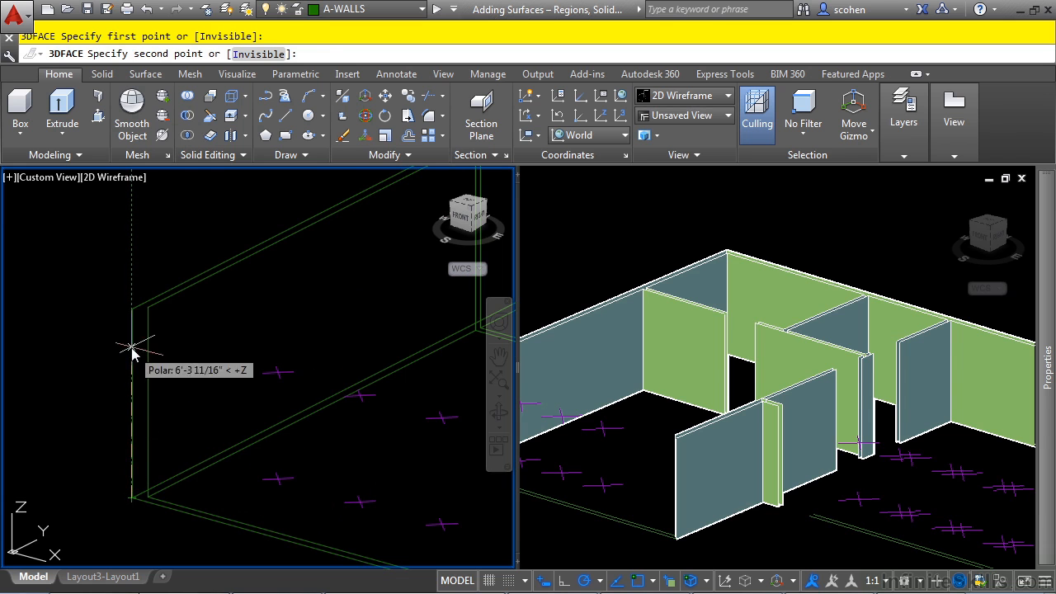
click(132, 310)
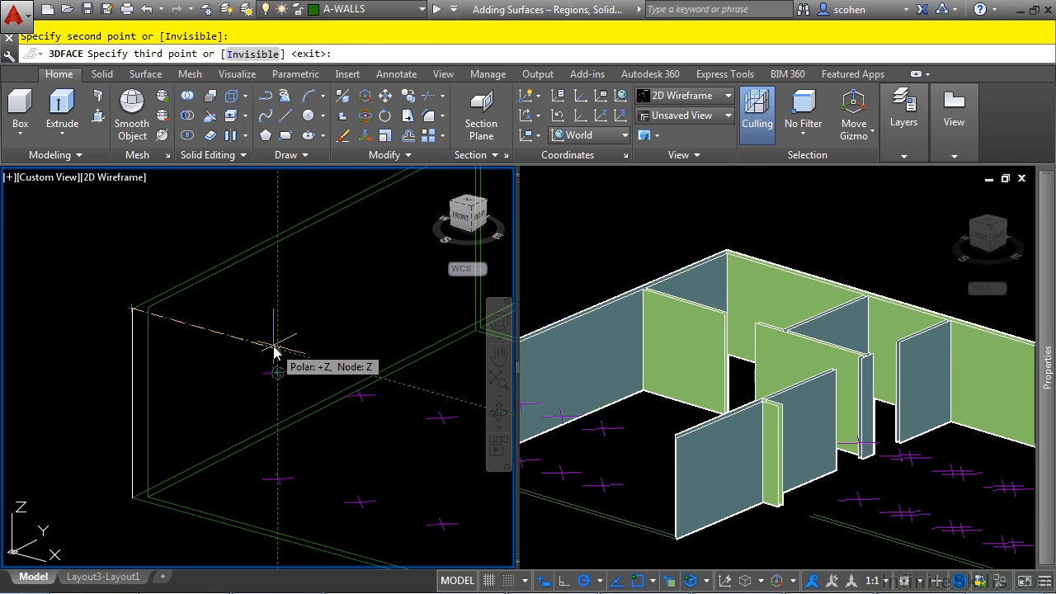
click(277, 347)
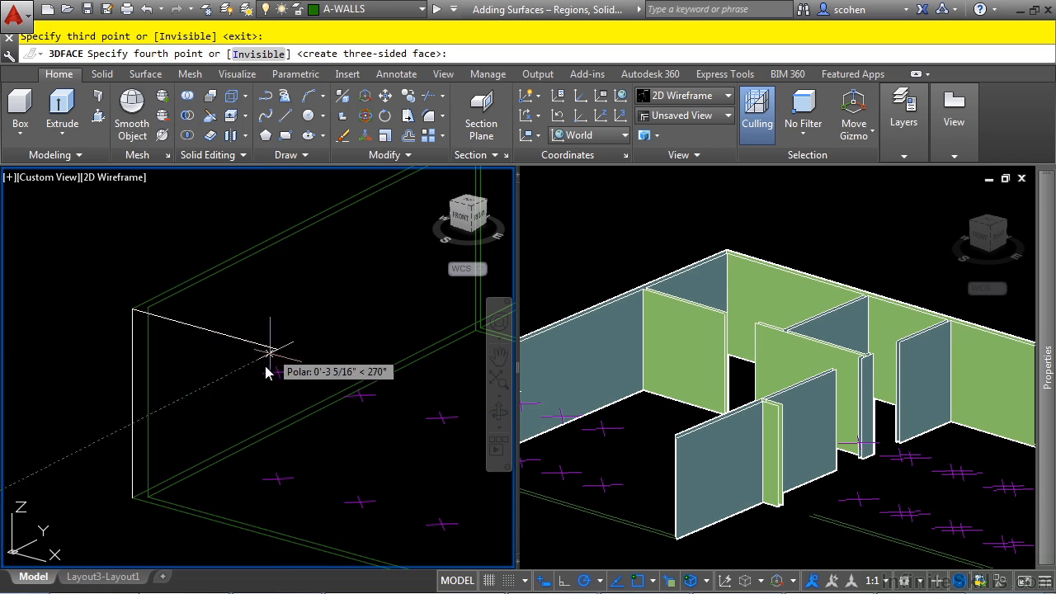
click(278, 537)
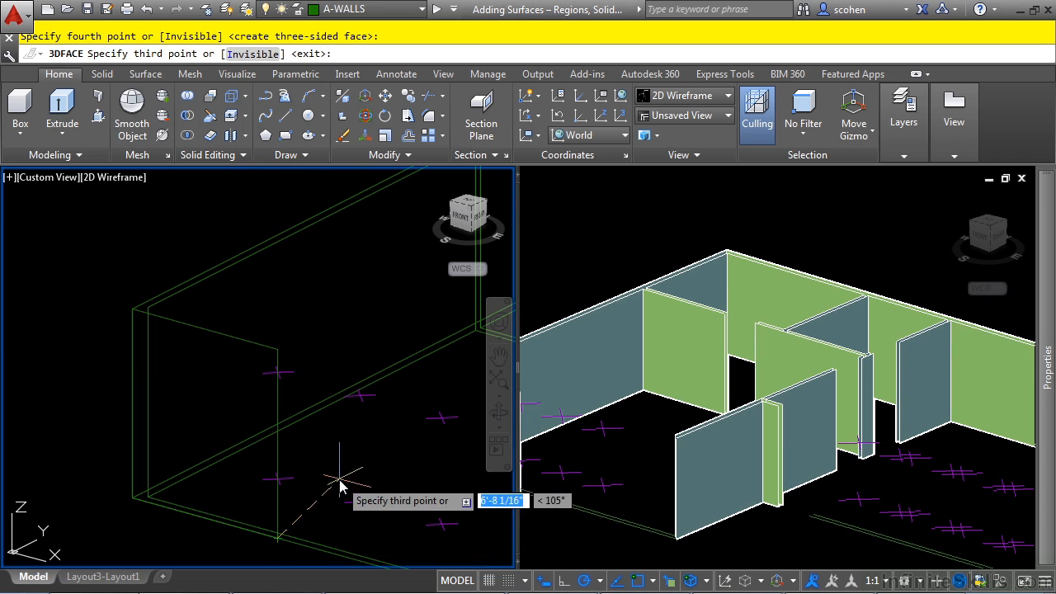
key(Return)
click(649, 454)
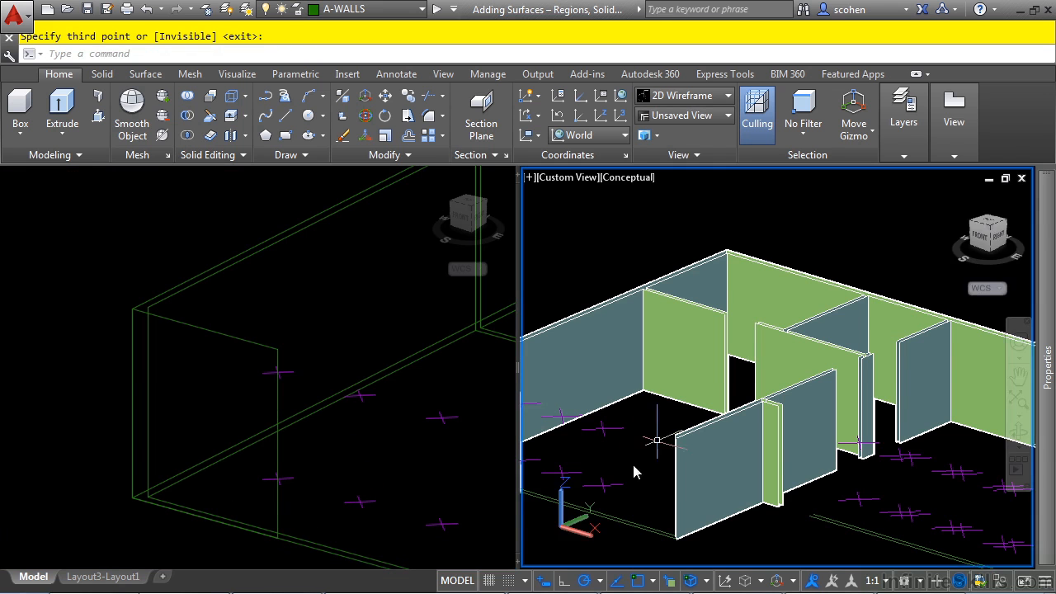
middle_drag(633, 467, 864, 430)
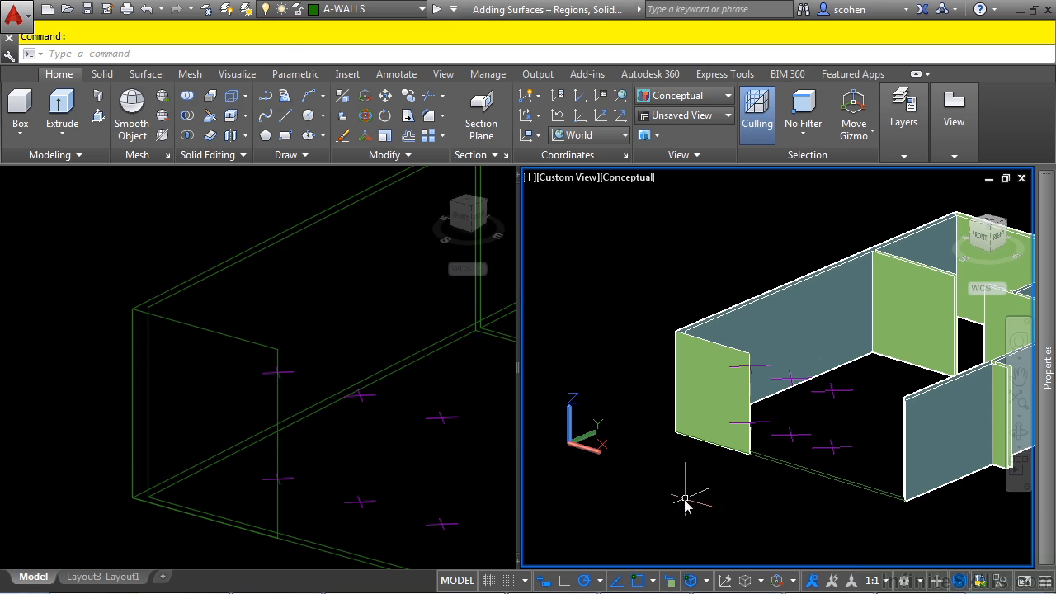
Draw a 3D face above the window opening, from the two upper window nodes to the top of the wall.
click(341, 341)
text(3dface)
key(Return)
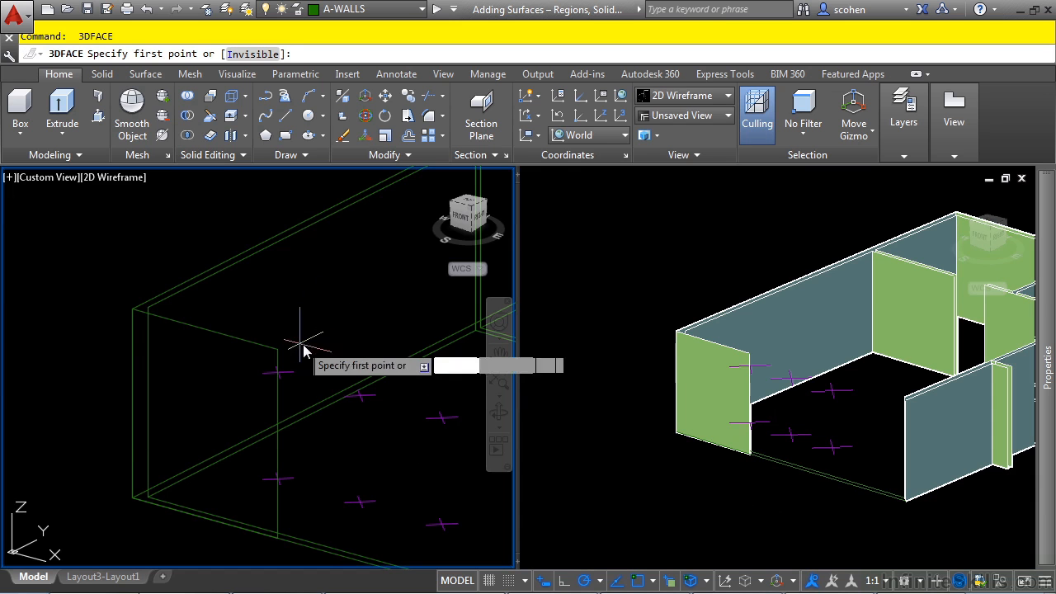
click(291, 374)
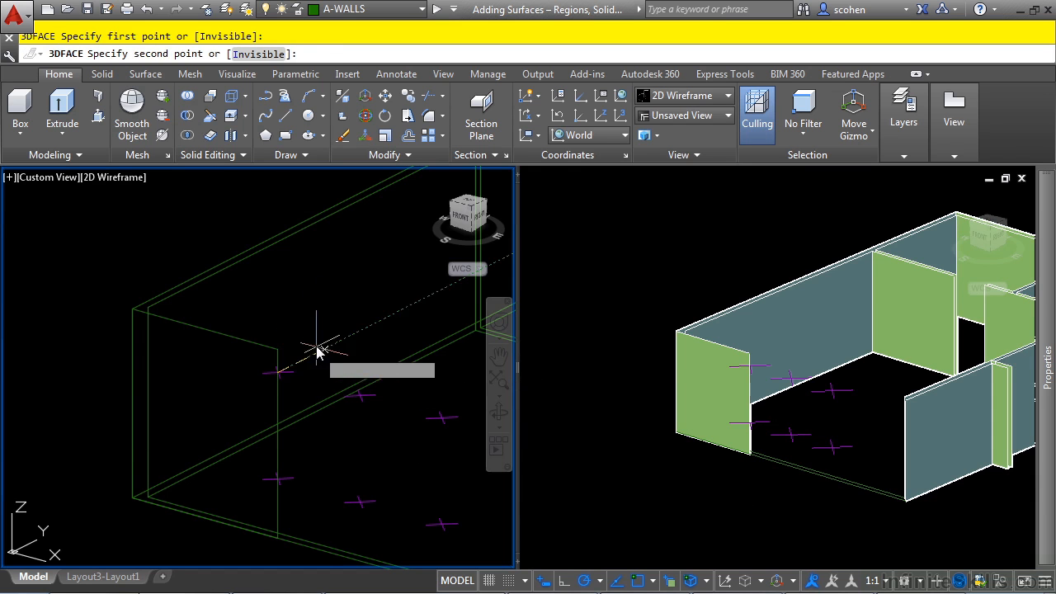
click(275, 349)
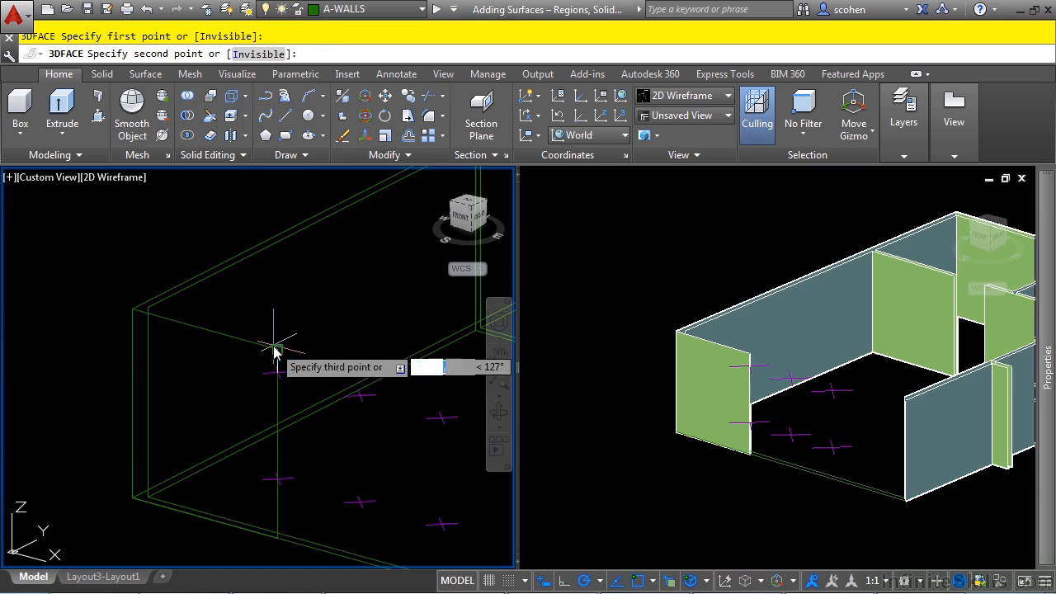
click(441, 398)
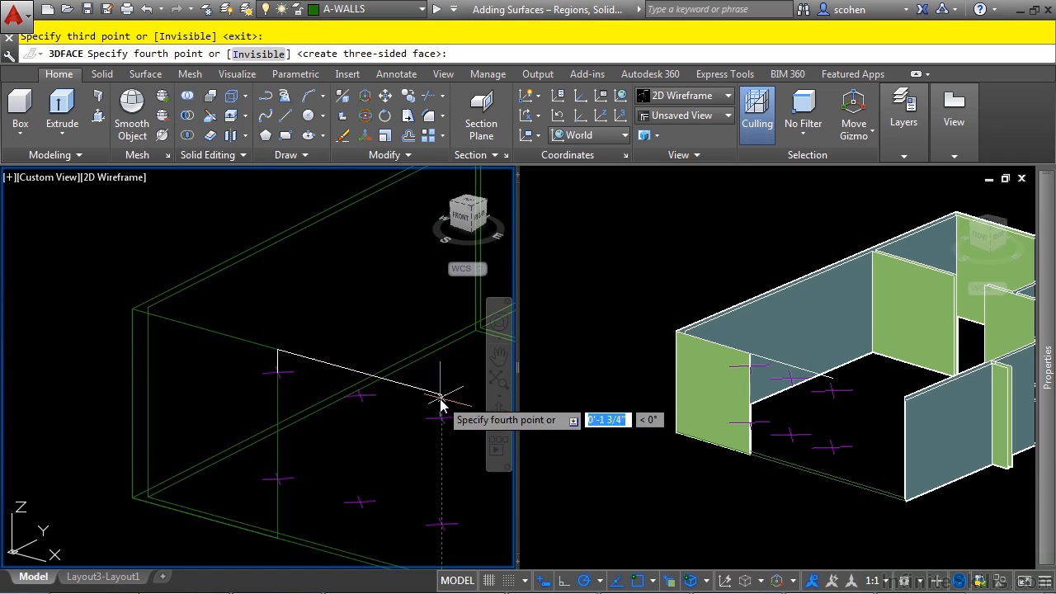
click(441, 418)
key(Return)
Draw a 3D face below the window opening, between the two lower window nodes and the base of the outer wall.
mouse_move(356, 441)
middle_down()
mouse_move(328, 462)
mouse_move(282, 450)
middle_up()
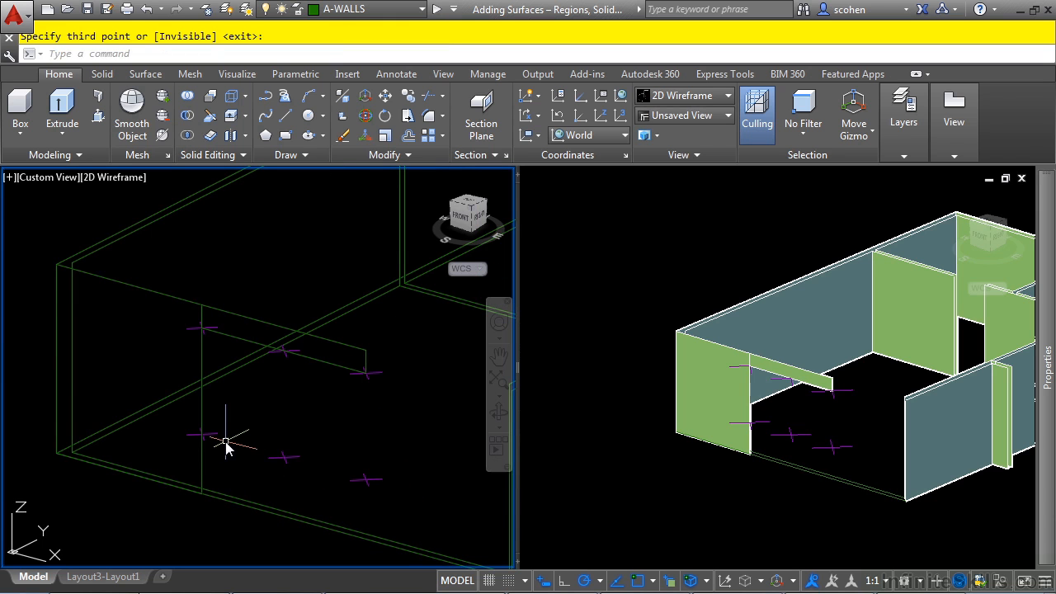
key(Return)
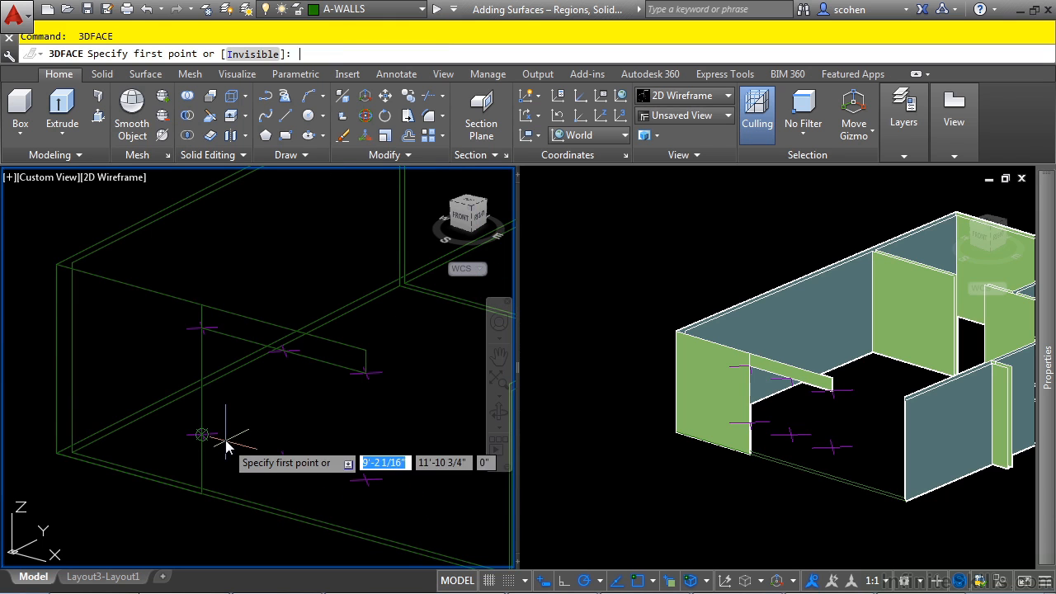
click(207, 437)
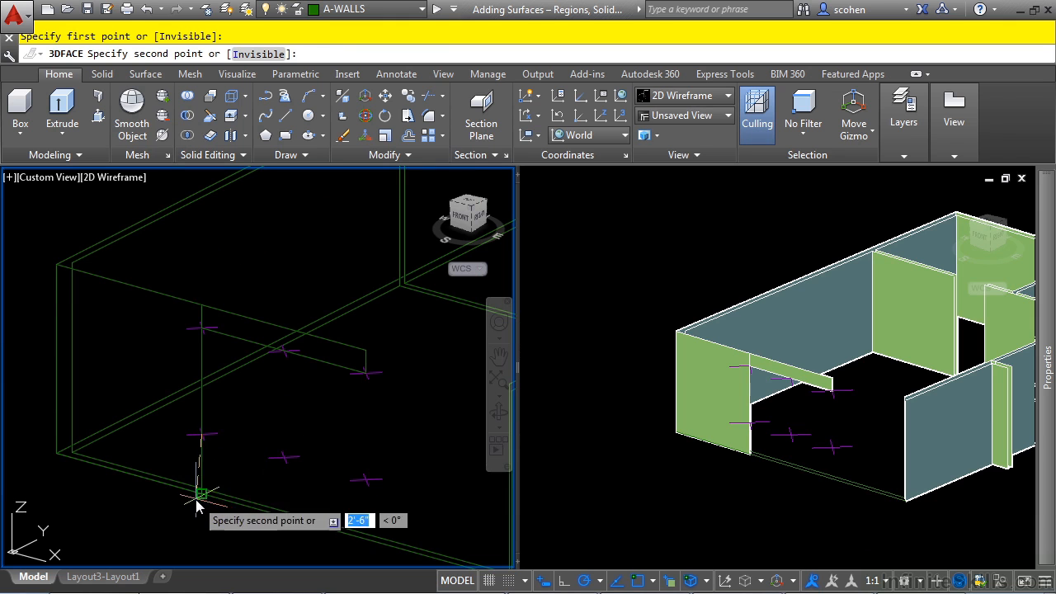
click(203, 494)
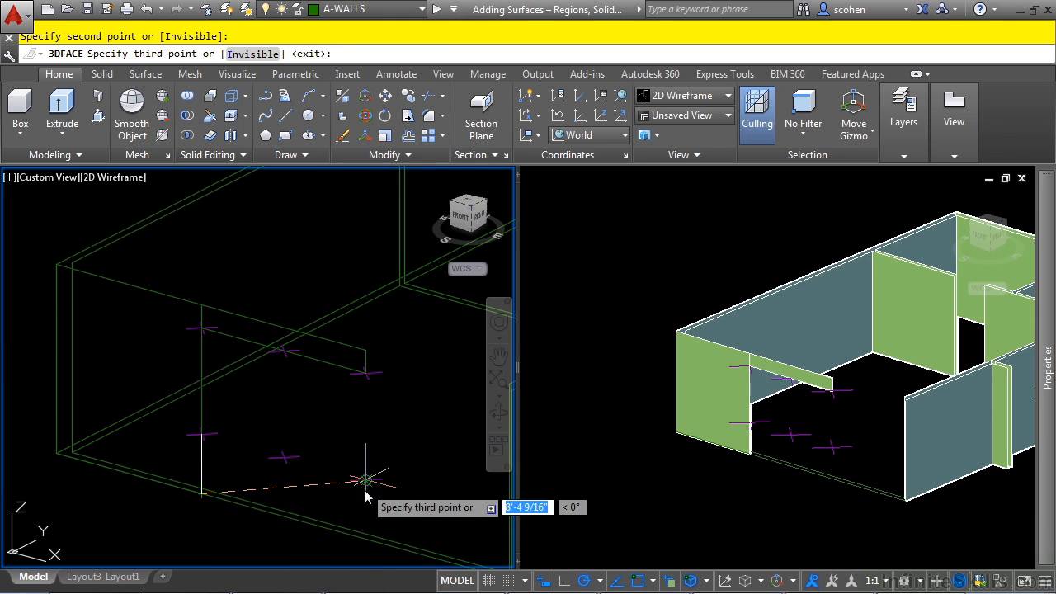
click(366, 538)
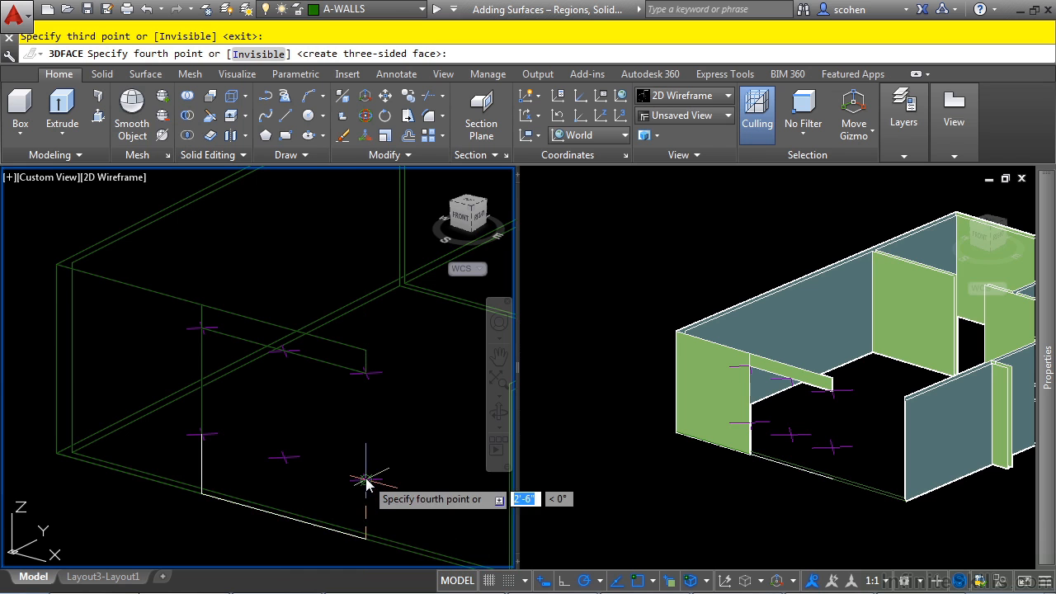
click(366, 479)
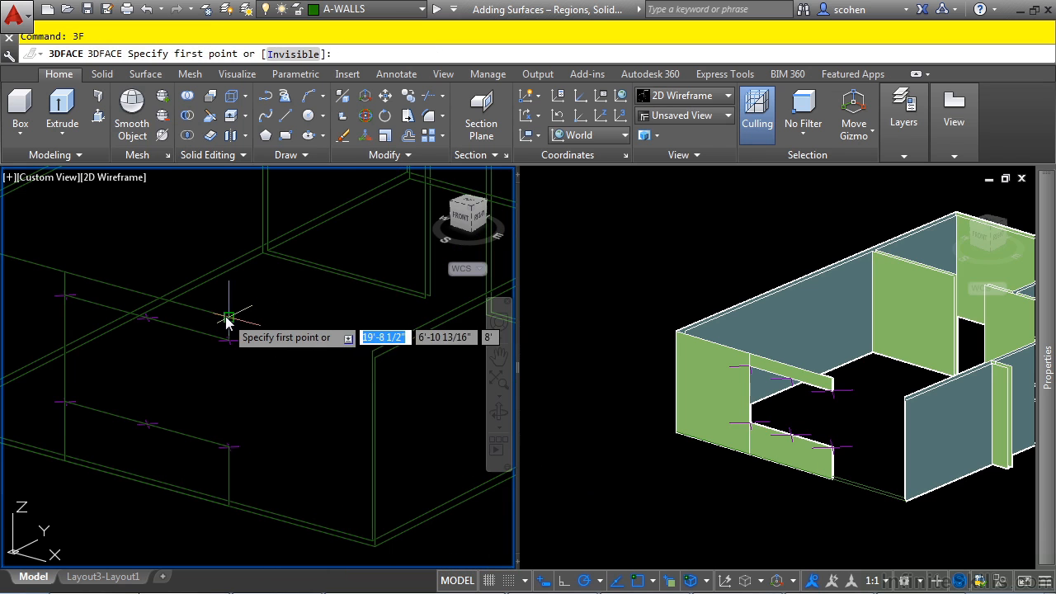
Draw a full-height 3D face from the window opening's far edge to the right outer wall corner, and switch polar tracking back on.
click(228, 320)
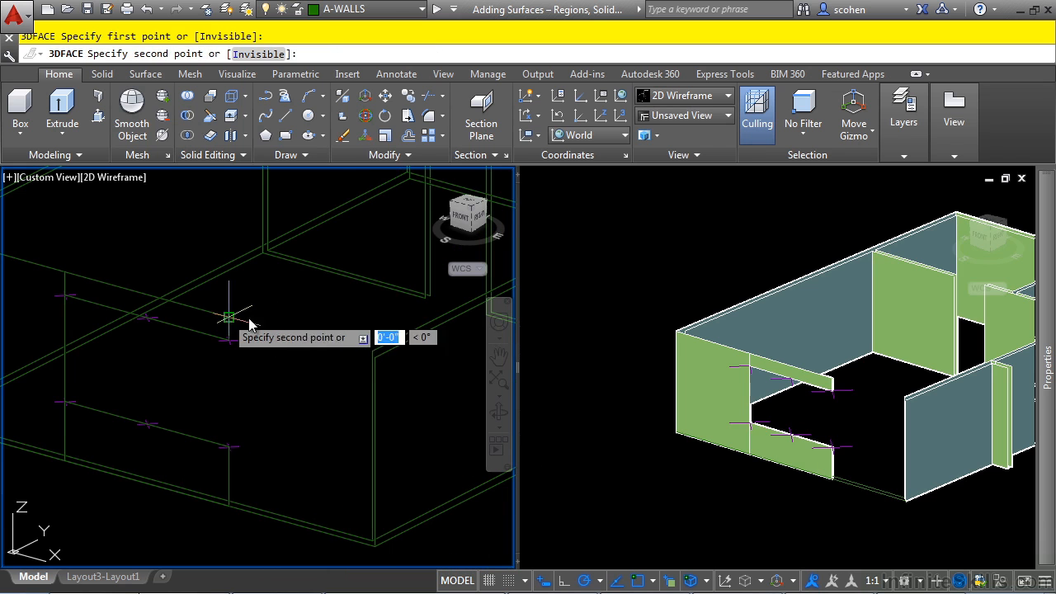
shift+middle_drag(377, 330, 307, 432)
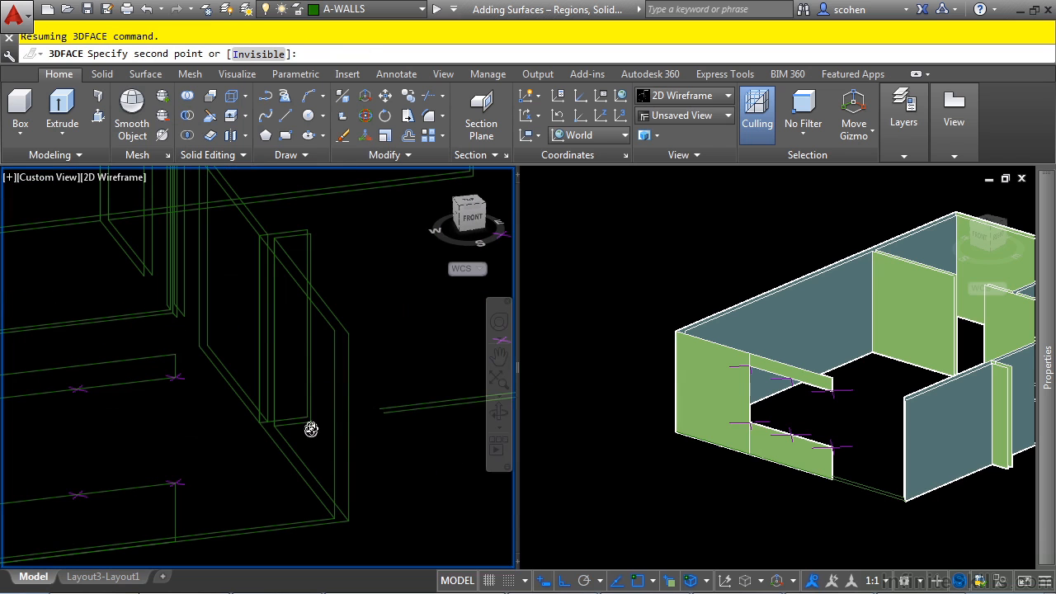
click(345, 339)
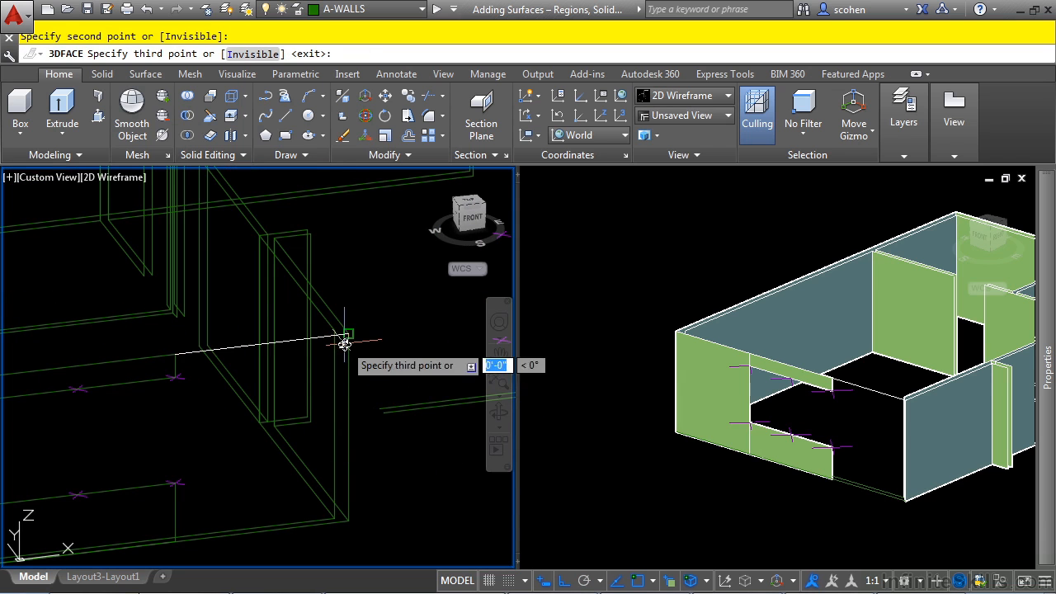
click(348, 522)
click(183, 544)
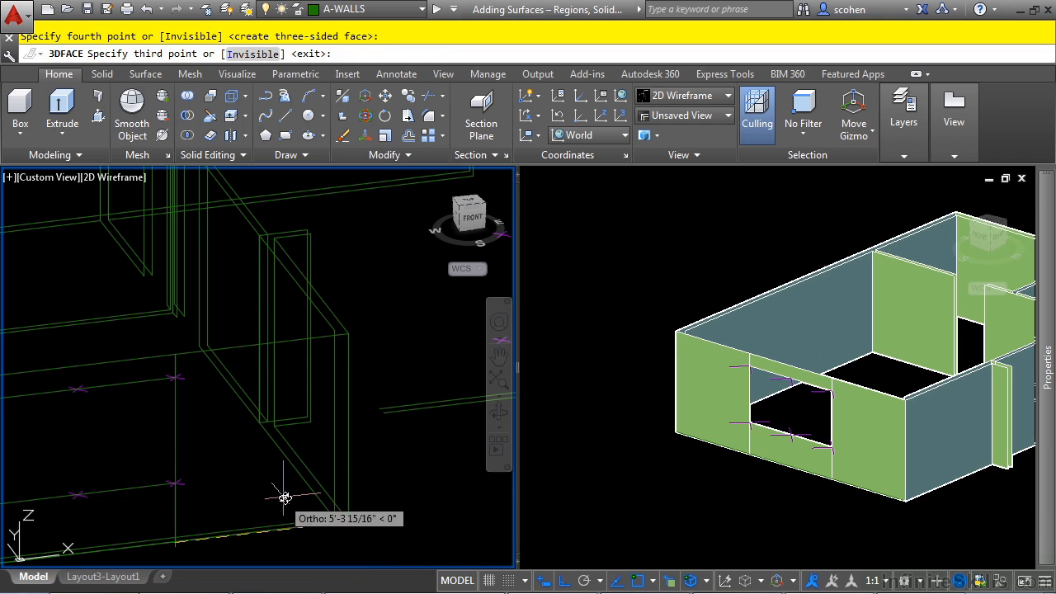
key(Return)
click(584, 580)
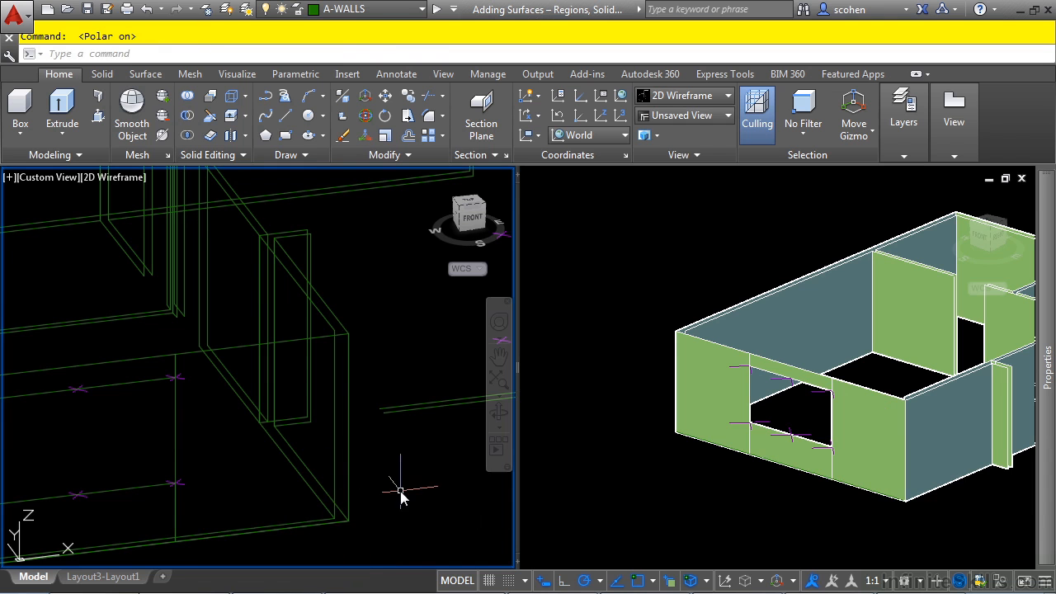
Copy the 3D face left of the window from the outer wall corner straight back to the wall's inner line.
scroll(330, 487, down, 3)
scroll(316, 467, up, 3)
shift+middle_drag(346, 490, 410, 459)
scroll(307, 462, up, 4)
middle_drag(241, 507, 322, 379)
scroll(285, 405, up, 2)
text(co)
key(Return)
click(234, 458)
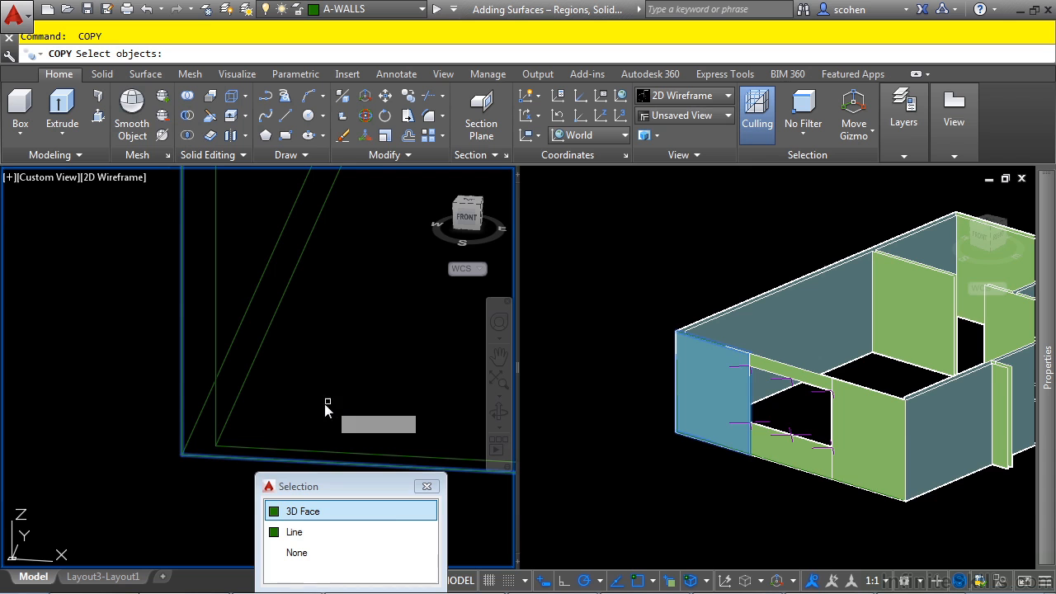
click(313, 514)
key(Return)
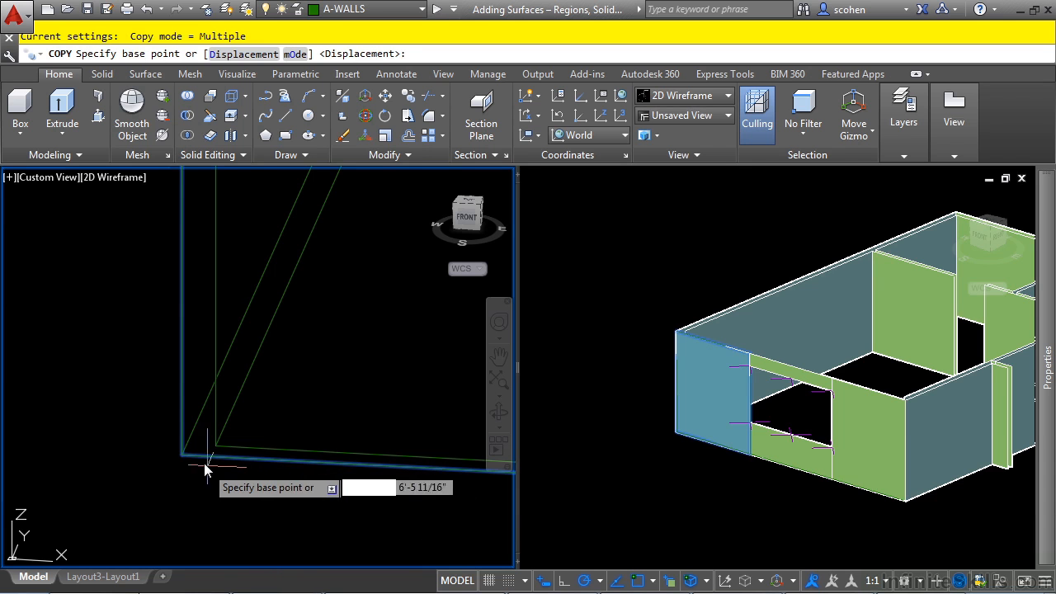
click(183, 455)
scroll(203, 440, up, 4)
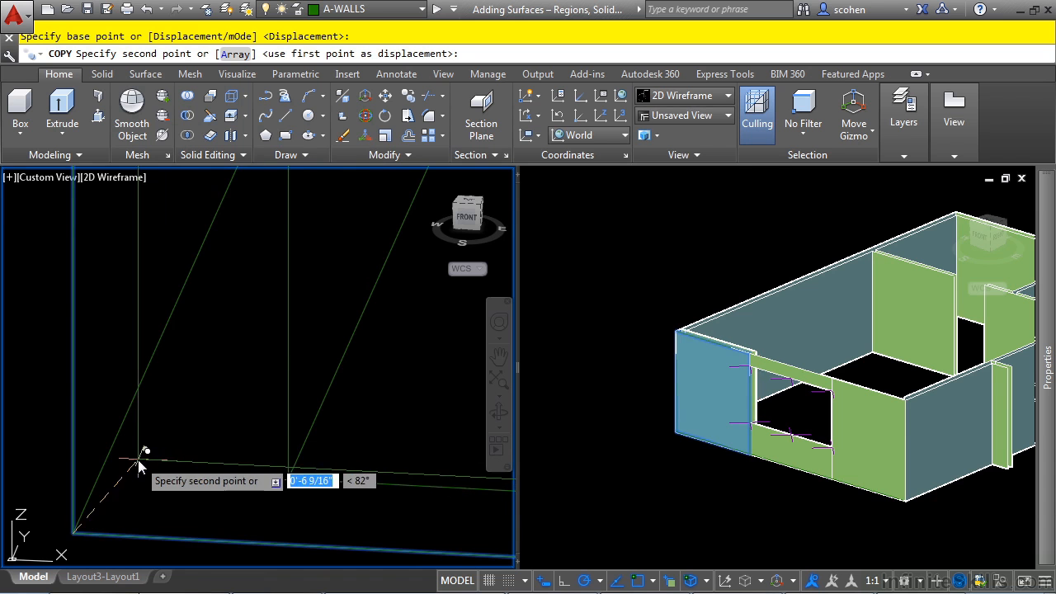
click(104, 470)
scroll(255, 486, down, 3)
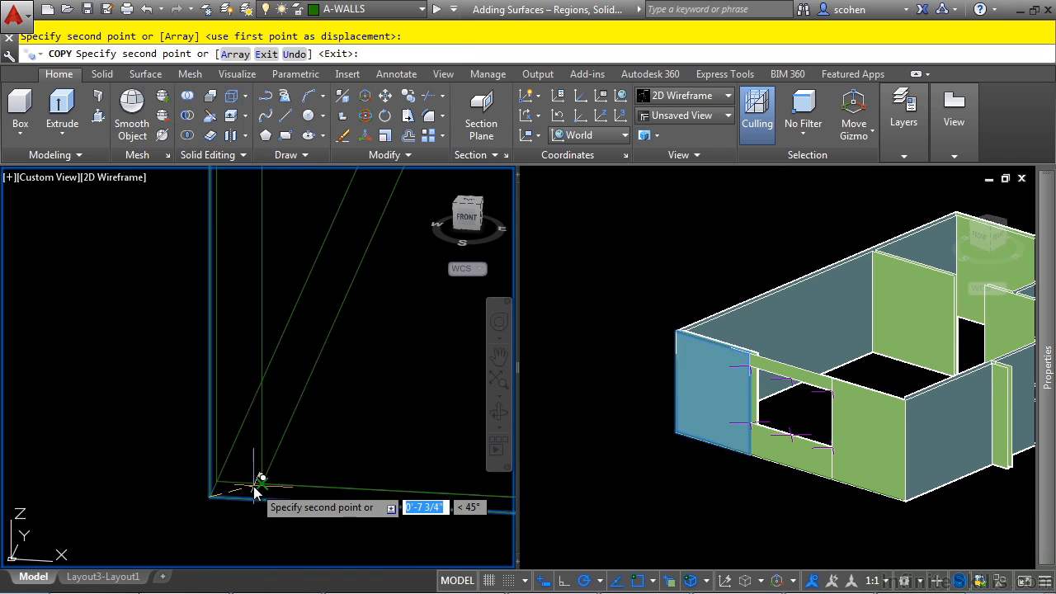
key(Return)
Copy the 3D face right of the window from its outer bottom corner straight back to the wall's inner line.
middle_drag(301, 500, 141, 448)
scroll(347, 493, down, 3)
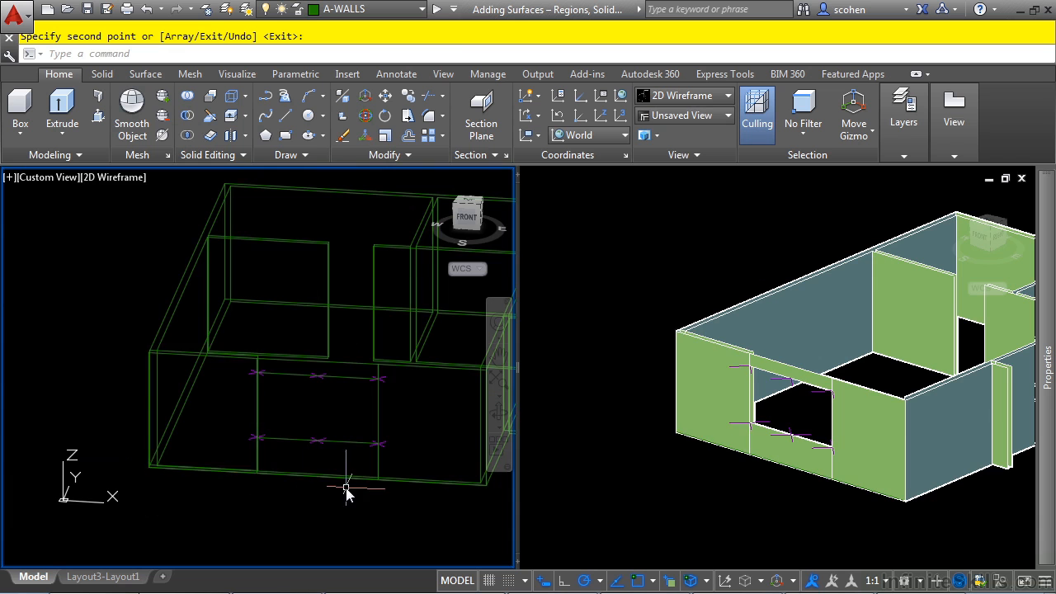
scroll(428, 489, up, 5)
middle_drag(428, 489, 271, 465)
scroll(358, 451, up, 3)
middle_drag(357, 451, 168, 449)
key(Return)
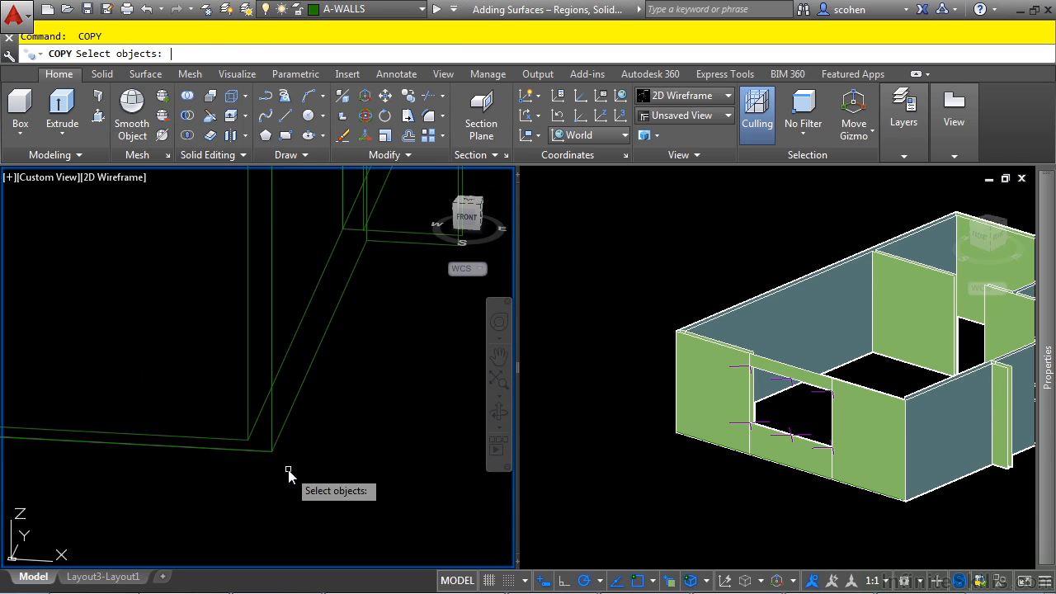
click(274, 456)
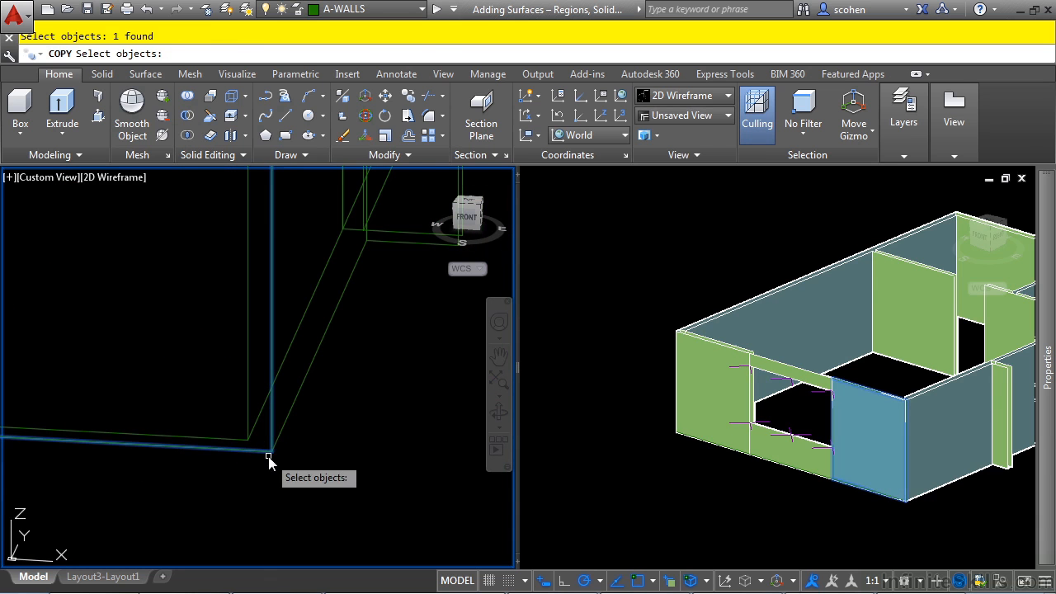
key(Return)
click(272, 452)
scroll(267, 441, up, 3)
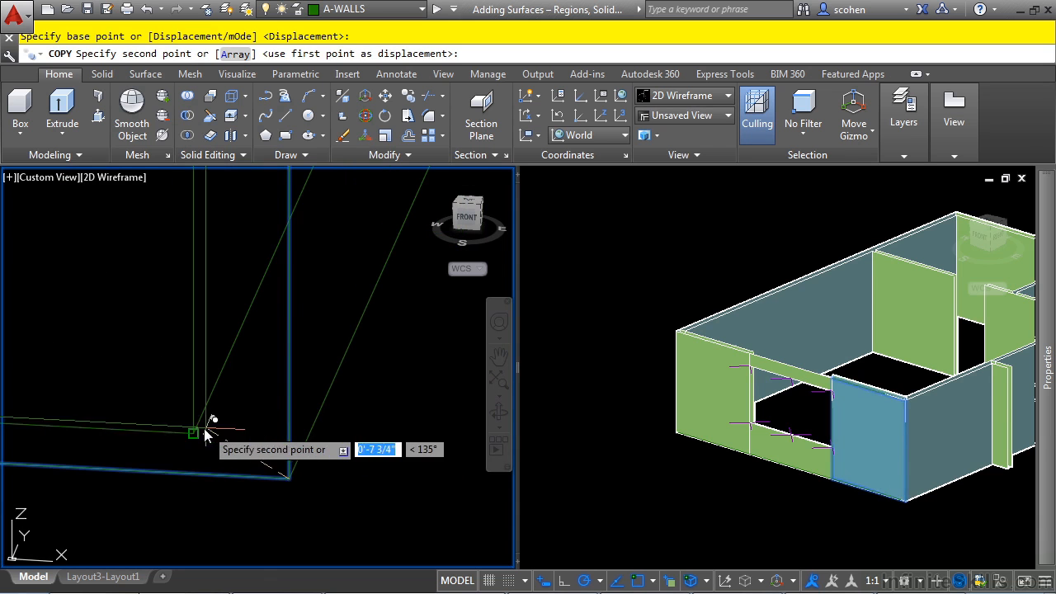
click(307, 439)
key(Return)
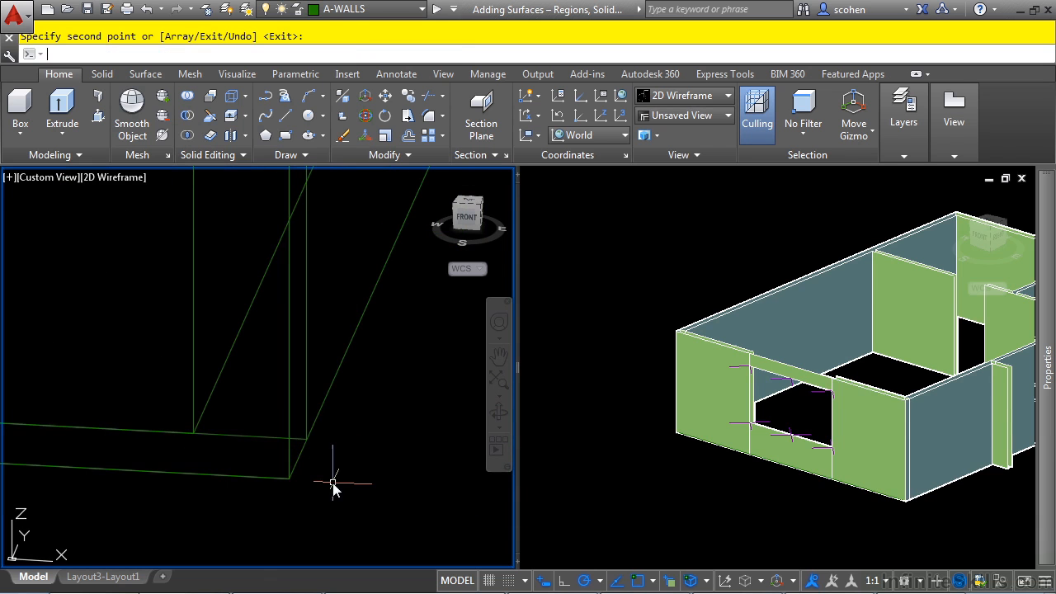
scroll(370, 434, down, 2)
middle_drag(383, 395, 214, 527)
scroll(247, 496, down, 1)
scroll(321, 426, down, 1)
scroll(321, 427, down, 1)
scroll(278, 354, up, 1)
shift+middle_drag(301, 351, 276, 373)
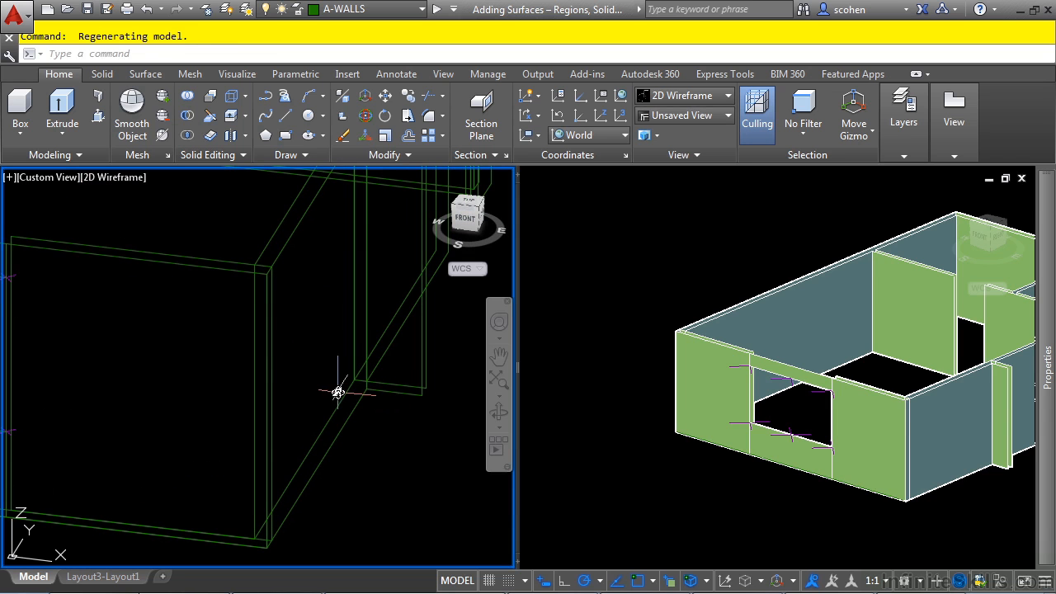
Stretch both outer corner points of the copied 3D face right of the window inward to the wall's inner corner.
click(271, 351)
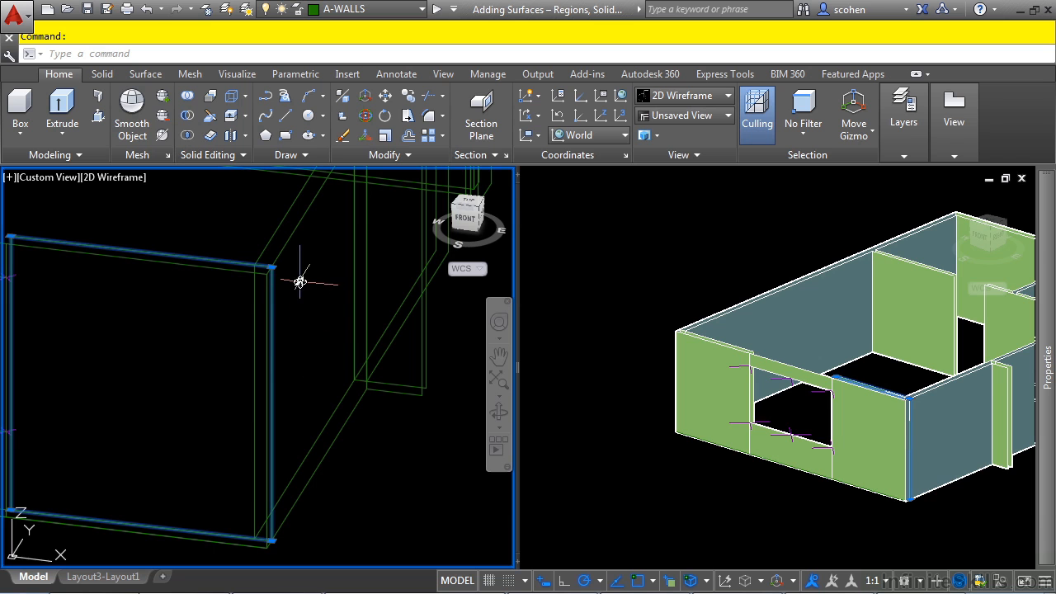
shift+click(273, 268)
shift+click(273, 540)
scroll(298, 290, up, 5)
click(231, 232)
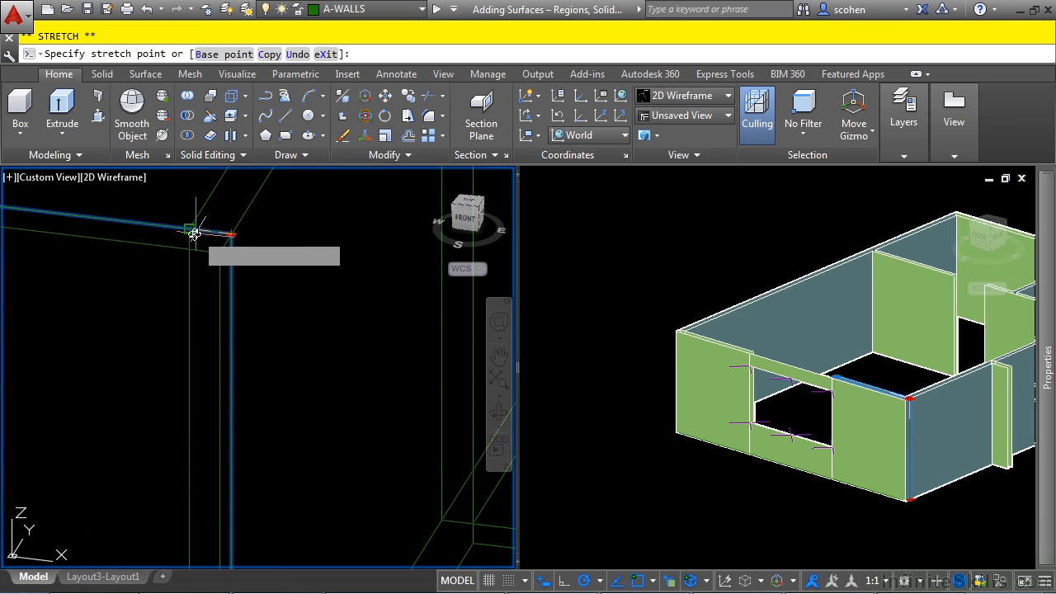
scroll(251, 395, down, 2)
middle_drag(233, 465, 322, 338)
middle_drag(184, 429, 516, 484)
middle_drag(225, 460, 365, 489)
middle_drag(137, 447, 337, 471)
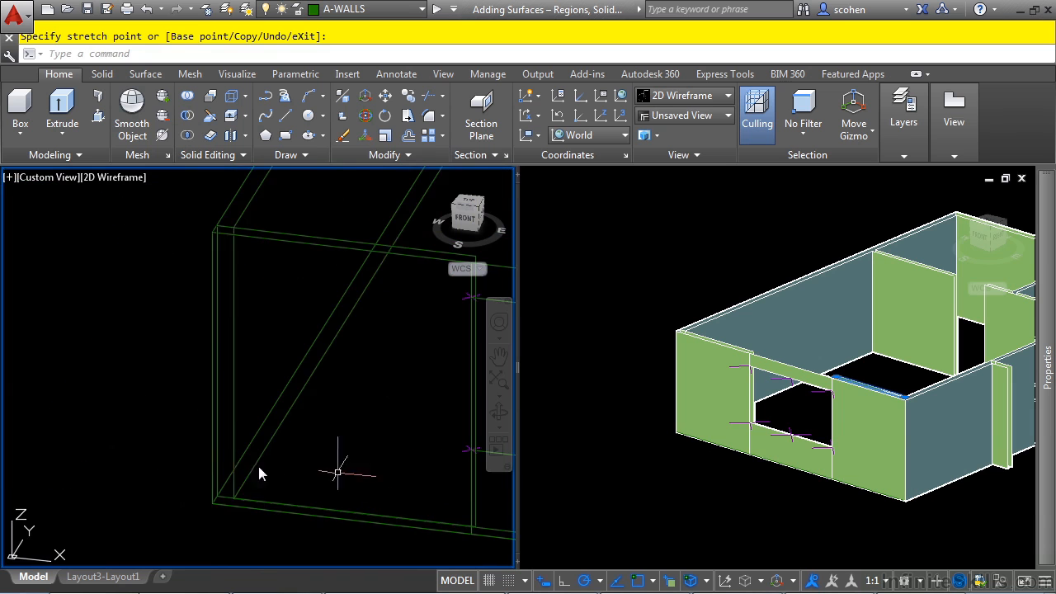
key(Escape)
key(Escape)
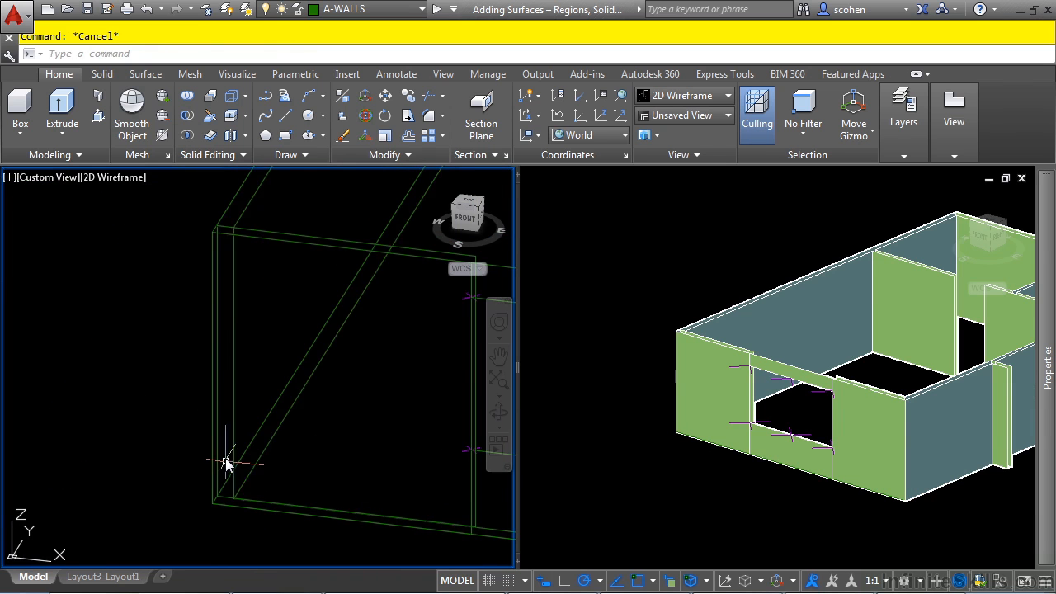
Stretch both outer corner points of the copied 3D face left of the window inward to the wall's inner corner.
click(225, 226)
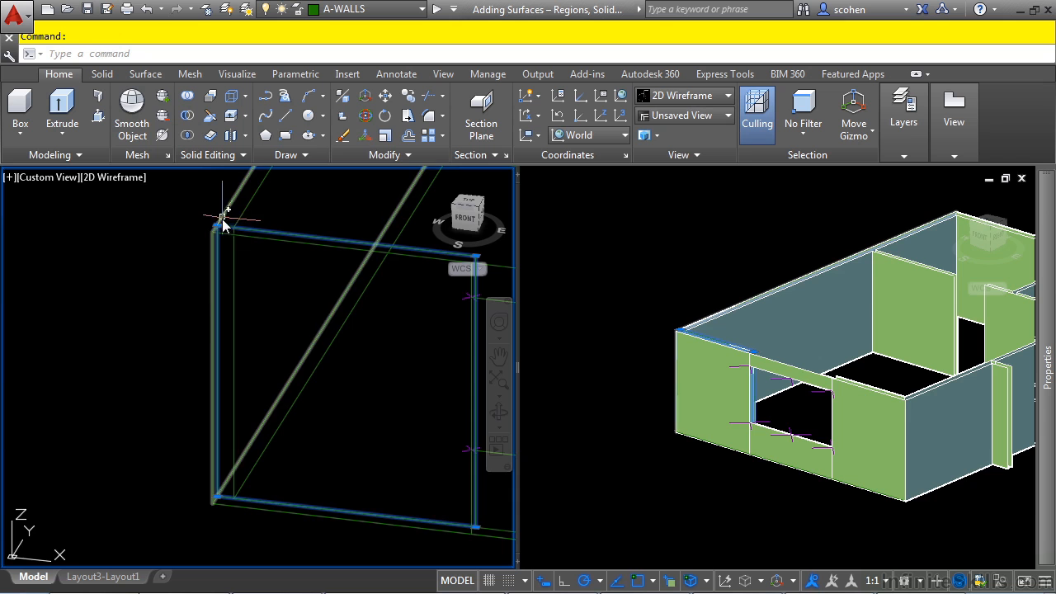
click(217, 226)
scroll(221, 494, up, 4)
shift+click(192, 515)
click(193, 515)
click(296, 526)
key(Escape)
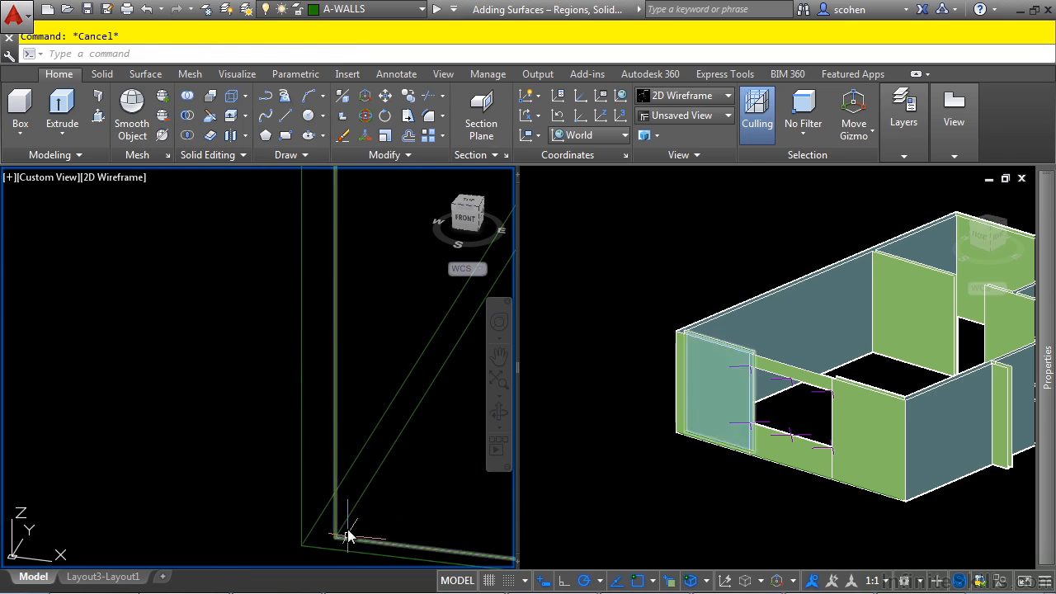
Copy the 3D faces above and below the window opening straight back from the outer wall line to the inner wall line.
scroll(363, 483, down, 3)
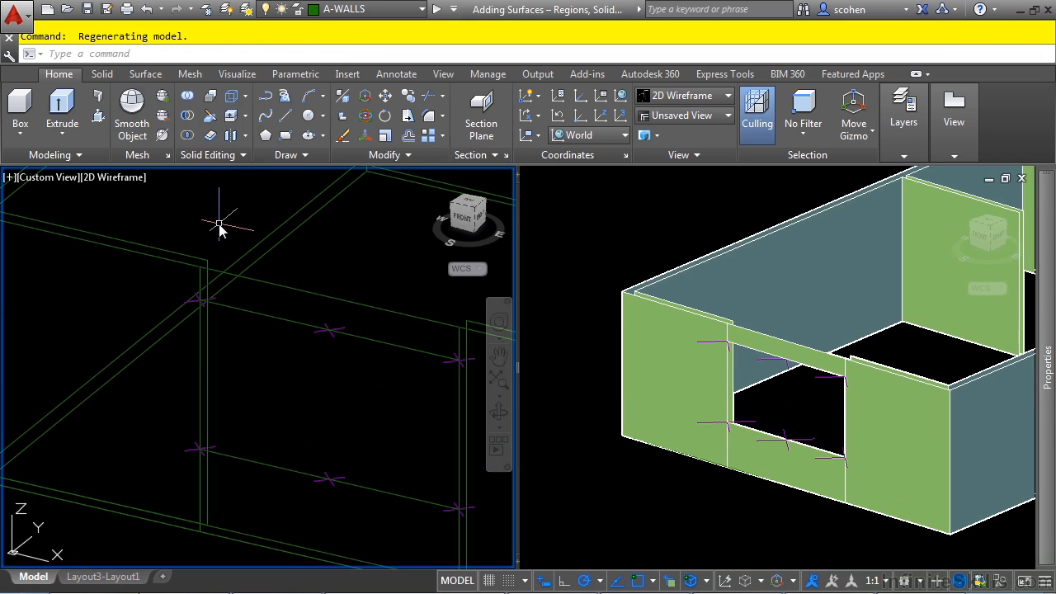
text(ct )
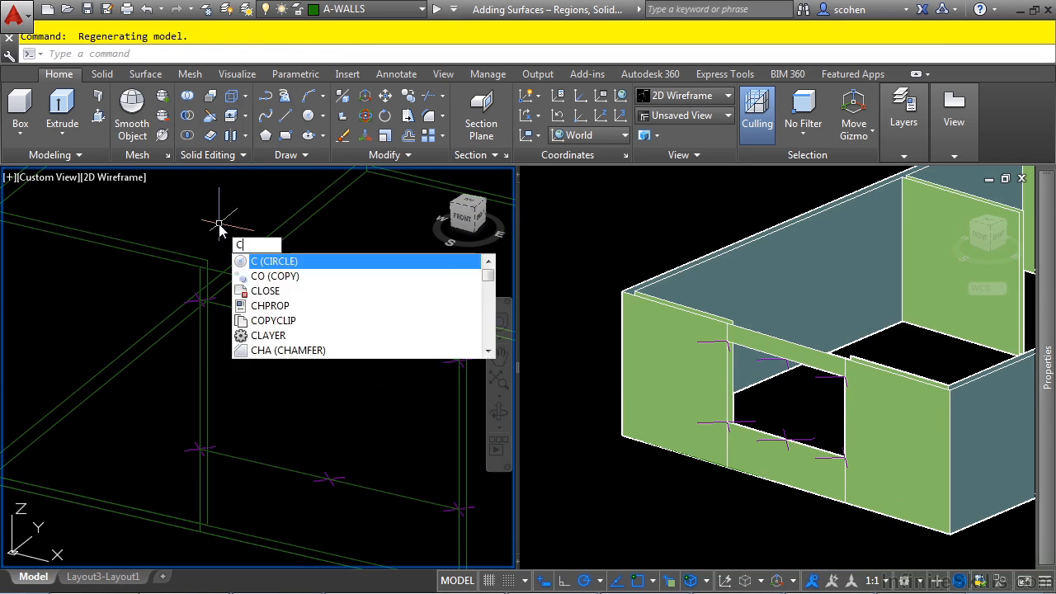
text(o)
key(Return)
click(279, 287)
click(282, 469)
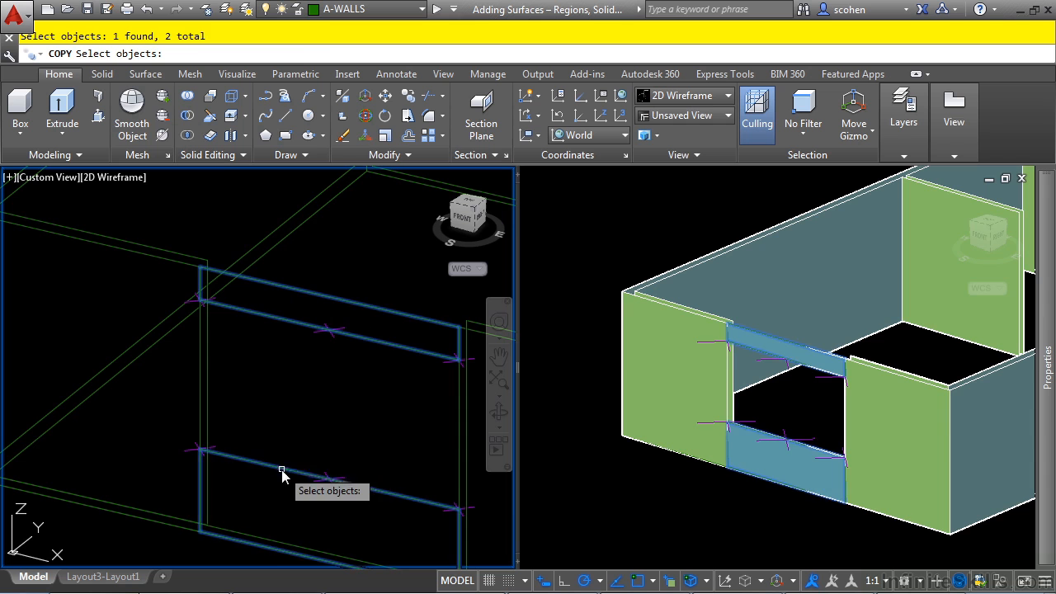
key(Return)
click(201, 267)
scroll(203, 256, up, 2)
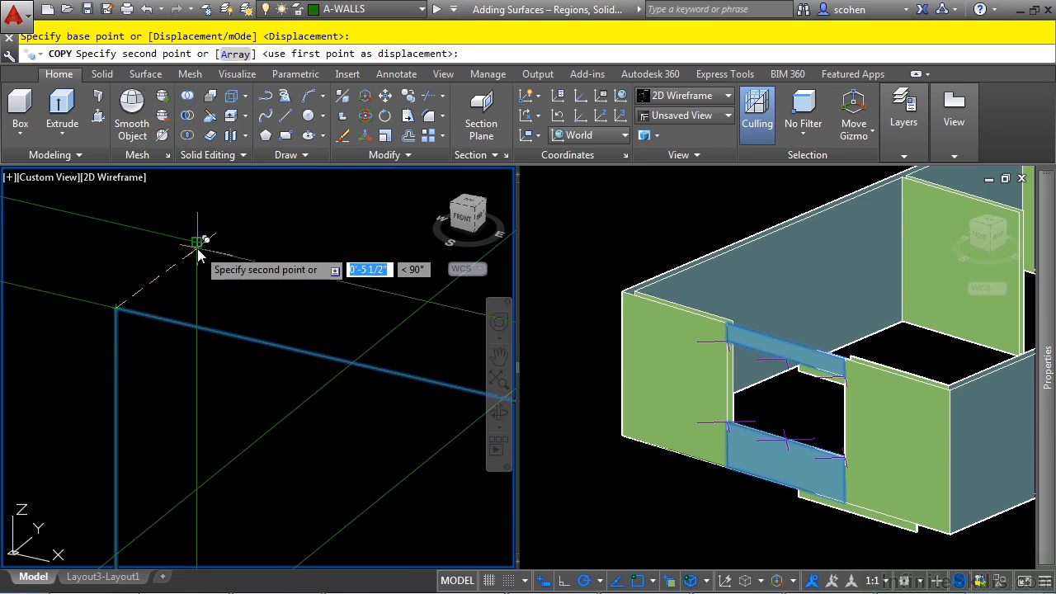
click(198, 253)
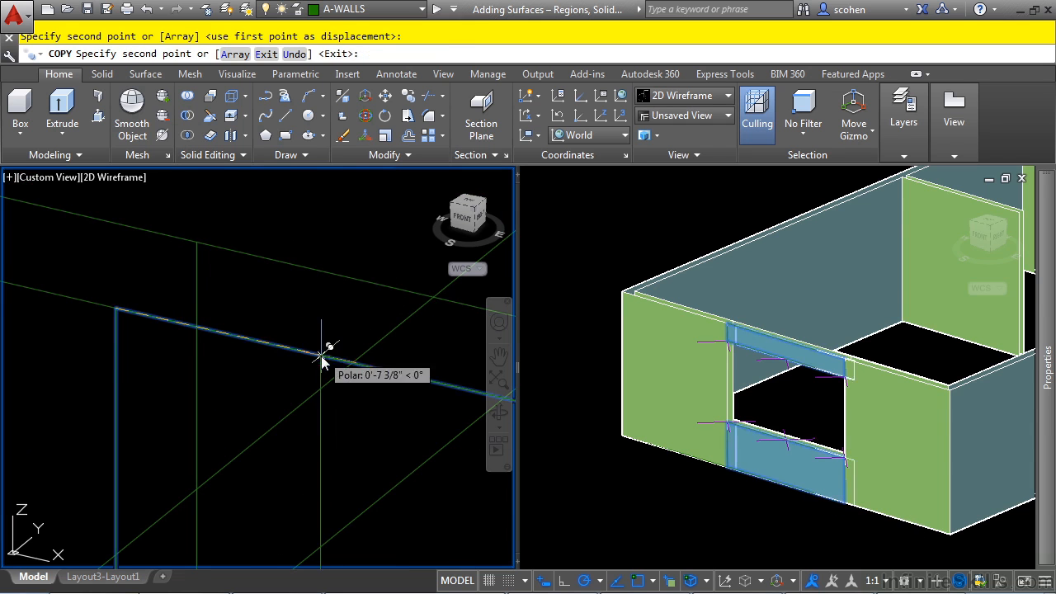
scroll(318, 358, down, 3)
key(Escape)
scroll(278, 537, down, 5)
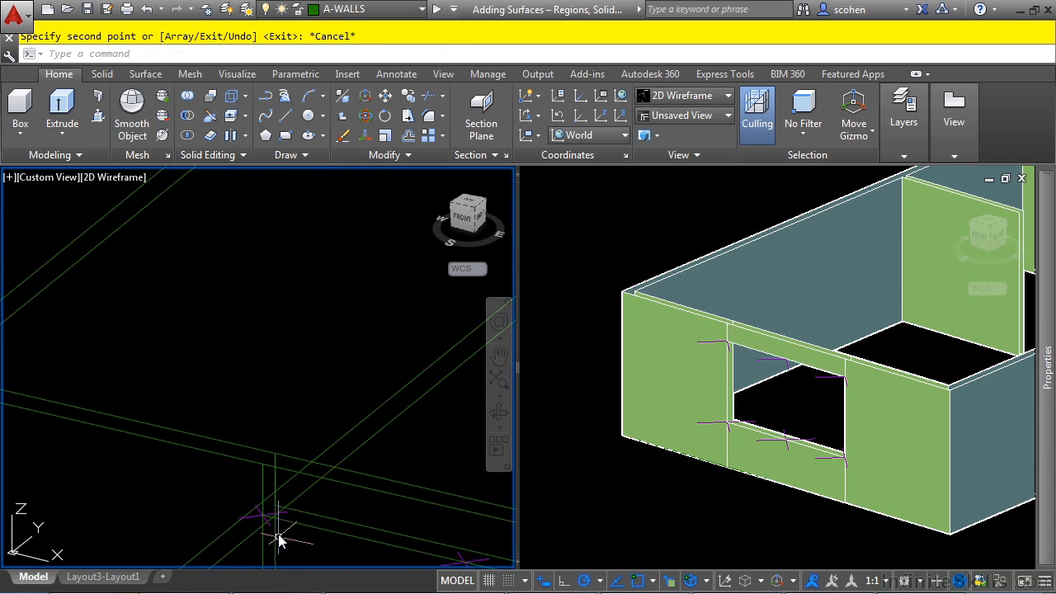
Examine the gap between the outer and inner 3D faces along the window opening in both viewports.
middle_drag(329, 523, 161, 322)
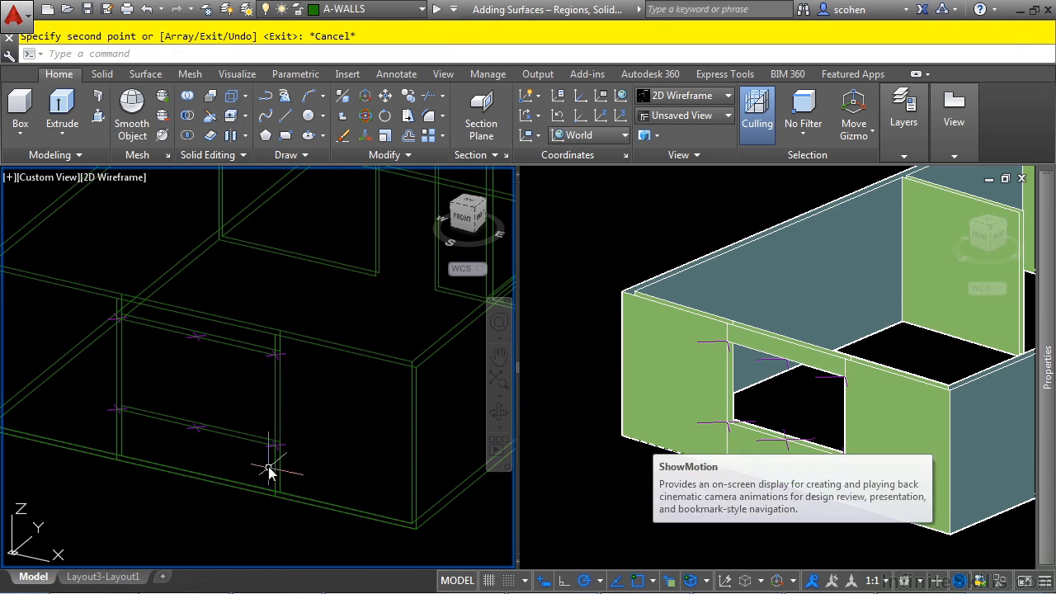
scroll(195, 415, up, 5)
scroll(198, 484, down, 5)
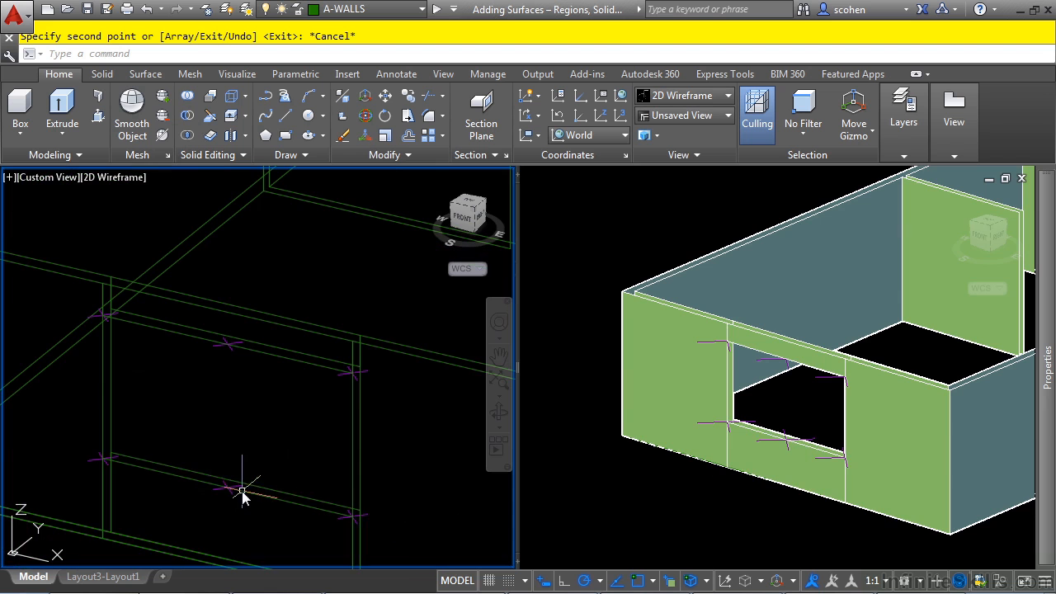
click(757, 498)
scroll(753, 462, up, 5)
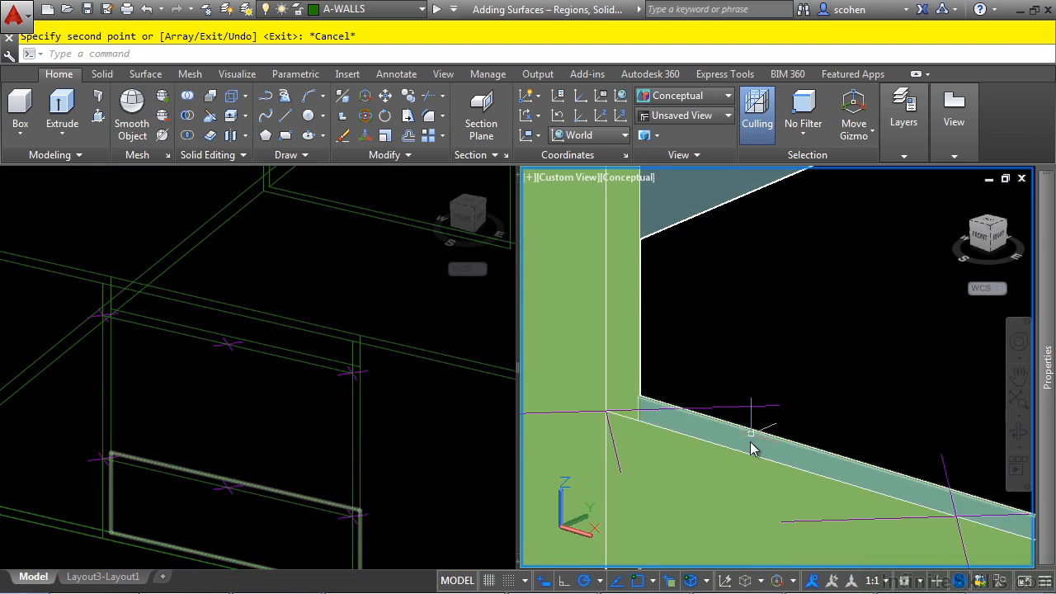
click(219, 438)
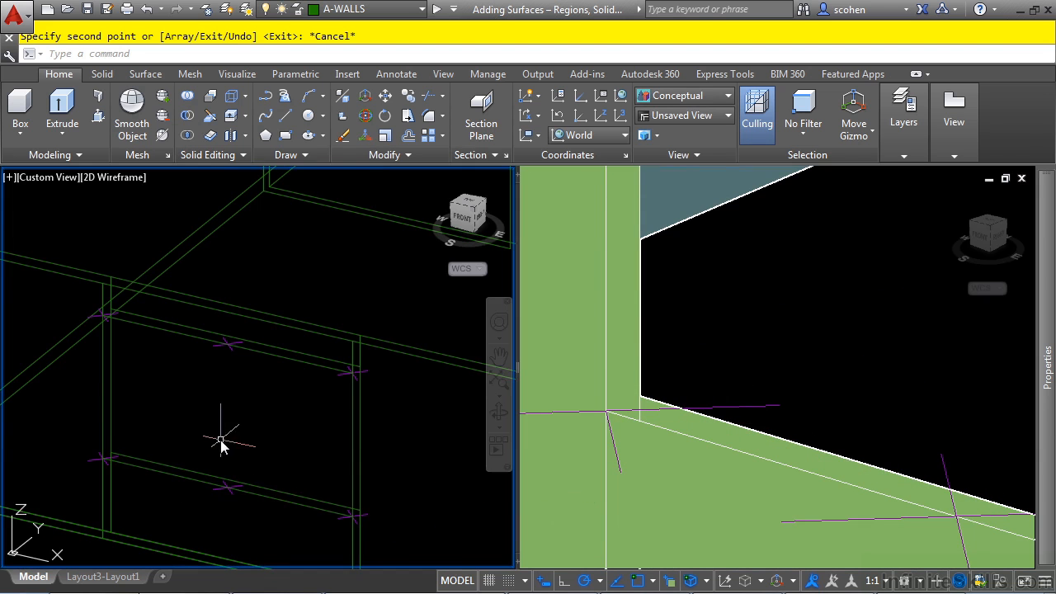
scroll(212, 449, down, 5)
scroll(210, 449, up, 2)
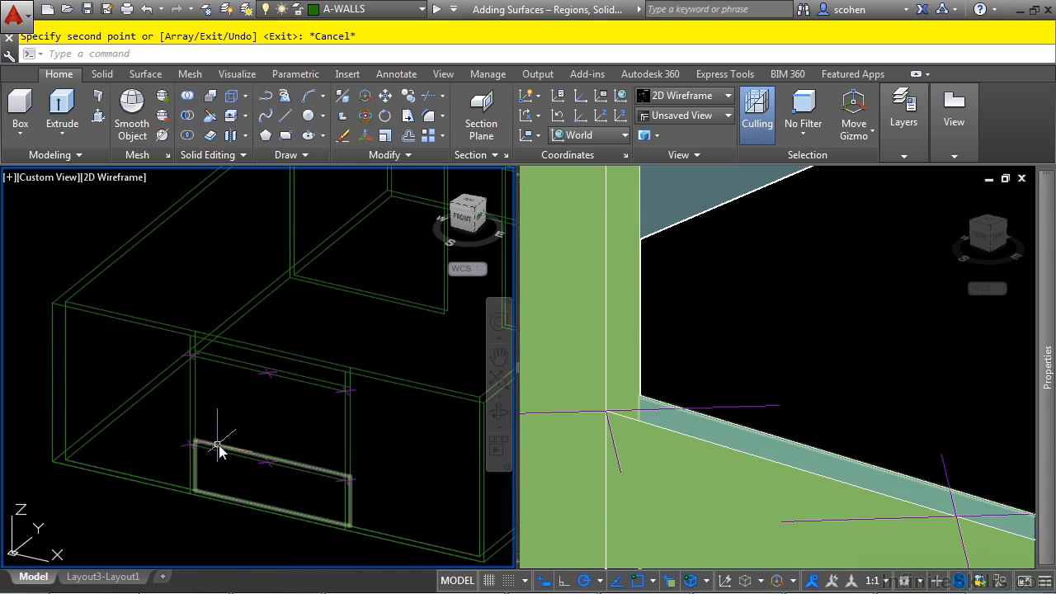
Measure the wall depth between the outer and inner faces at the window sill's midpoint.
scroll(222, 447, up, 2)
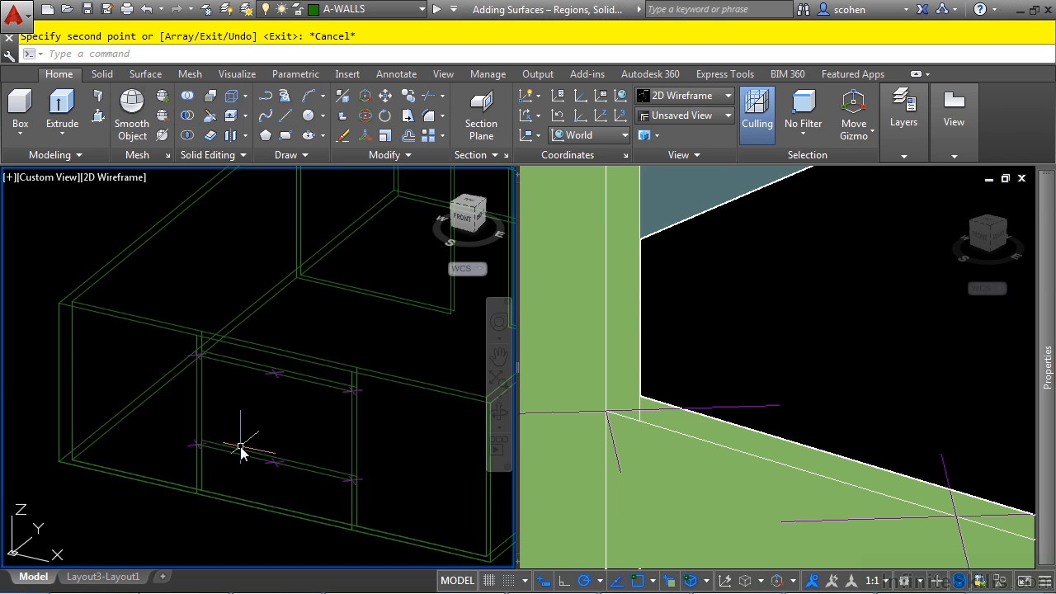
scroll(239, 444, up, 3)
text(di)
key(Return)
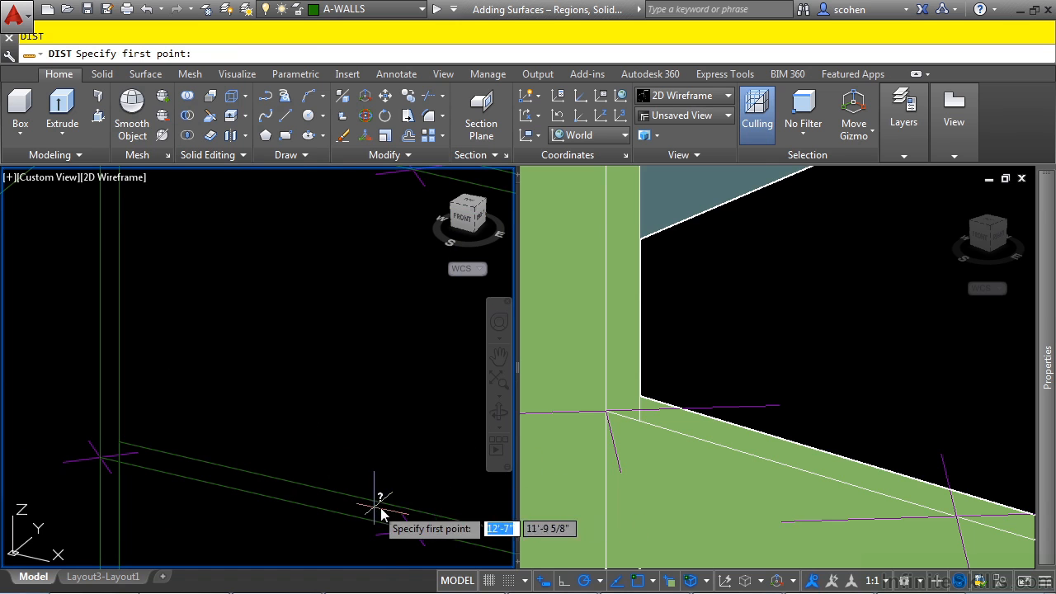
click(404, 520)
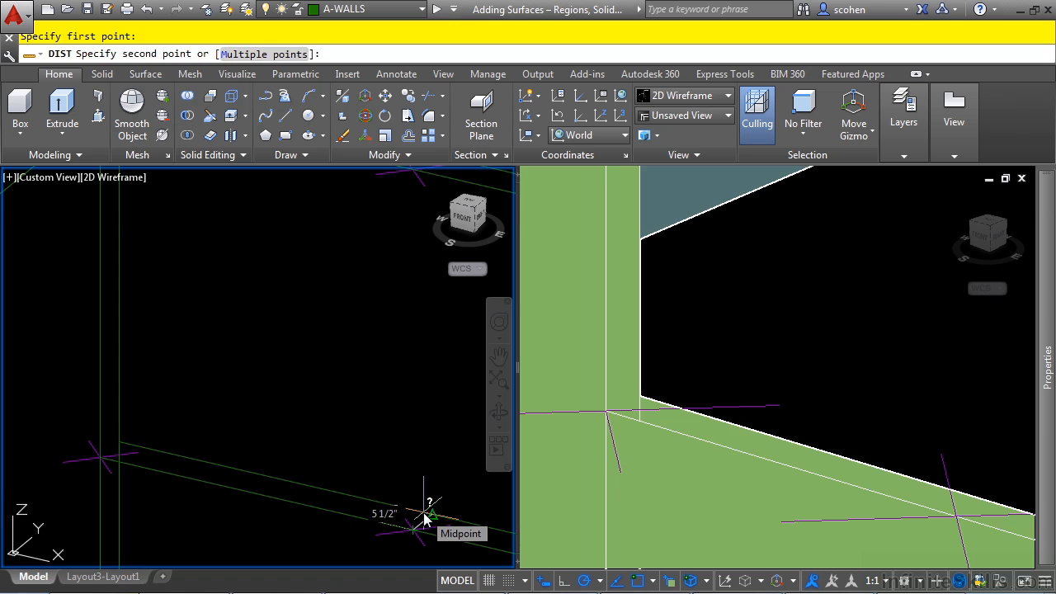
key(Escape)
scroll(266, 425, down, 2)
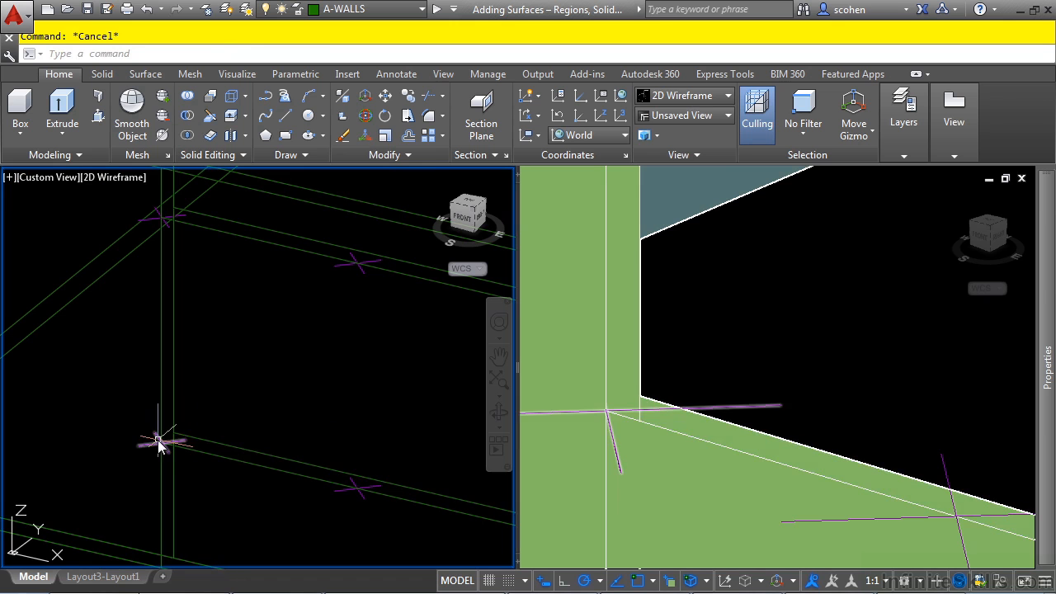
Set the THICKNESS value for new objects to 5.5.
scroll(359, 487, down, 3)
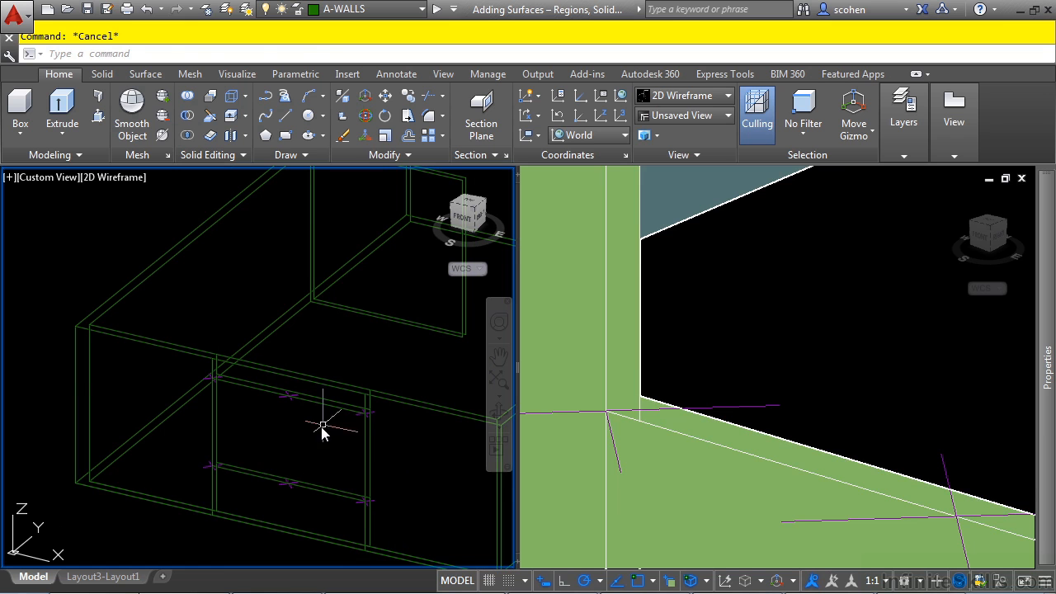
text(thickness)
key(Return)
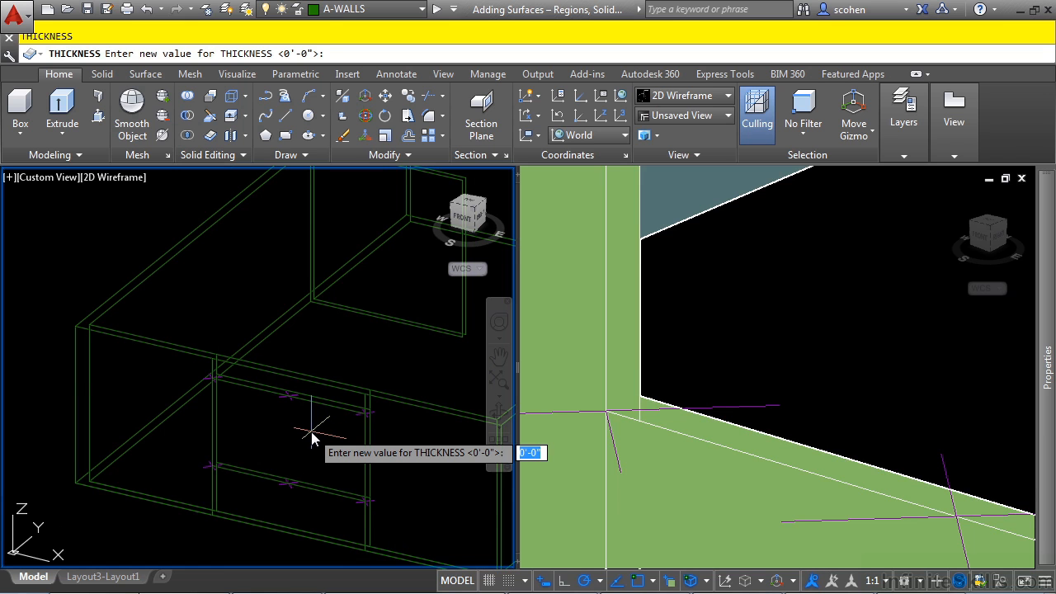
text(5.5)
key(Return)
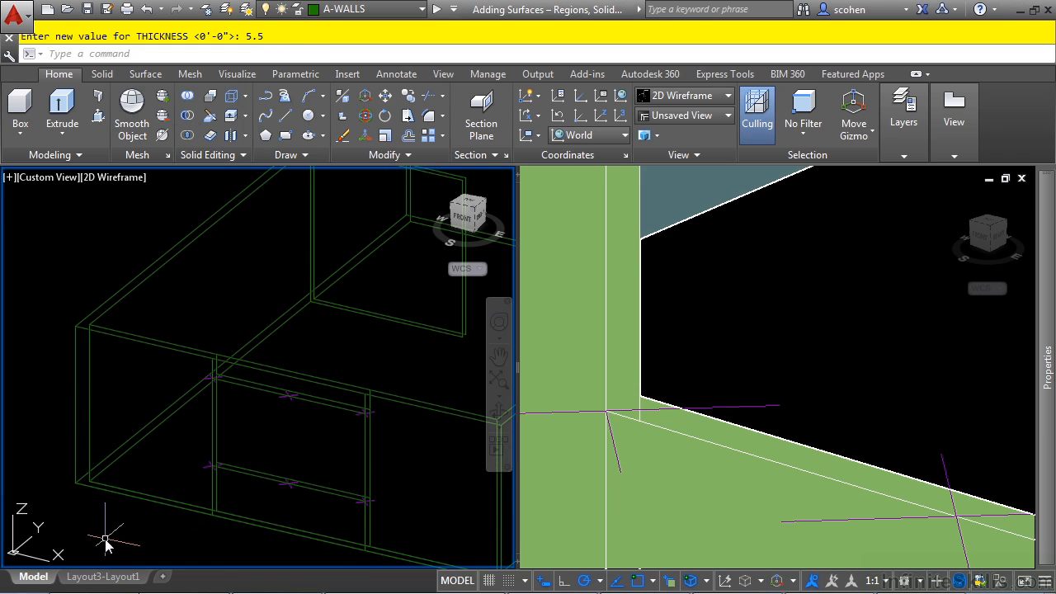
Move the UCS origin to the window's lower left node and point the Y axis straight down so Z runs into the wall.
scroll(106, 541, up, 2)
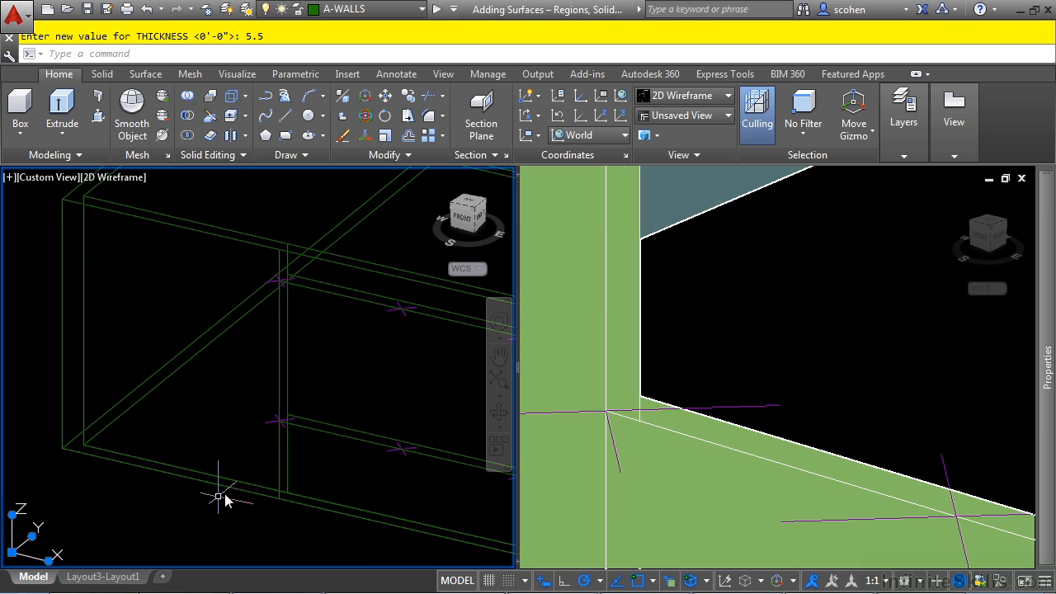
click(11, 552)
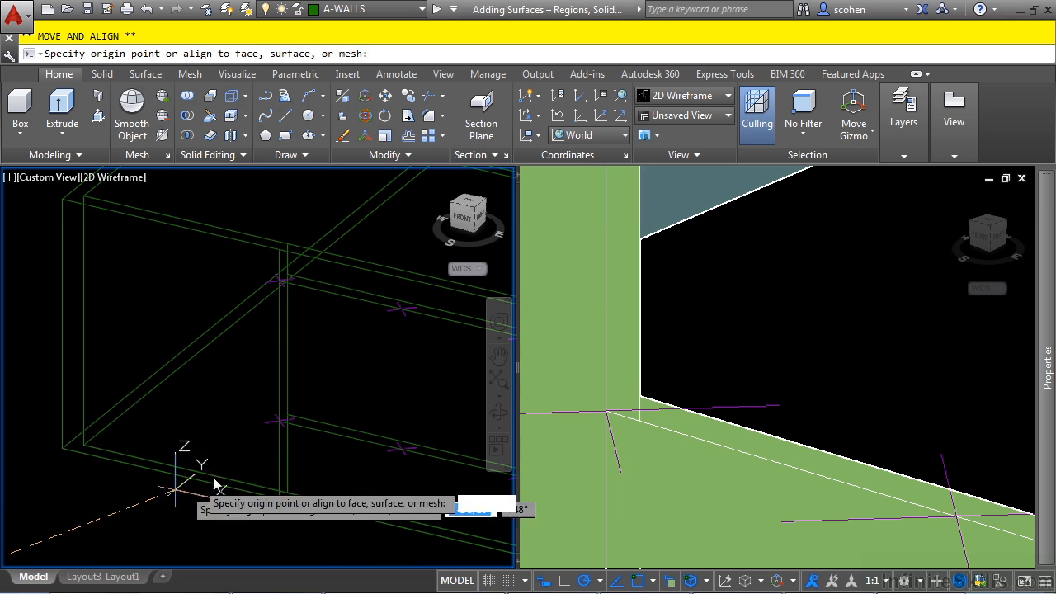
click(300, 439)
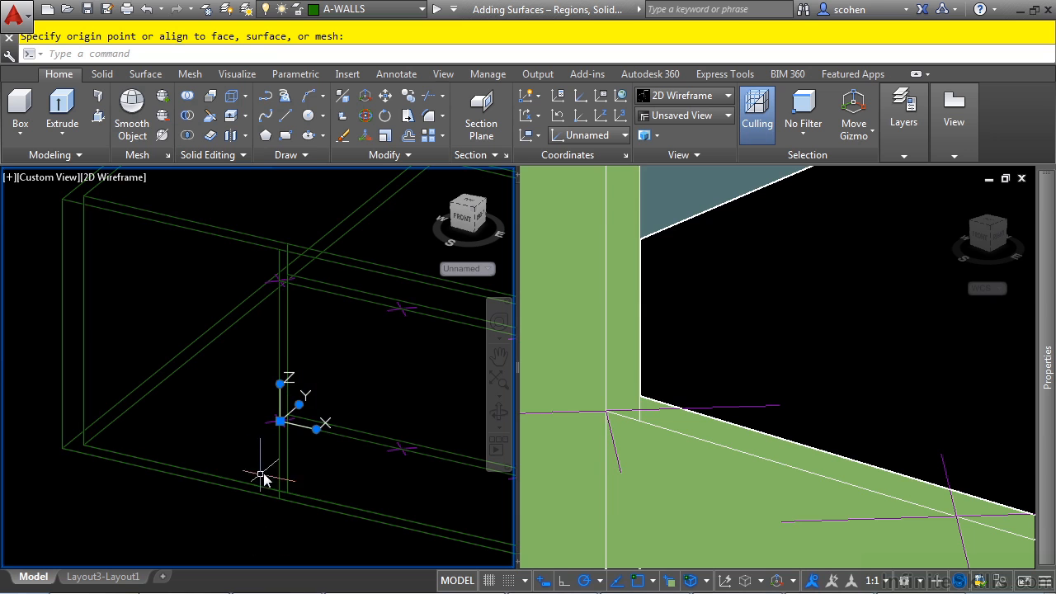
click(299, 407)
click(301, 403)
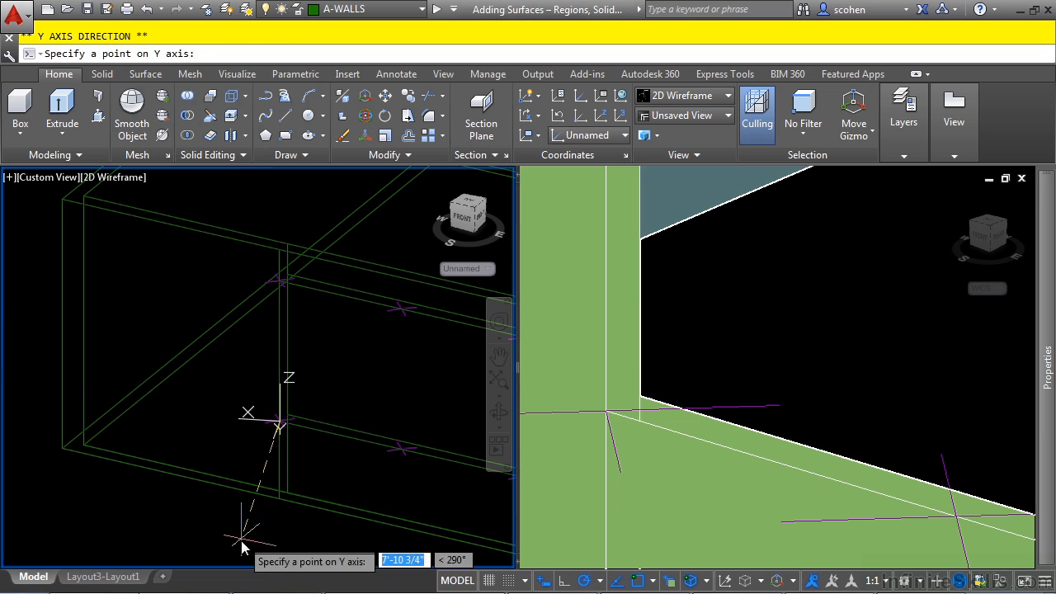
click(279, 538)
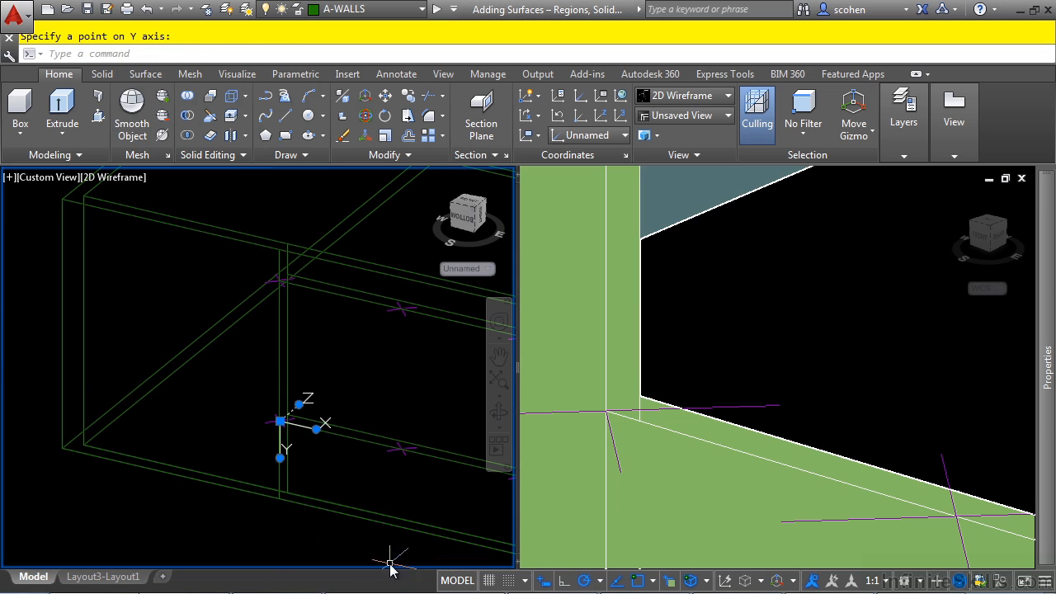
key(Escape)
Draw a polyline around the window opening through its four corner nodes, starting at the UCS origin.
middle_drag(361, 495, 243, 485)
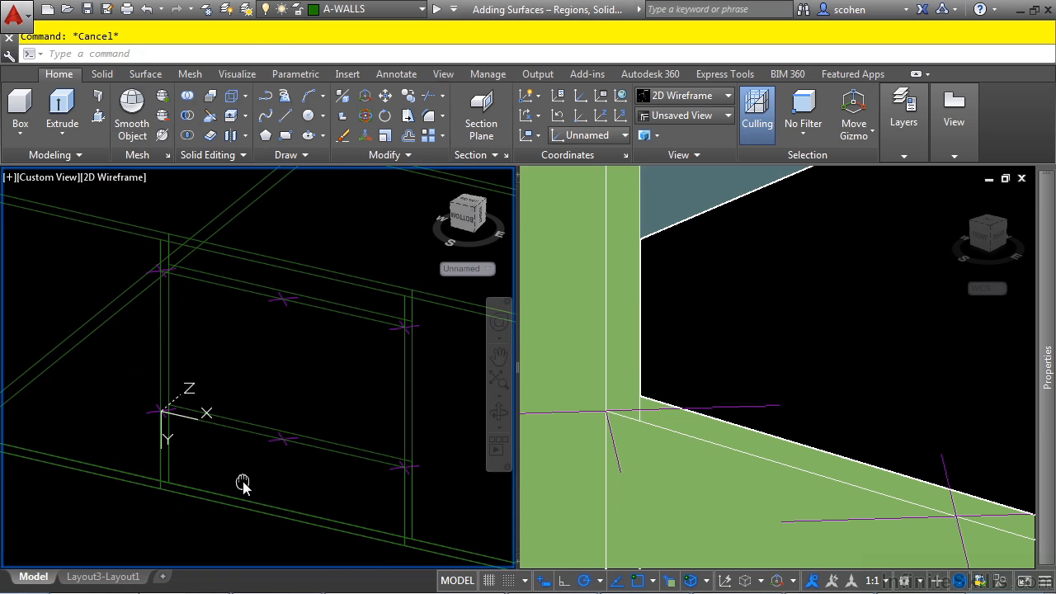
text(pl)
key(Return)
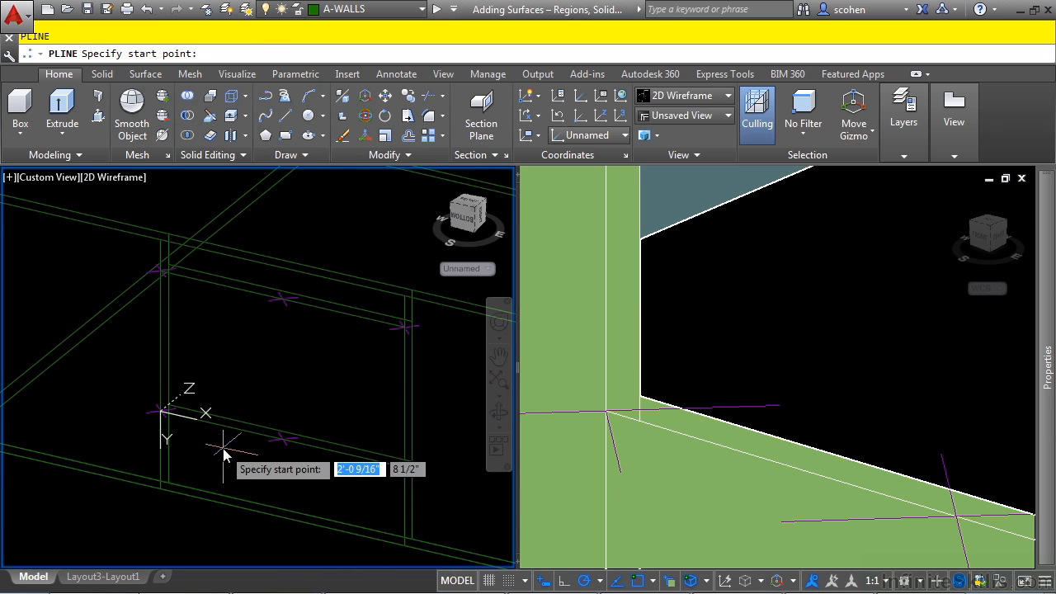
click(164, 410)
click(405, 468)
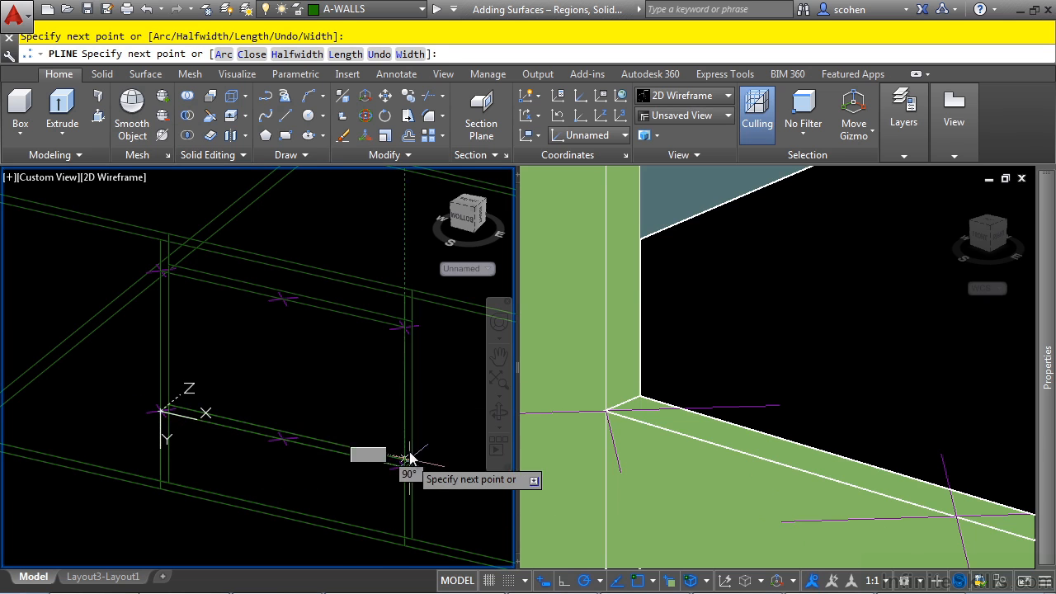
click(404, 328)
click(162, 271)
key(Return)
Restore the World coordinate system in the wireframe viewport.
scroll(334, 375, down, 2)
click(872, 377)
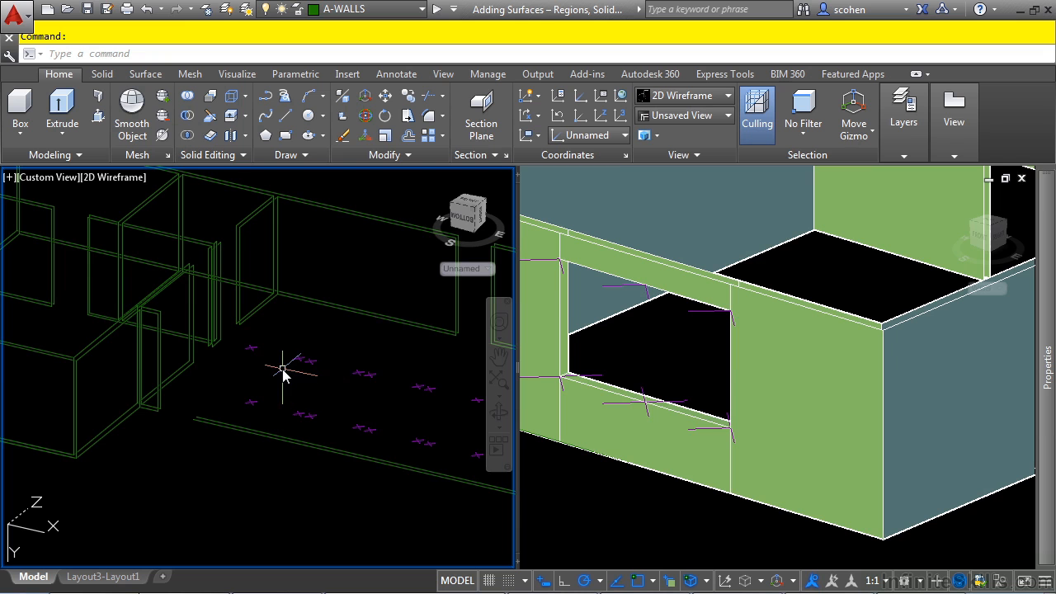
click(452, 270)
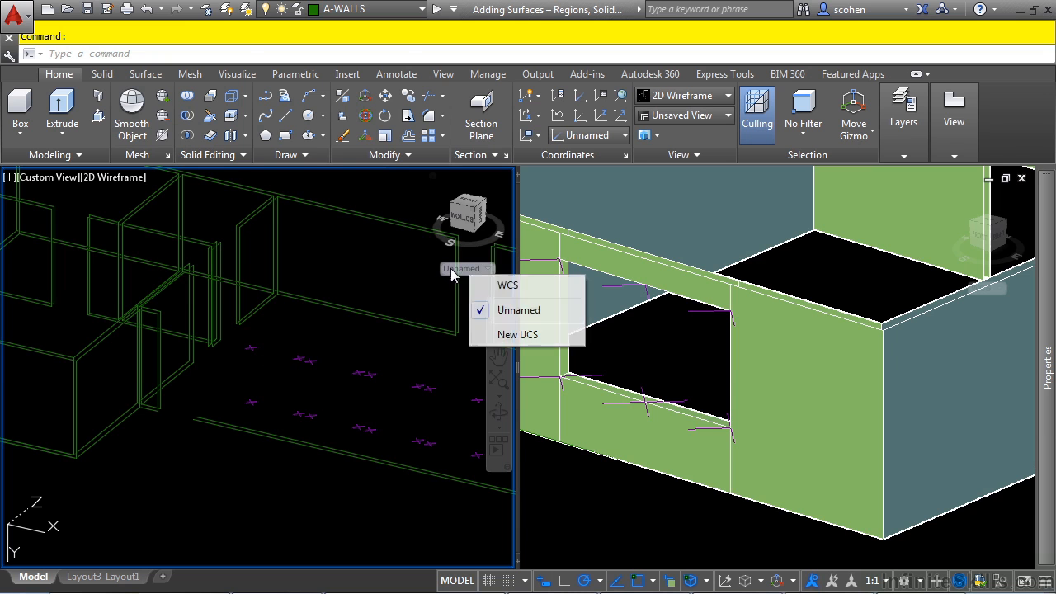
click(520, 289)
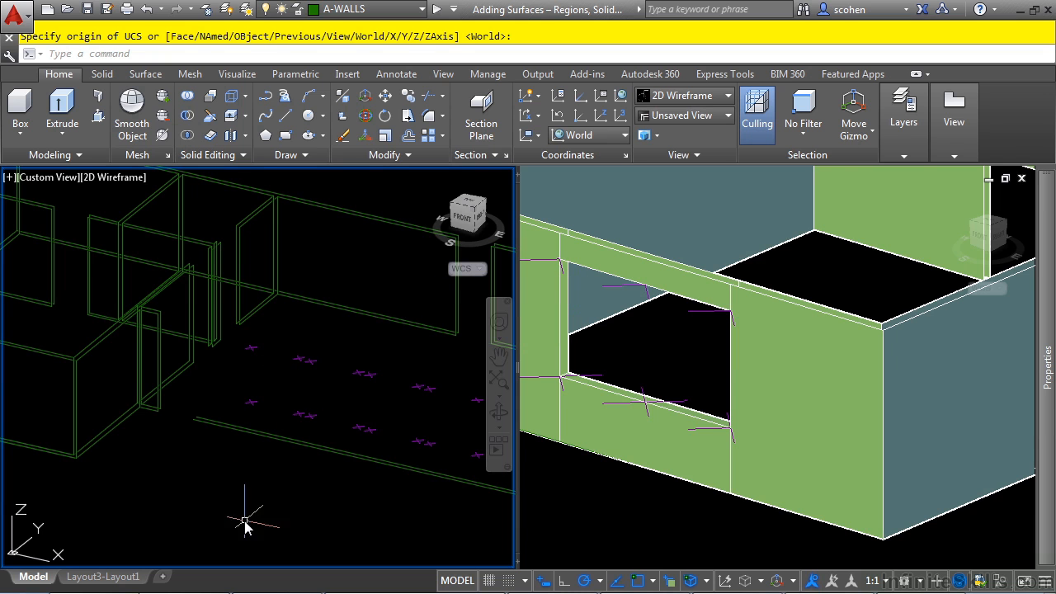
Set the THICKNESS value for new objects back to 0.
middle_drag(314, 505, 229, 502)
text(th)
key(Return)
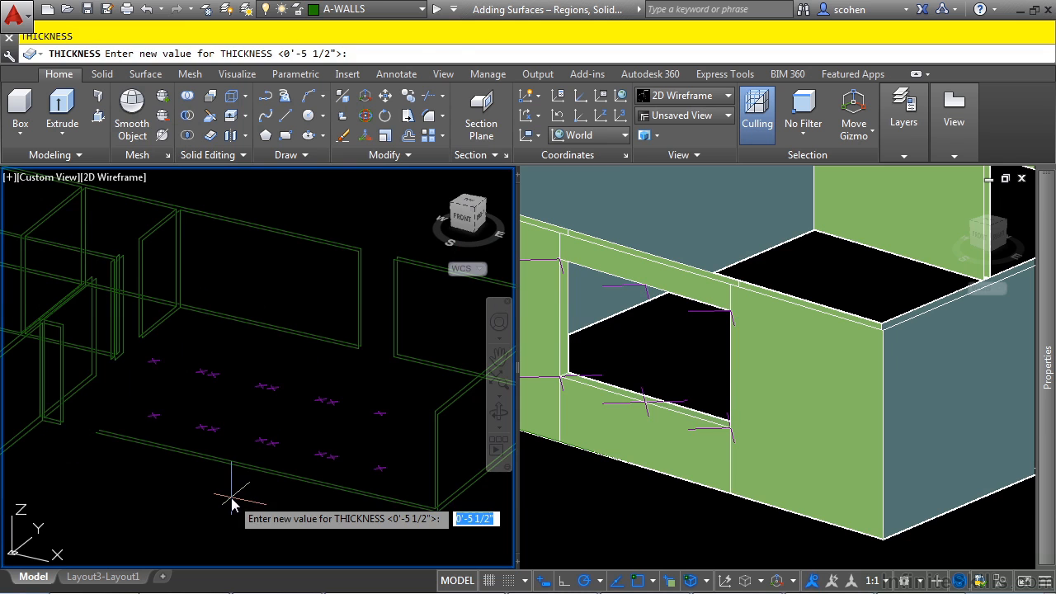
text(0)
key(Return)
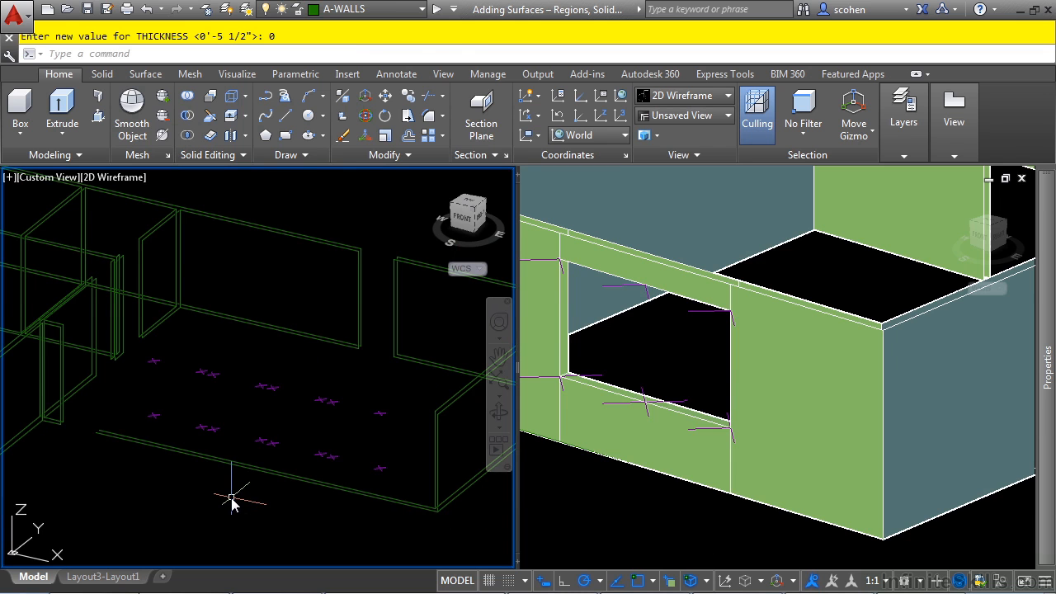
key(Escape)
Point the UCS icon's Y axis straight up so the XY plane is parallel to the front wall.
middle_drag(152, 433, 194, 438)
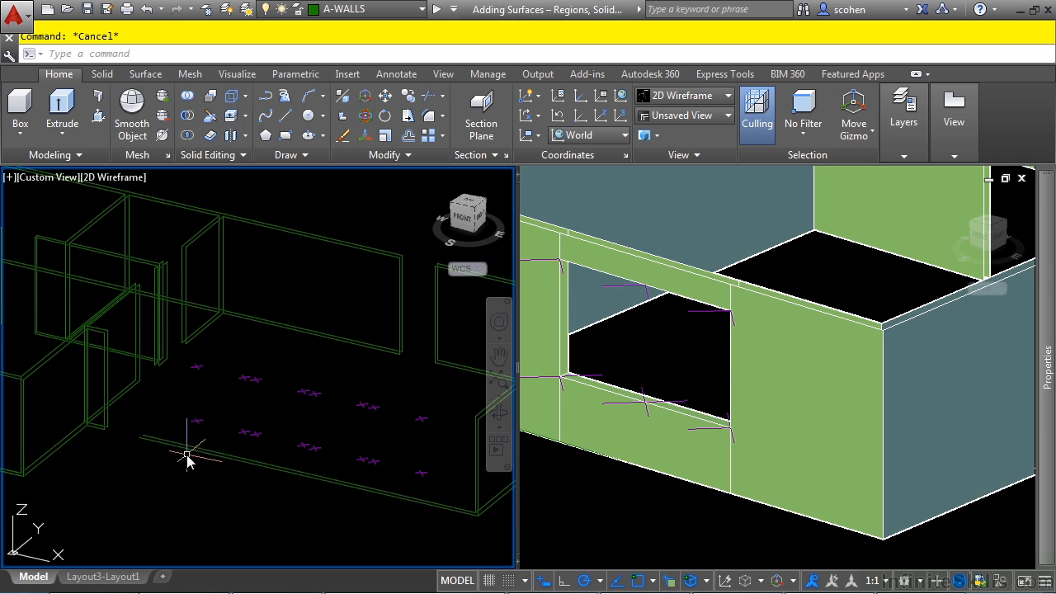
middle_drag(177, 510, 263, 493)
double_click(174, 499)
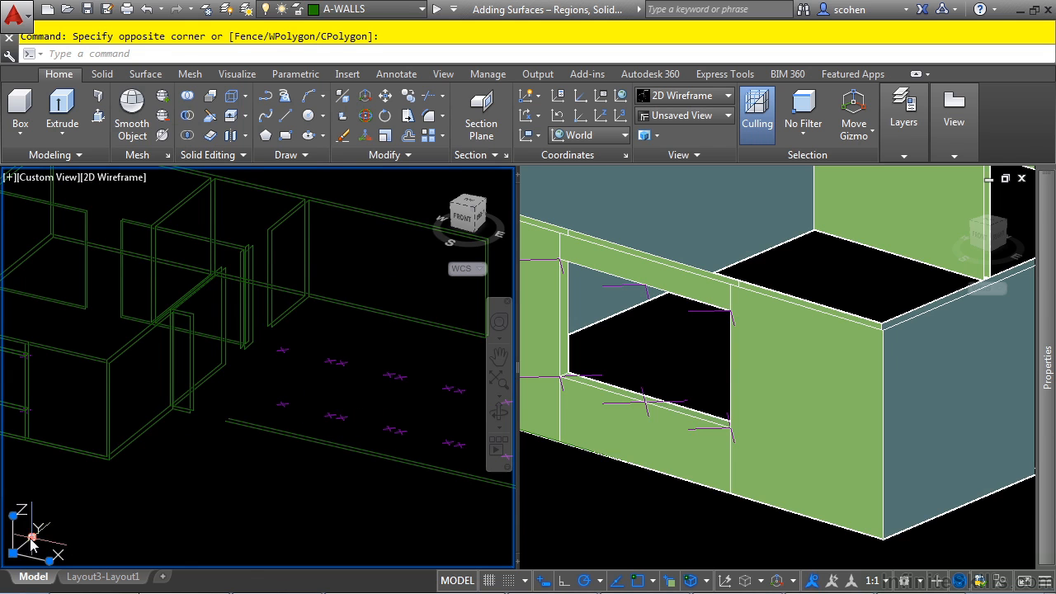
click(32, 539)
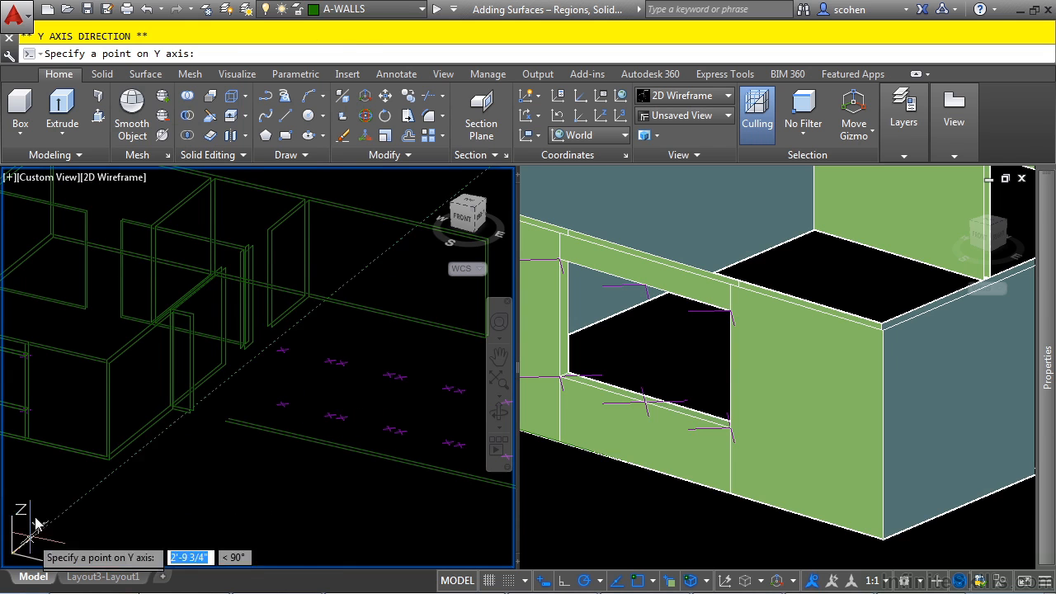
click(22, 470)
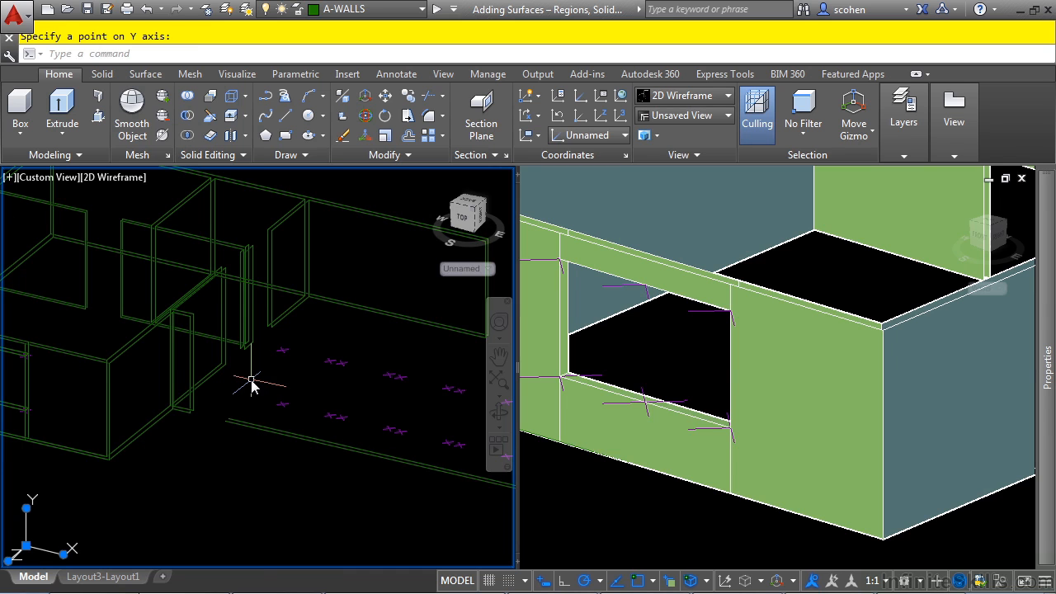
Start a polyline at the front wall's lower corner beside the door opening and run it along the base to the far corner.
text(pl)
key(Return)
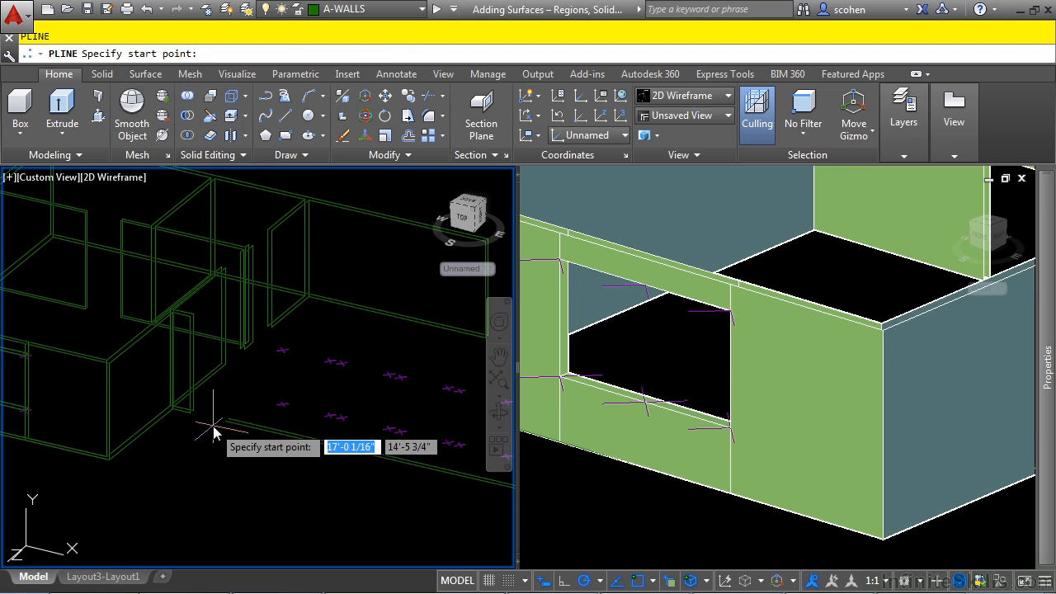
click(226, 422)
middle_drag(320, 449, 101, 445)
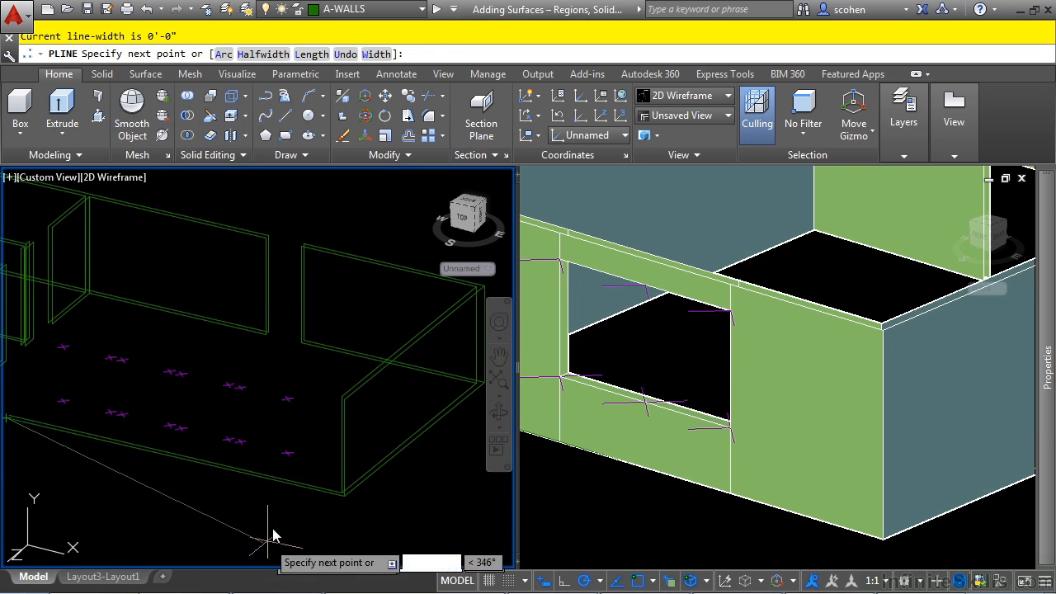
scroll(281, 501, up, 2)
click(443, 493)
Continue the polyline vertically to the wall's upper corner, undoing the misplaced point.
middle_drag(418, 436, 368, 561)
scroll(368, 438, up, 2)
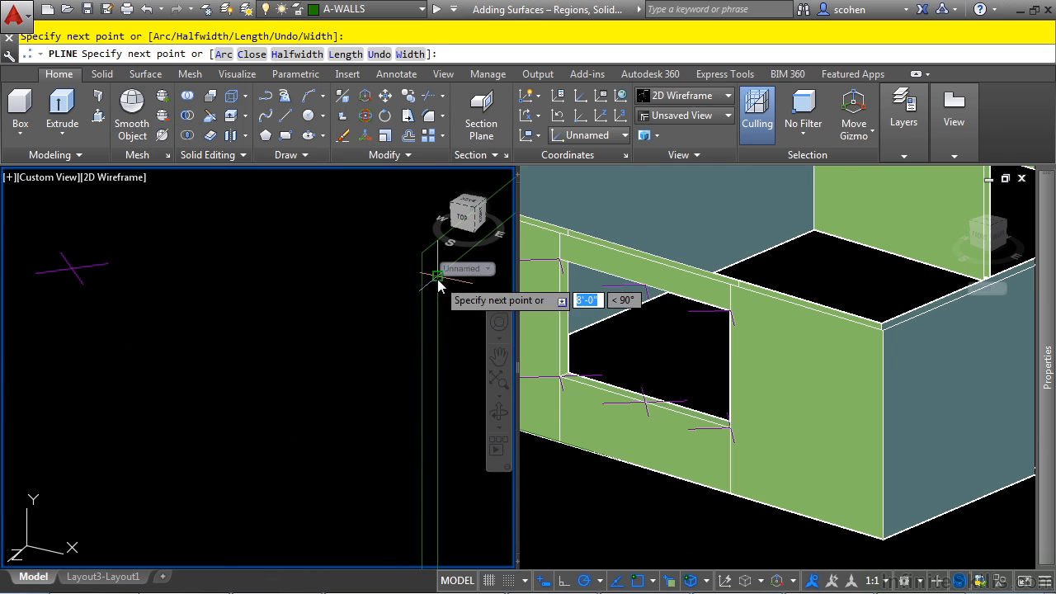
click(462, 268)
click(374, 361)
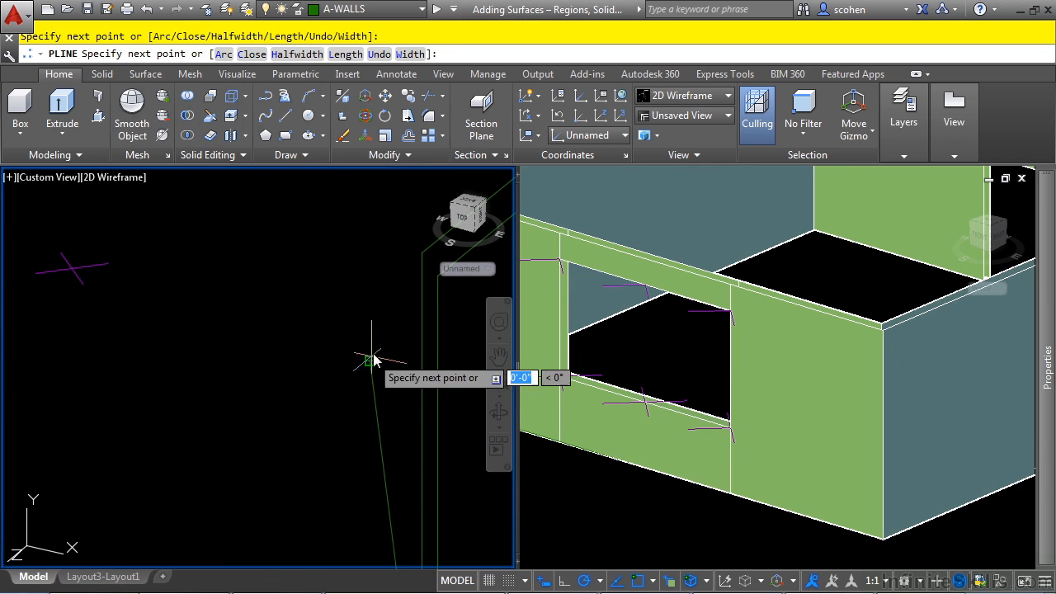
text(u)
key(Return)
middle_drag(426, 299, 338, 383)
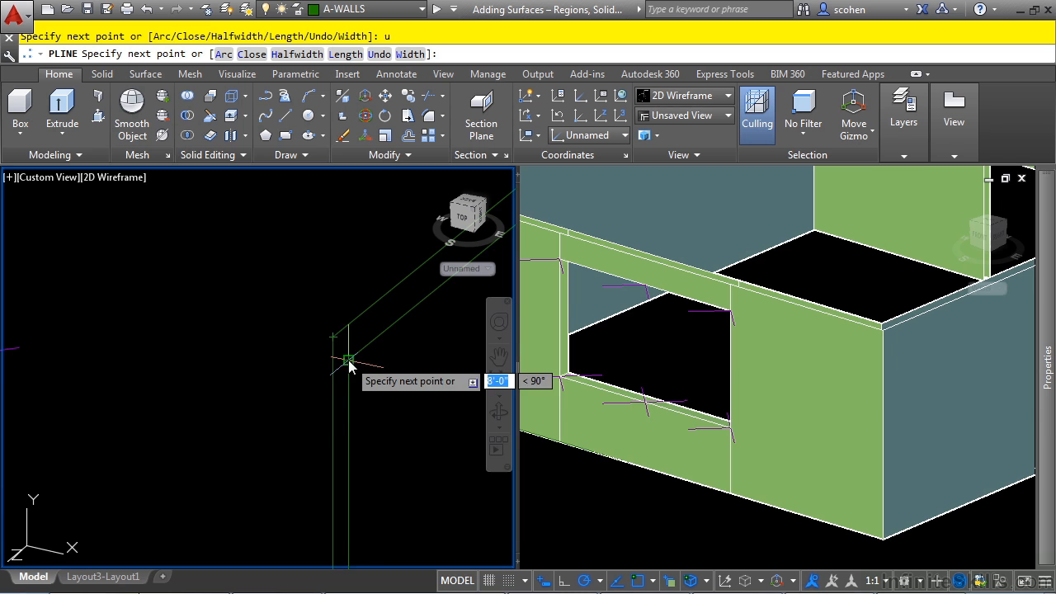
scroll(176, 389, down, 5)
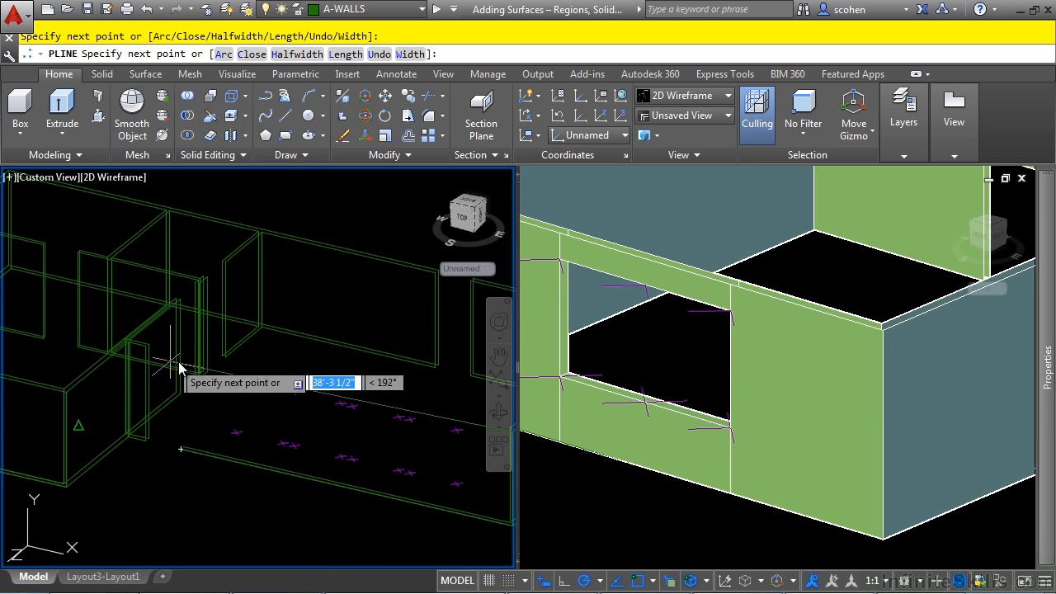
Turn on polar tracking and run the polyline along the wall's top to the upper corner on the door side.
scroll(181, 366, up, 2)
shift+middle_drag(212, 377, 130, 349)
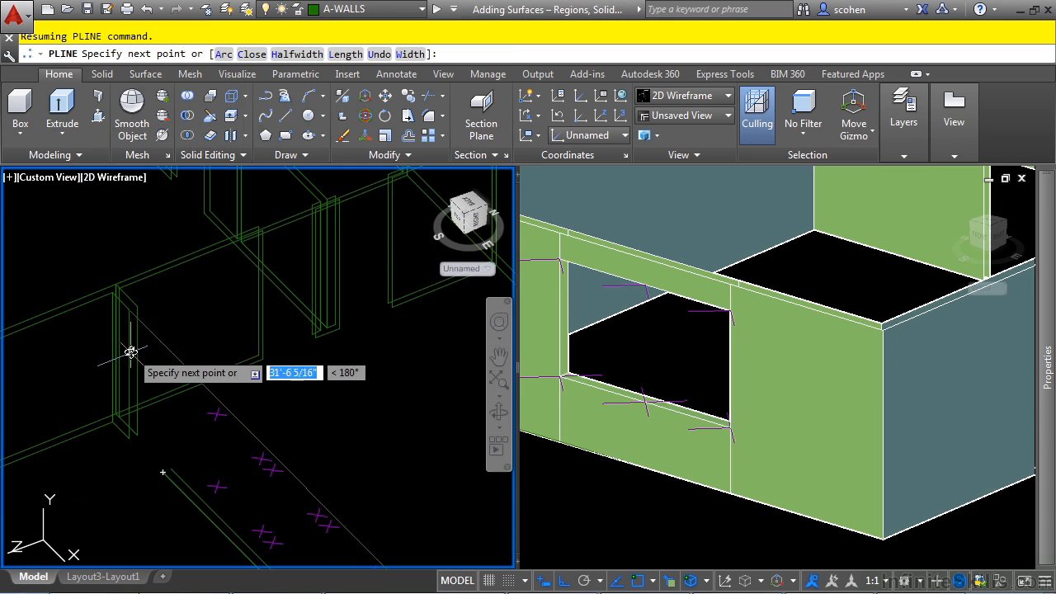
click(591, 583)
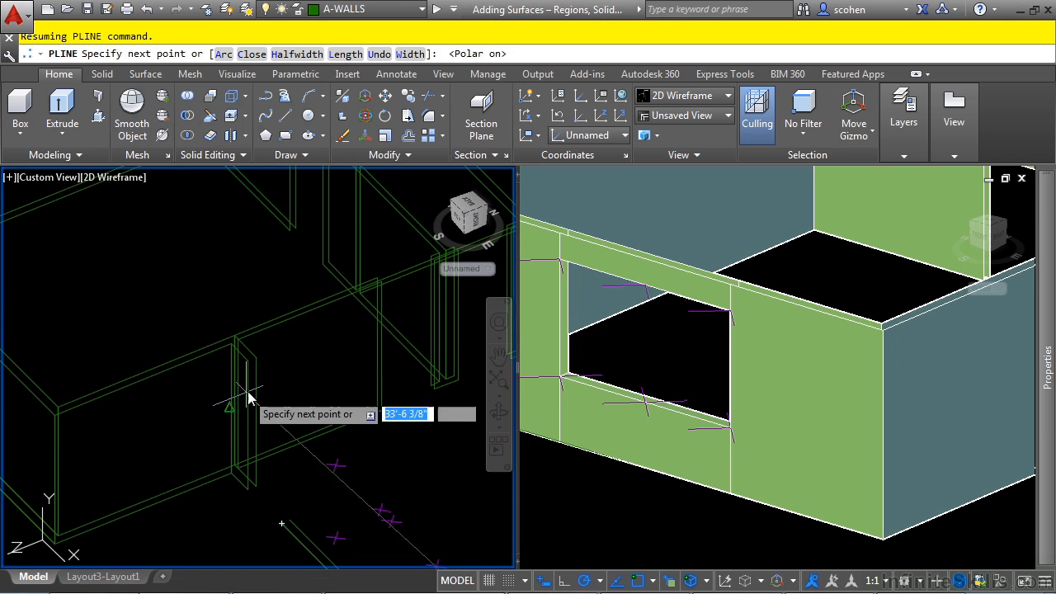
scroll(221, 357, up, 3)
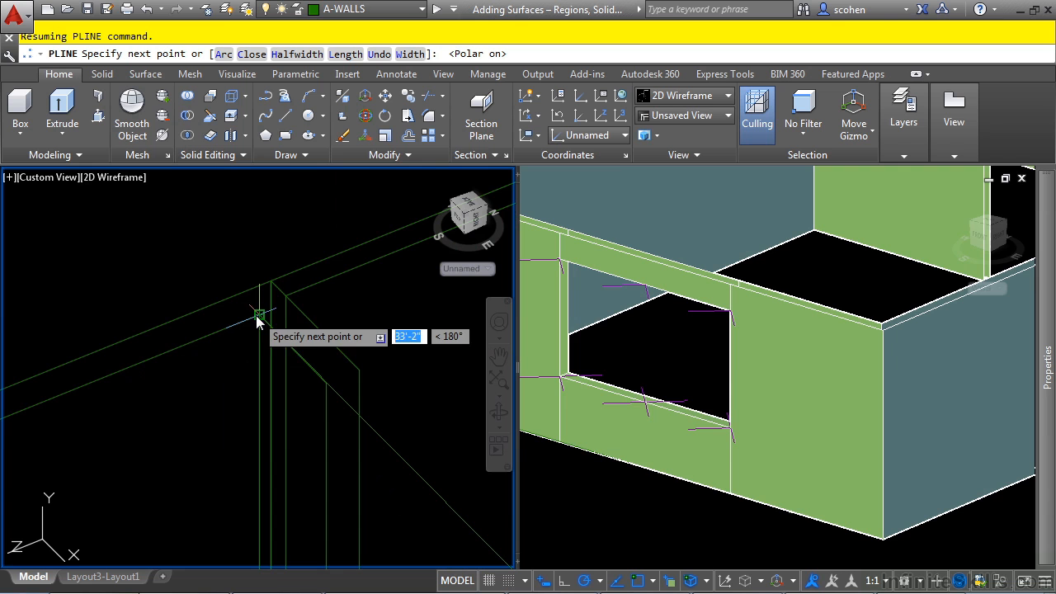
middle_drag(262, 349, 439, 330)
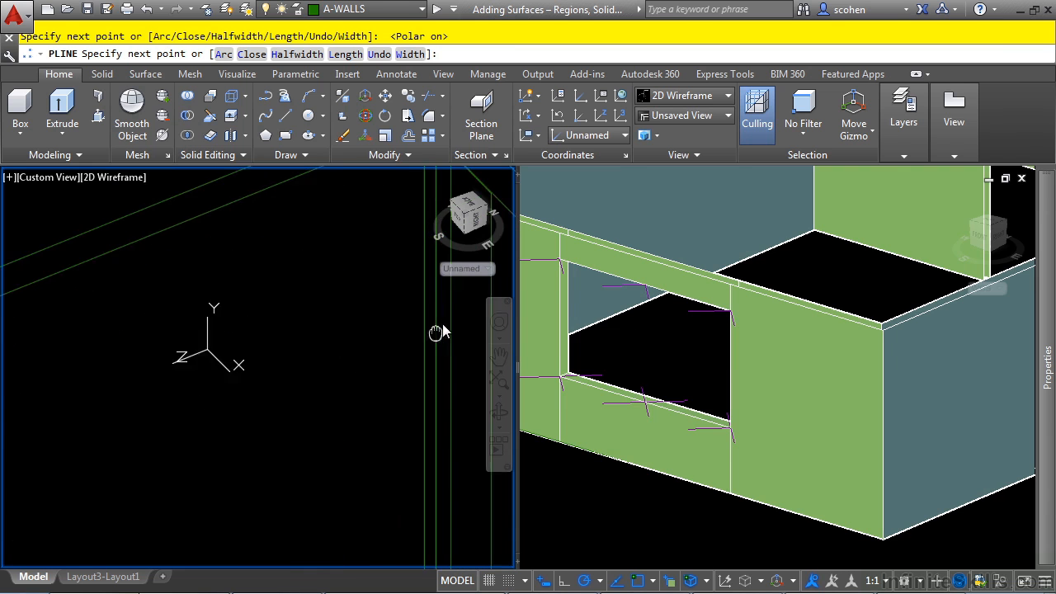
Continue the polyline down to the wall's base and across to the lower corner at the door opening.
middle_drag(350, 443, 326, 239)
scroll(326, 241, down, 1)
click(370, 352)
click(419, 393)
middle_drag(389, 444, 231, 490)
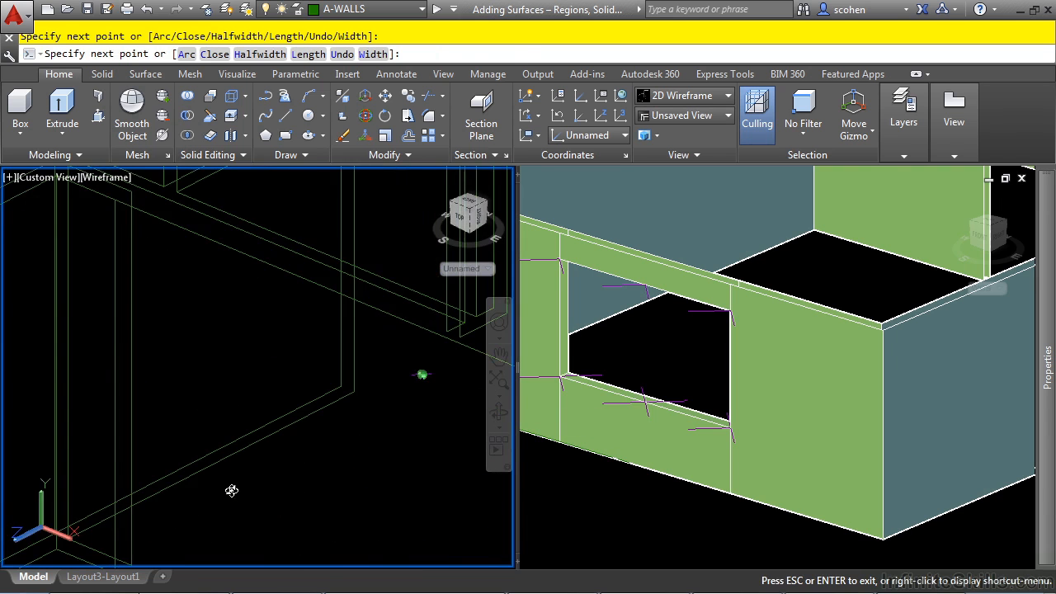
Run the polyline 7.5' up the door jamb, across the opening in line with its start point, and close it.
scroll(230, 491, down, 2)
scroll(230, 490, down, 2)
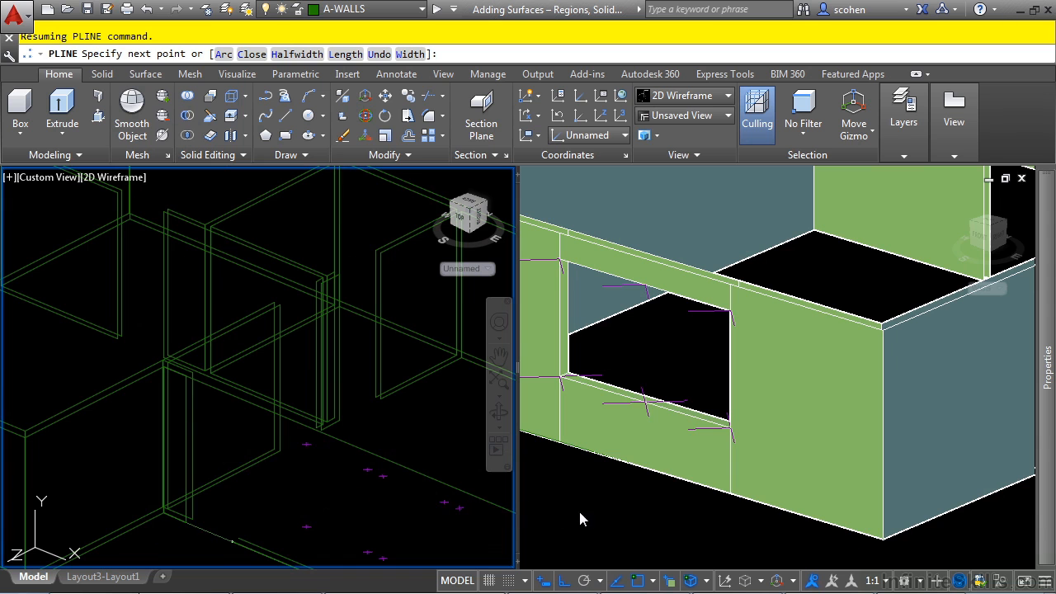
click(563, 581)
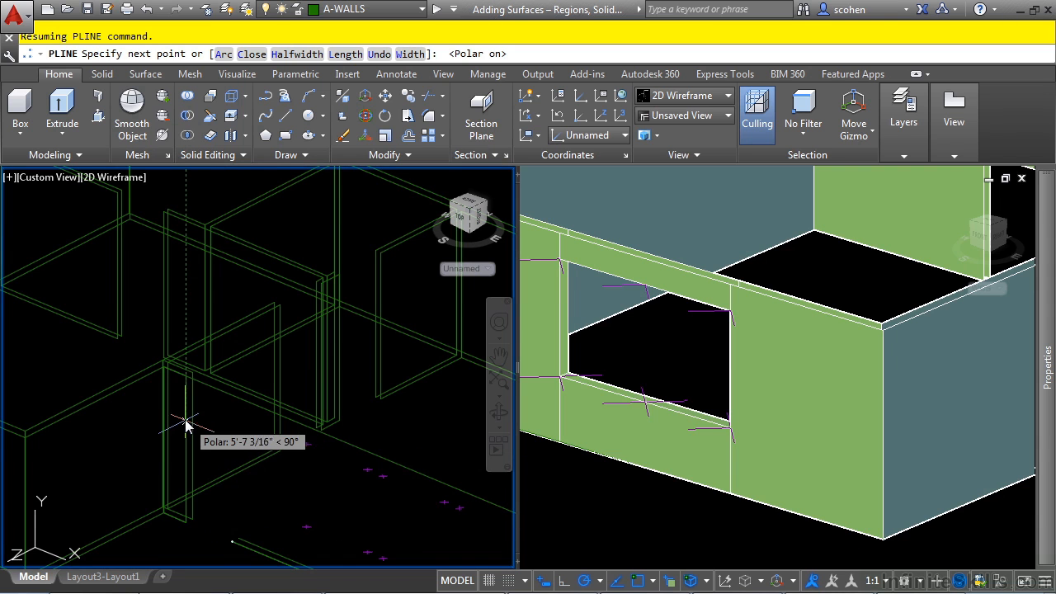
text(7)
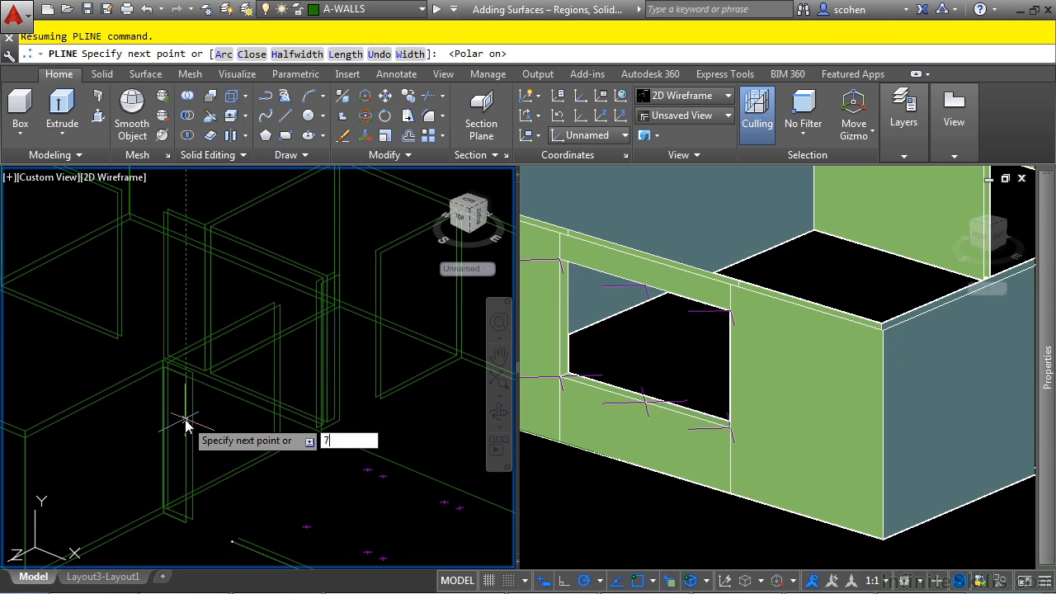
text(.5')
key(Return)
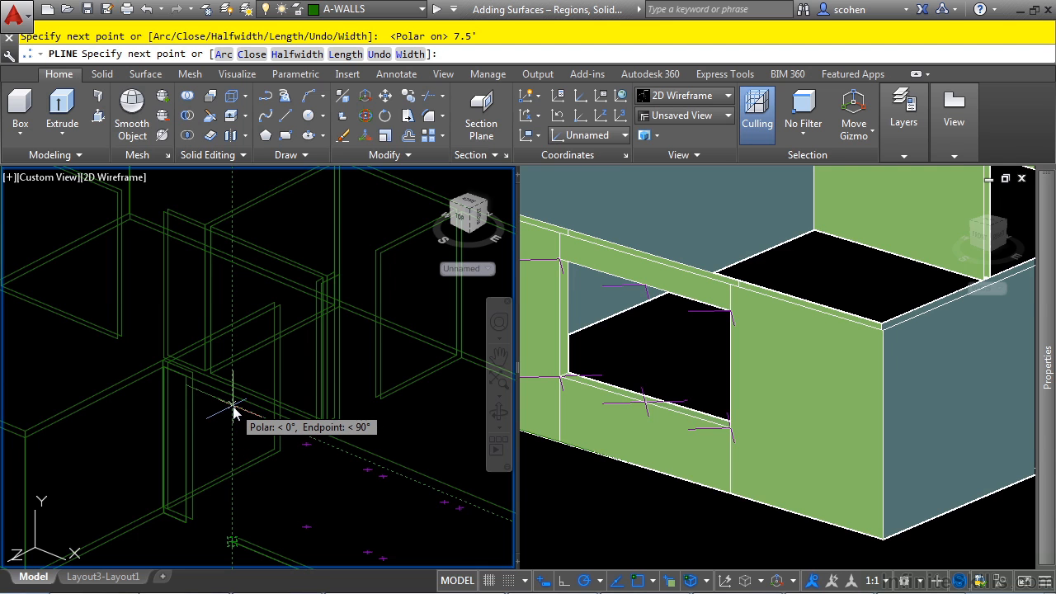
click(233, 413)
text(c)
key(Return)
scroll(305, 476, down, 1)
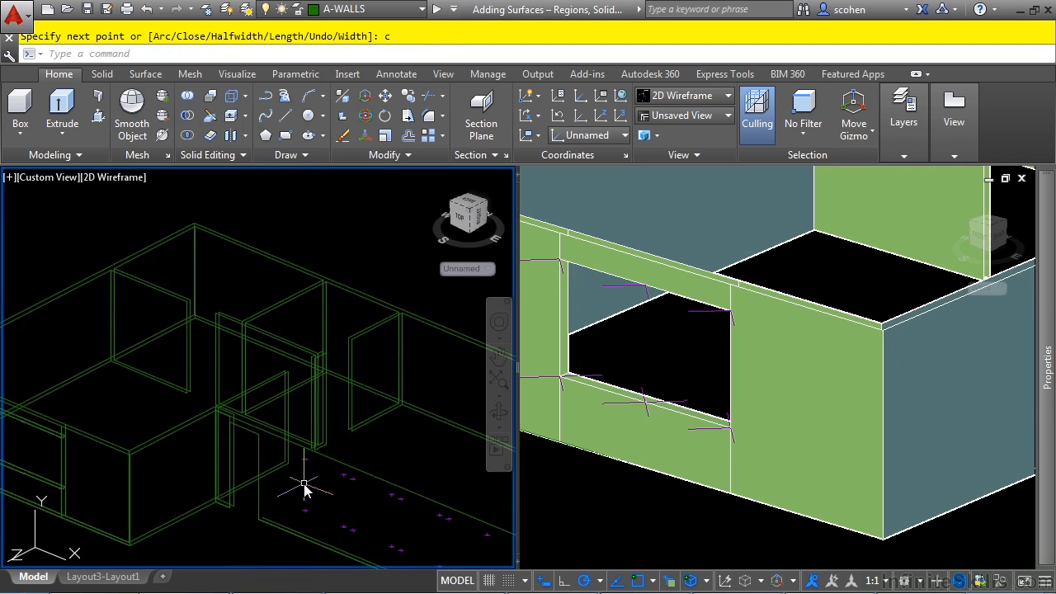
middle_drag(367, 476, 239, 415)
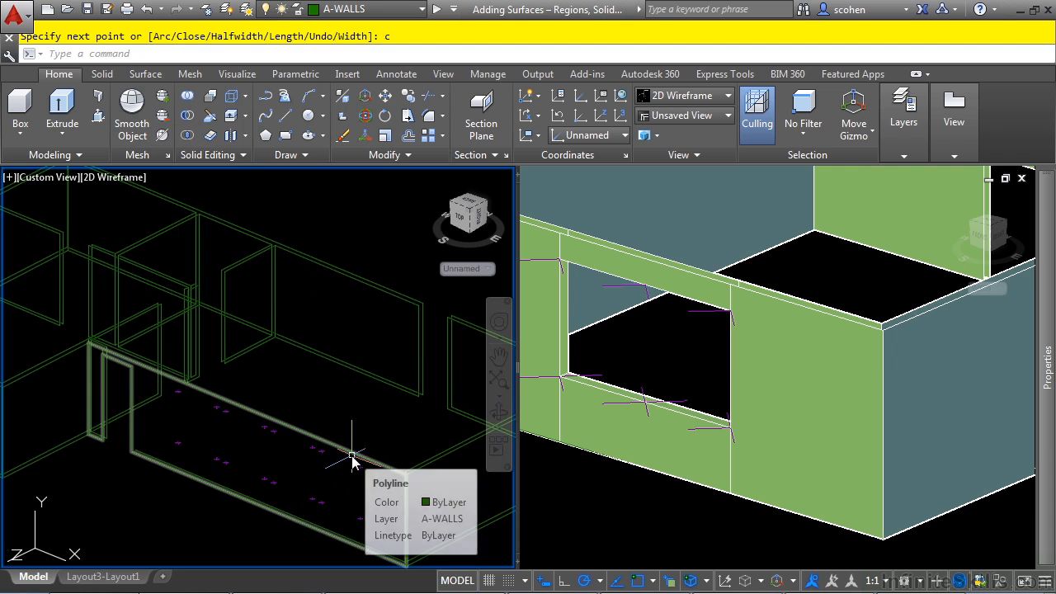
Draw a rectangle for the first window between its lower left and upper right nodes.
text(re)
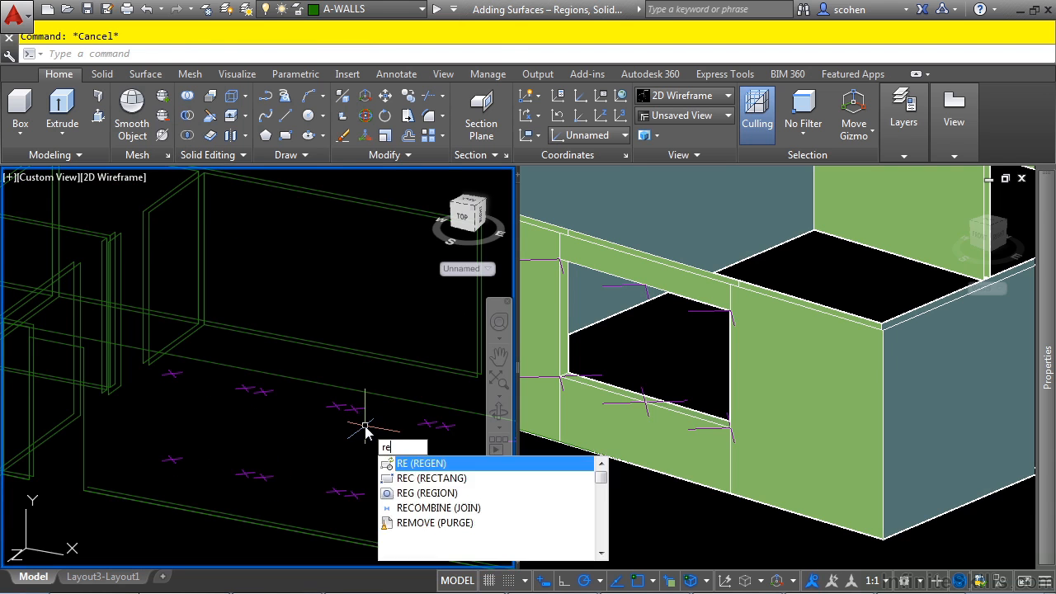
text(c)
key(Return)
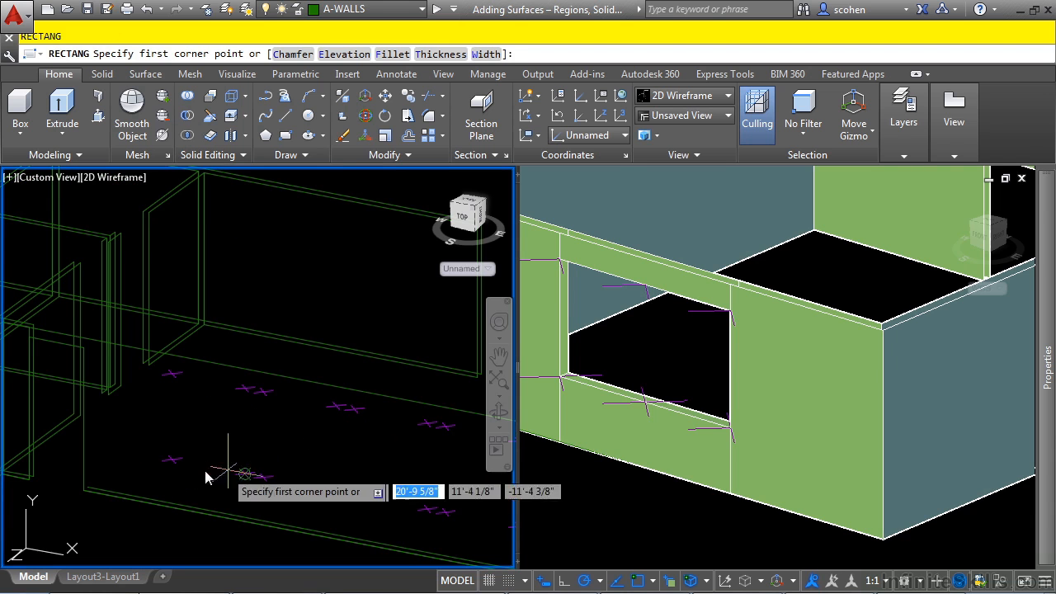
click(173, 462)
click(243, 389)
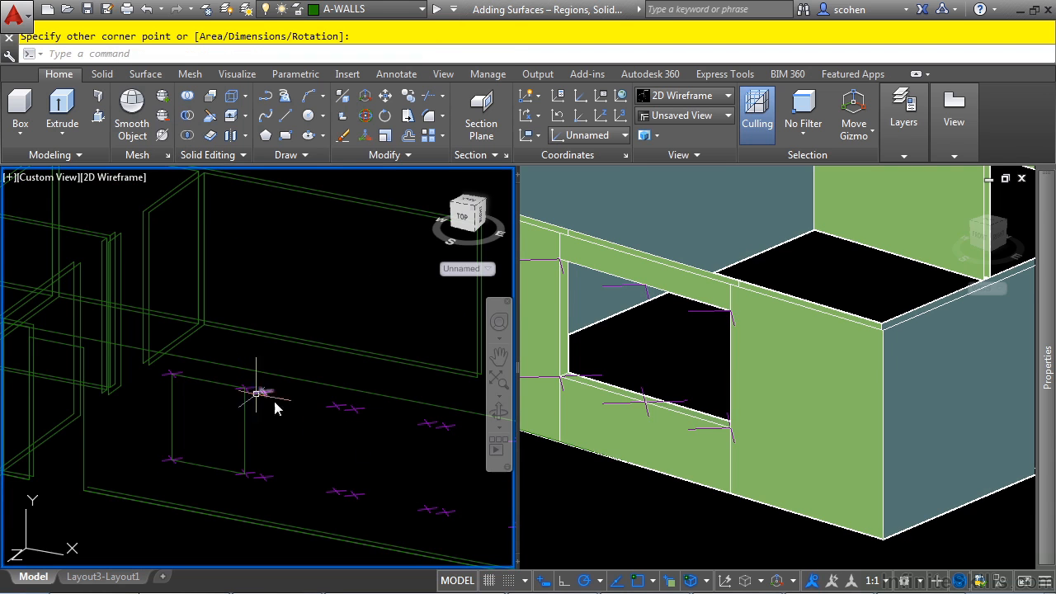
Copy the window rectangle from its lower left corner to the matching nodes of the other three windows.
text(co)
key(Return)
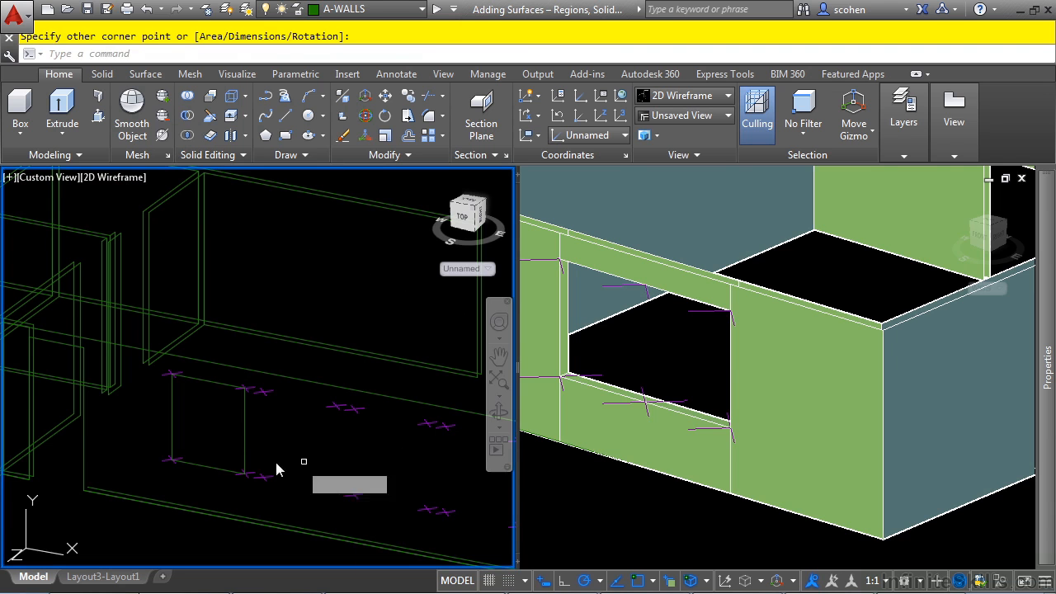
click(264, 438)
click(230, 445)
key(Return)
click(173, 461)
click(262, 480)
scroll(401, 519, down, 3)
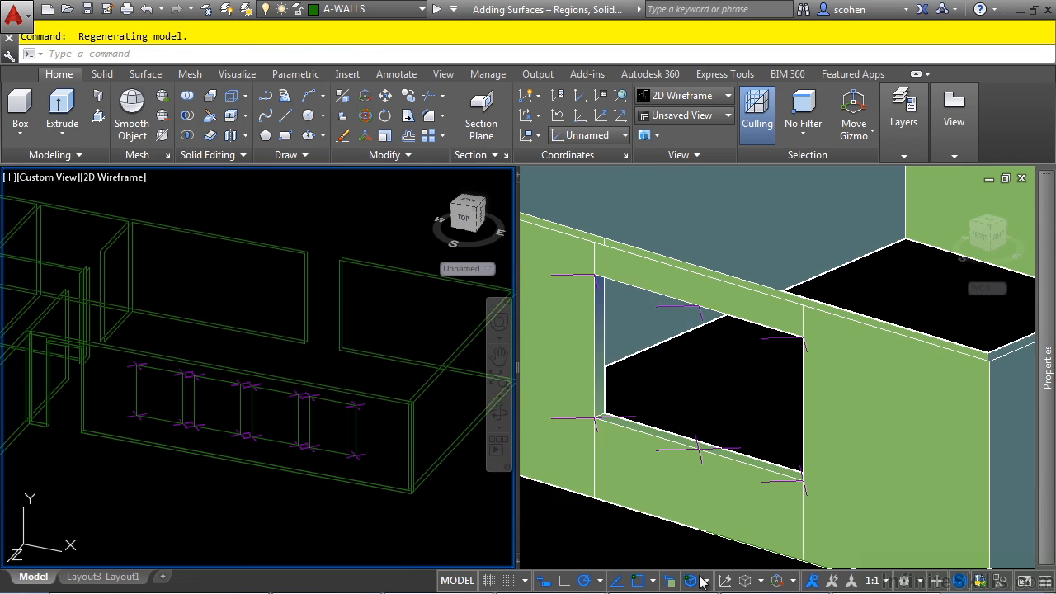
Convert the front wall outline with the door opening and its four window rectangles into regions.
click(578, 536)
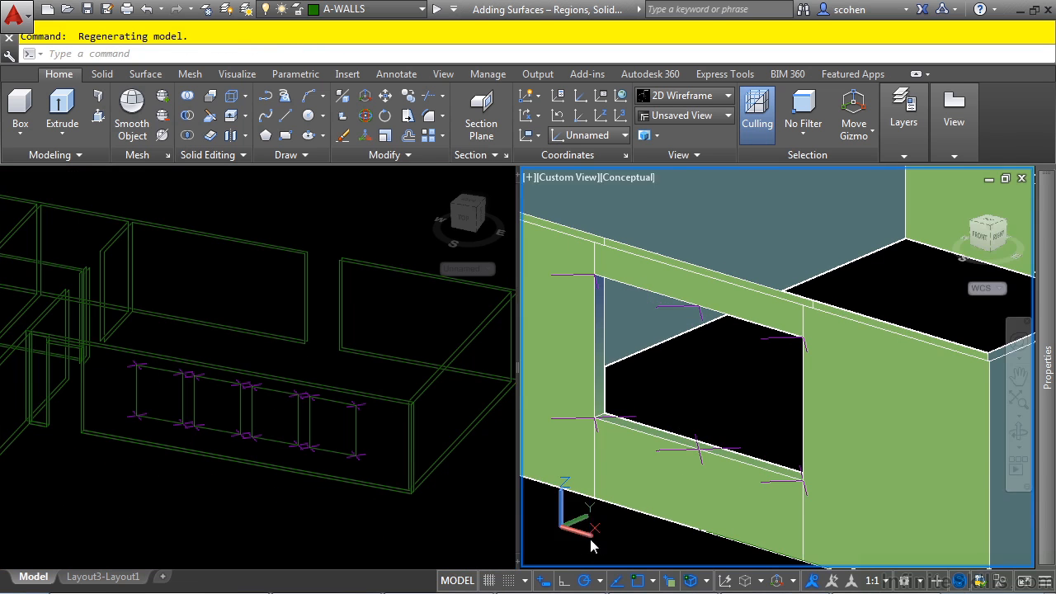
scroll(631, 526, down, 5)
scroll(952, 467, up, 4)
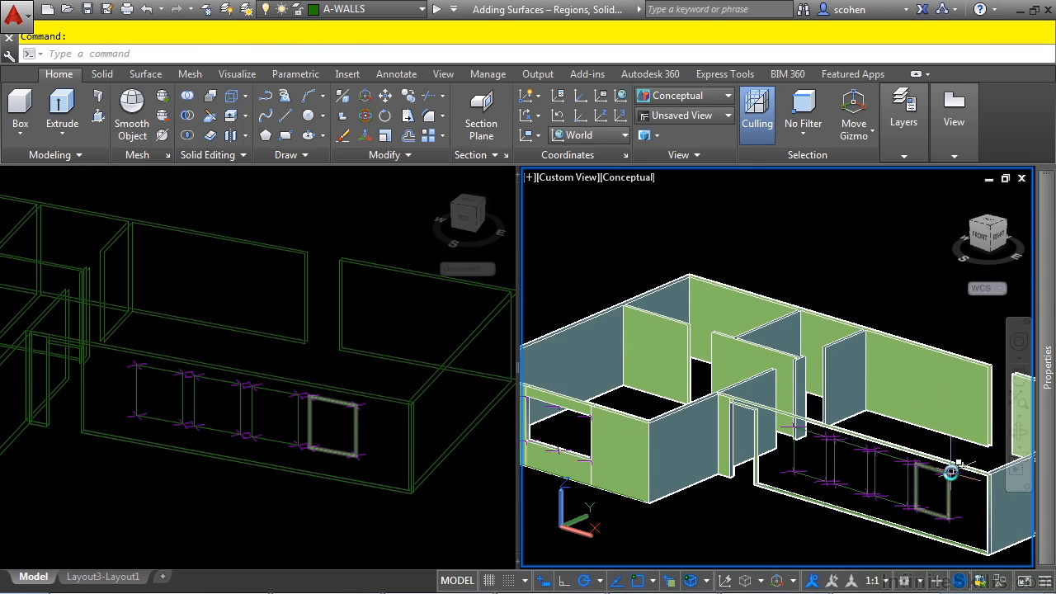
scroll(732, 439, up, 2)
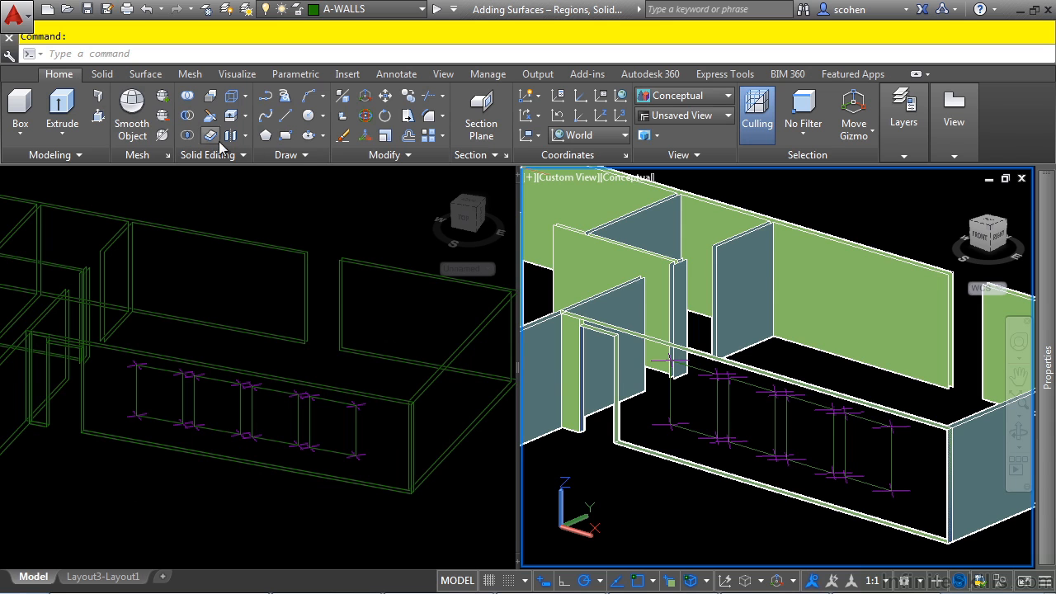
click(288, 157)
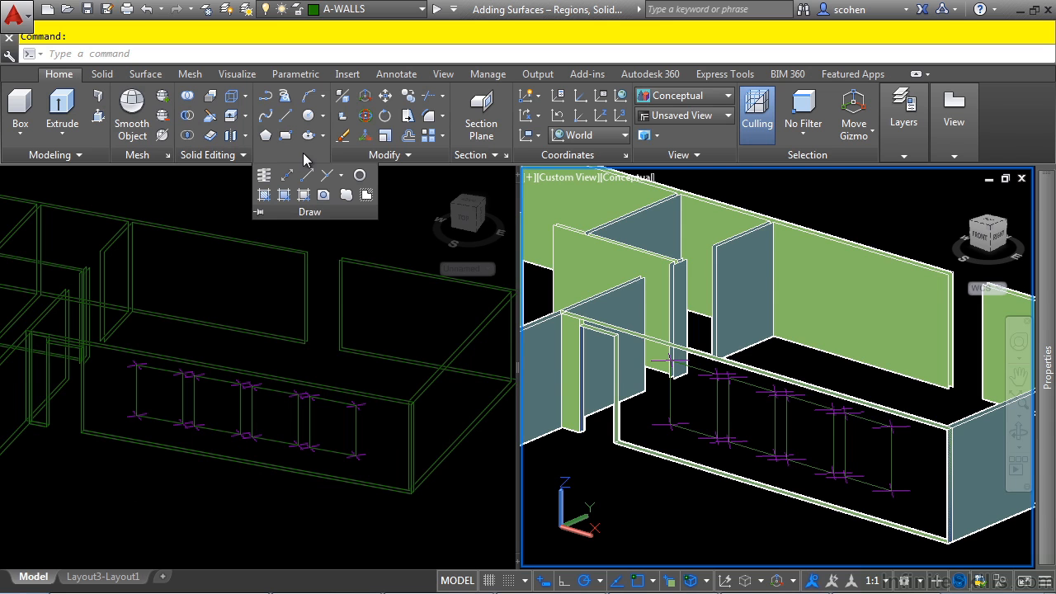
click(323, 195)
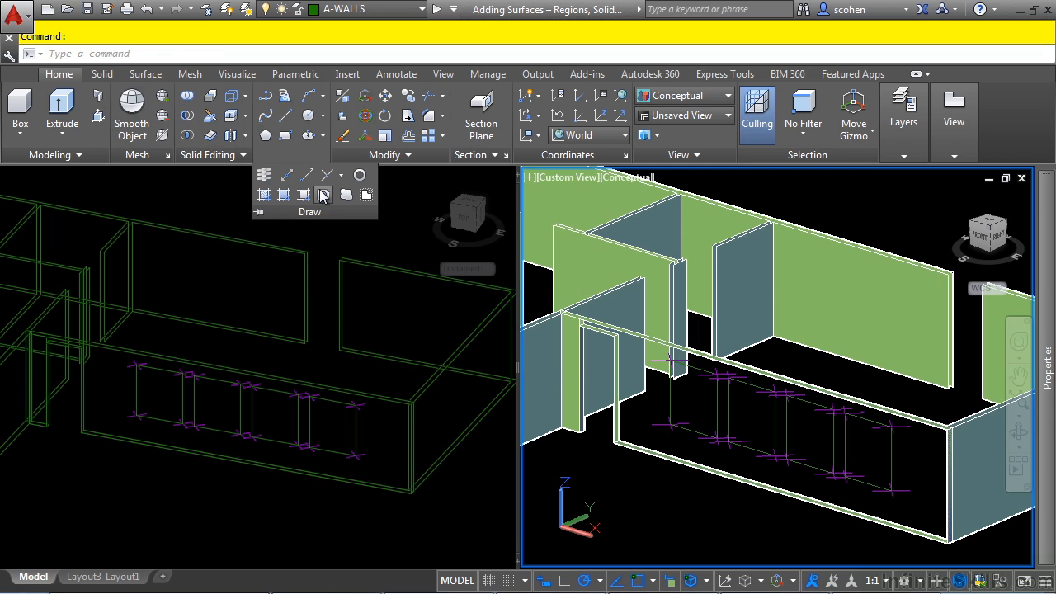
click(376, 438)
click(342, 440)
click(264, 410)
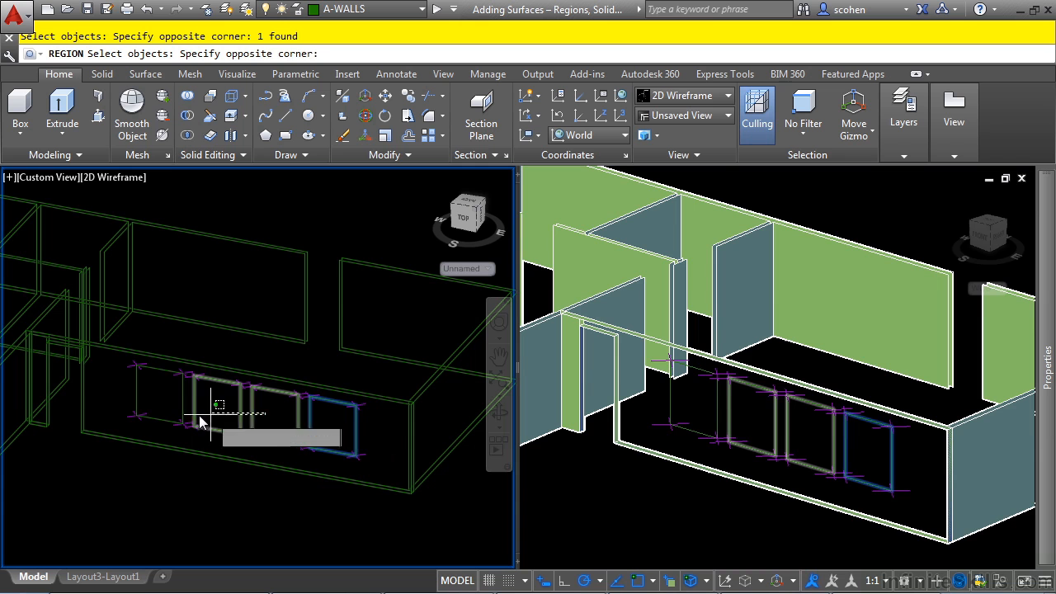
click(183, 405)
click(326, 390)
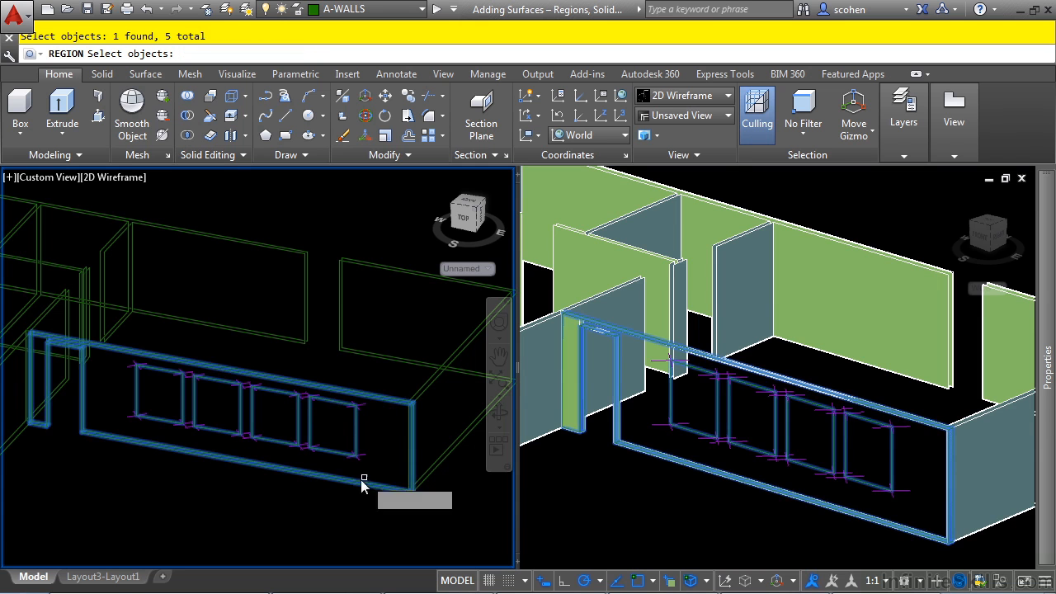
key(Return)
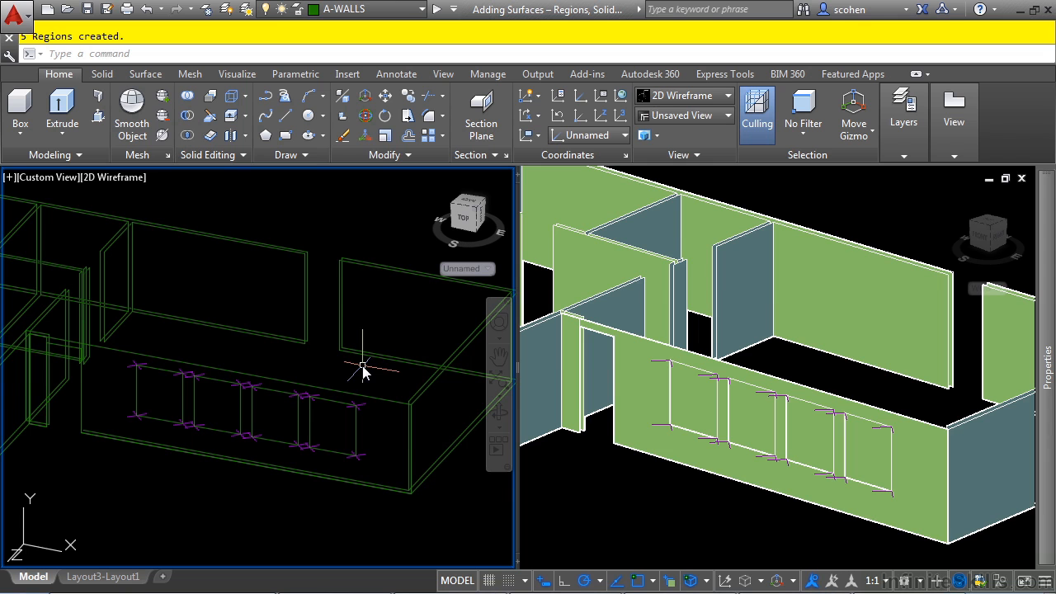
Subtract the four window regions from the front wall region to cut the window openings.
click(188, 116)
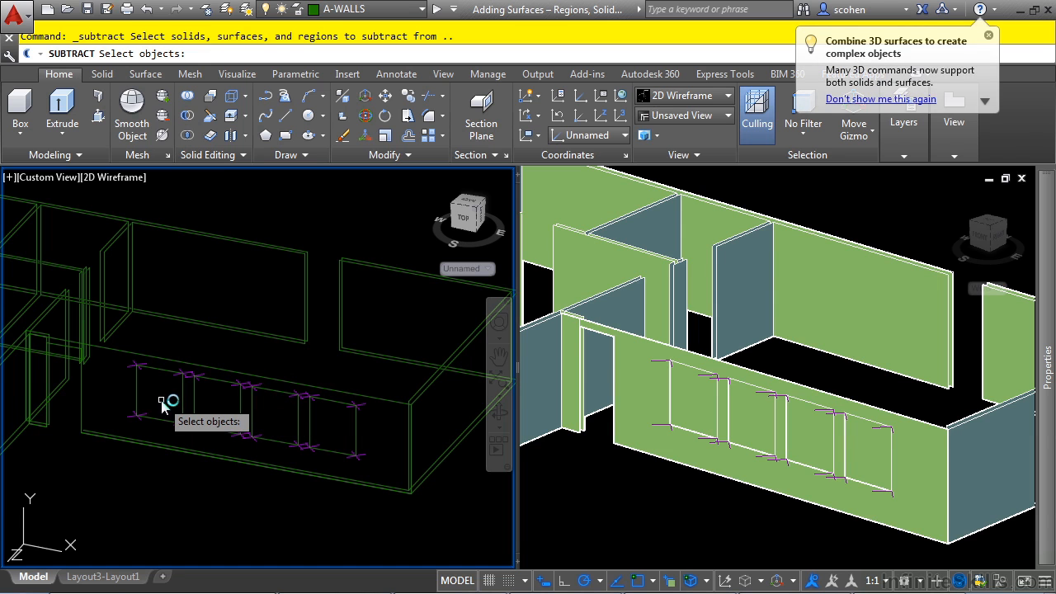
click(208, 366)
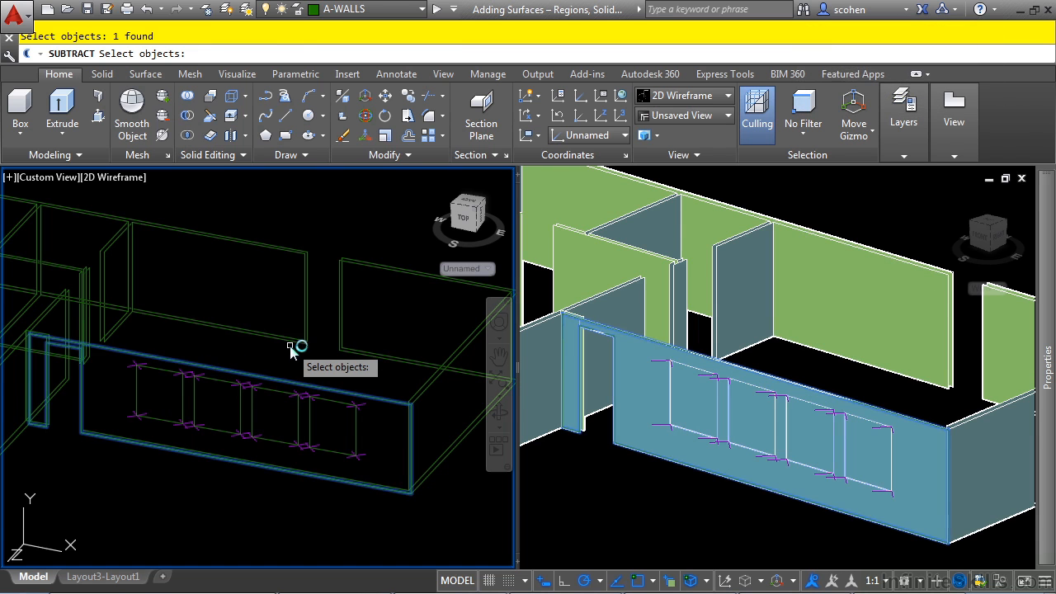
key(Return)
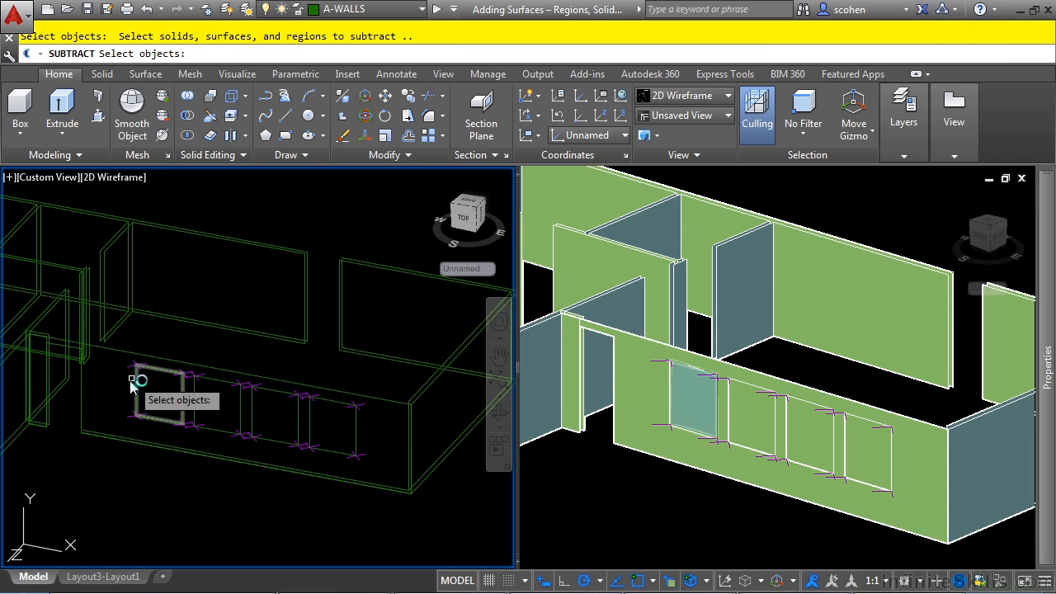
click(189, 397)
click(241, 410)
click(302, 419)
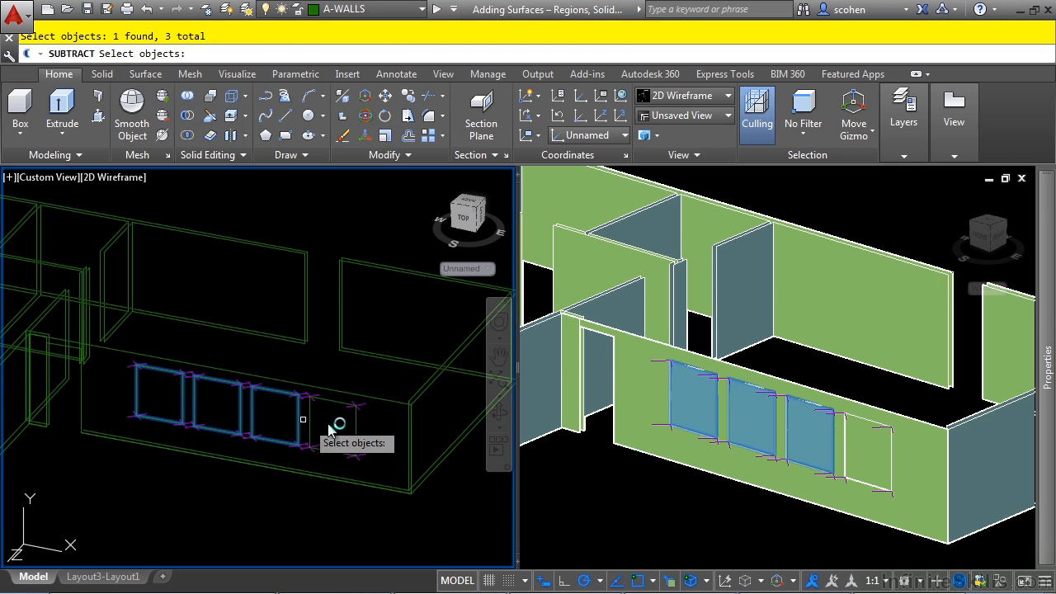
click(355, 430)
key(Return)
click(624, 484)
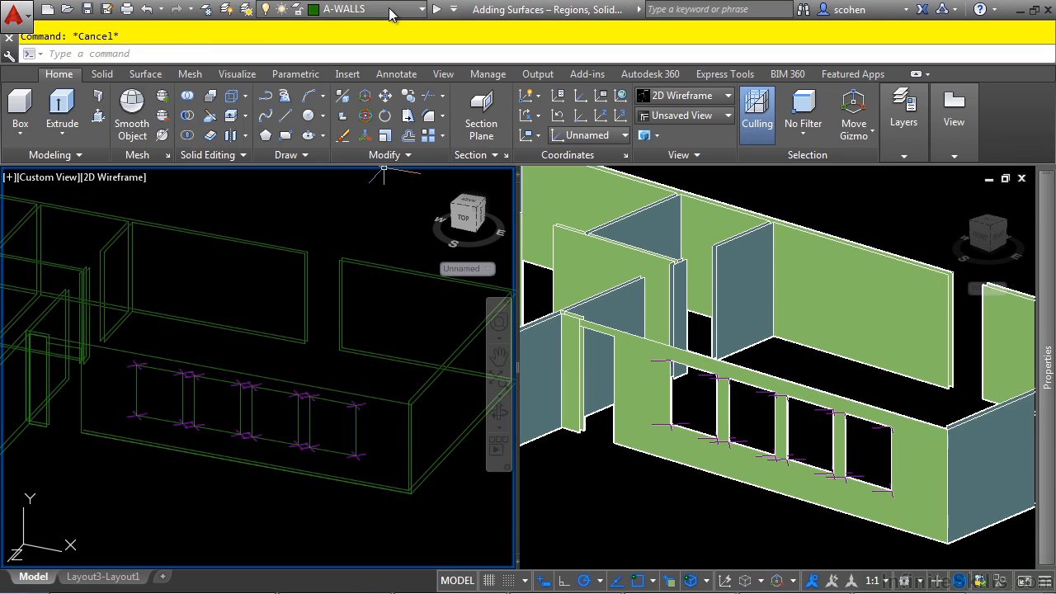
Thaw the A-ROOF layer and make it current, and freeze the A-WALLS, A-WINDOWS, A-NPLT and A-NPLT-MRKR layers.
click(388, 11)
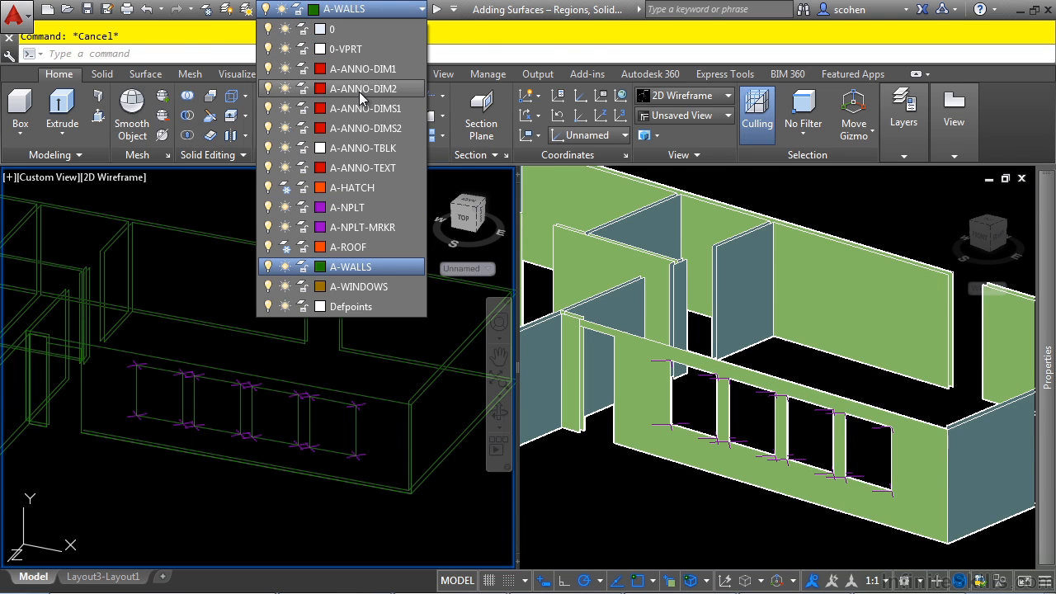
click(347, 247)
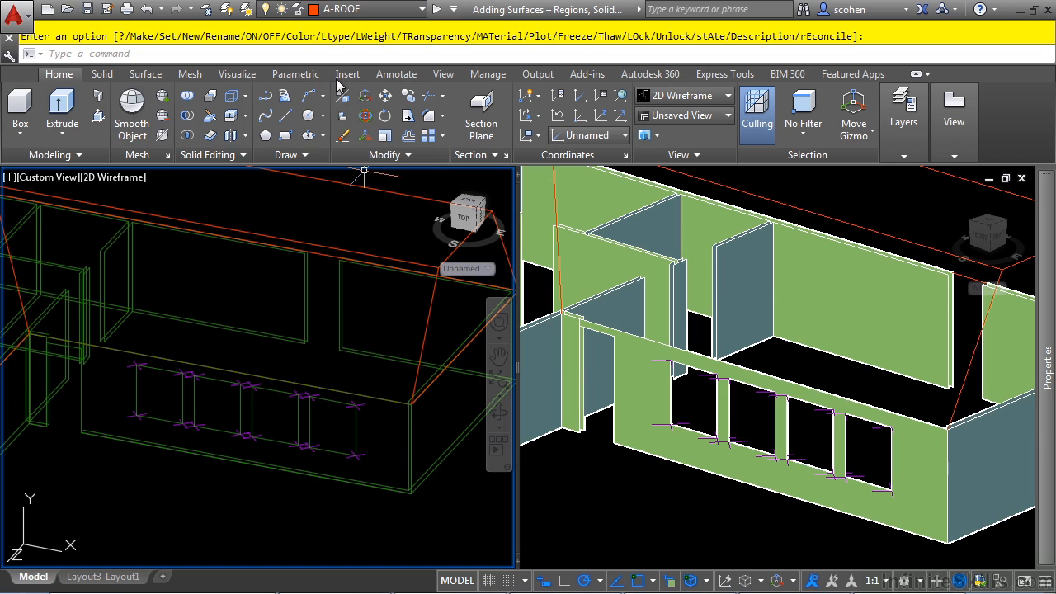
click(370, 11)
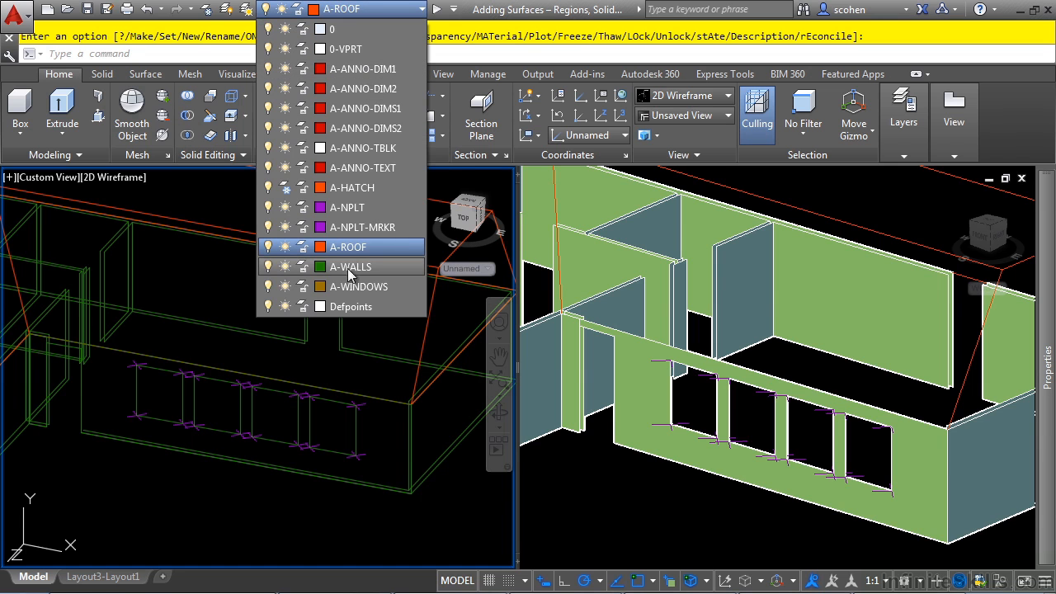
click(284, 267)
click(287, 286)
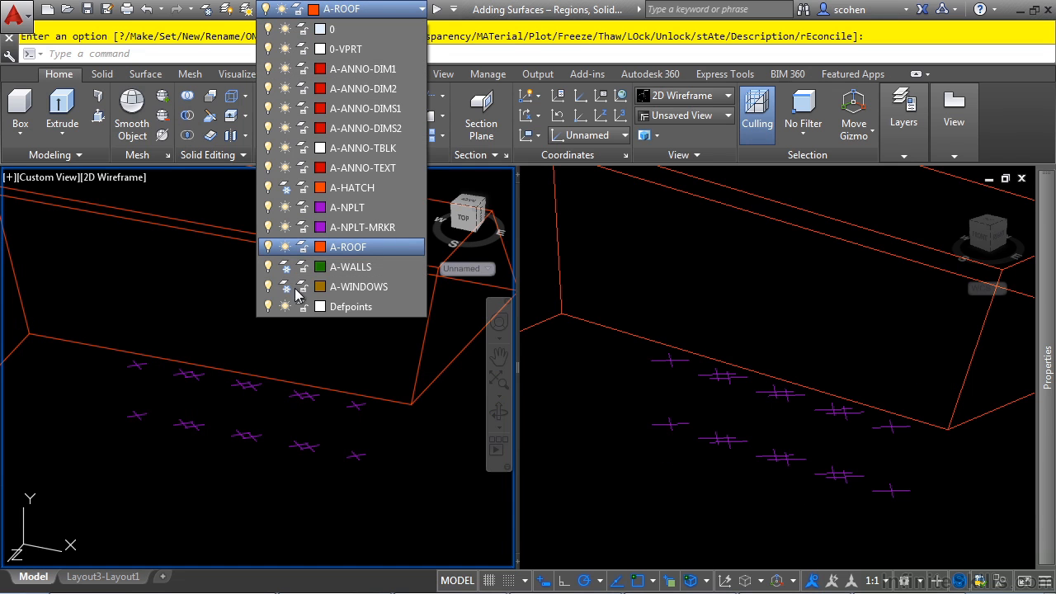
click(285, 211)
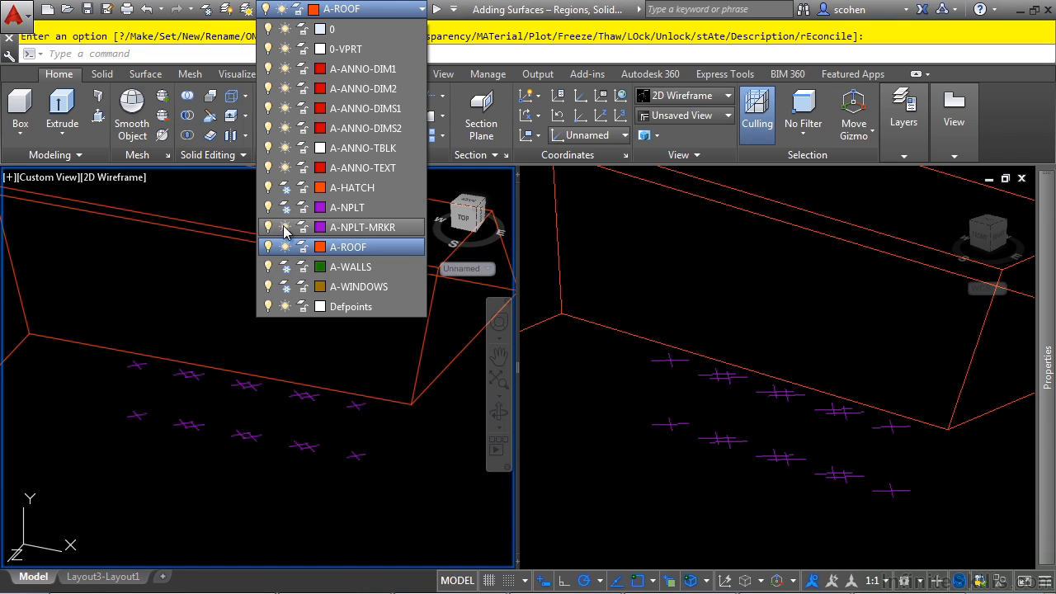
click(286, 229)
key(Escape)
Create a region from the outline and eave line of the sloped roof face at the far end of the long wing.
scroll(322, 448, down, 2)
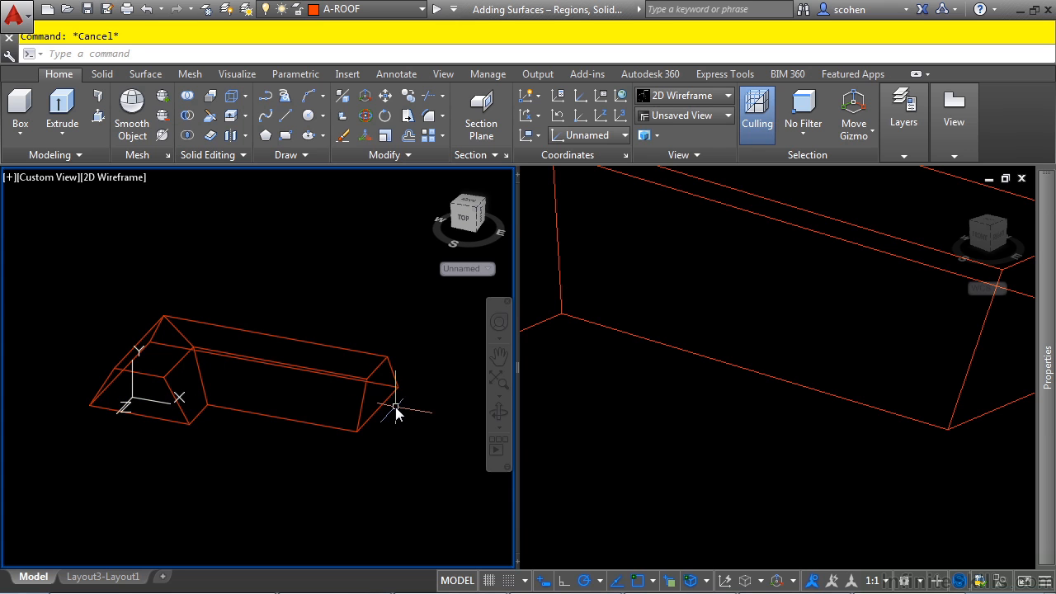
scroll(396, 411, up, 2)
shift+middle_drag(415, 397, 373, 368)
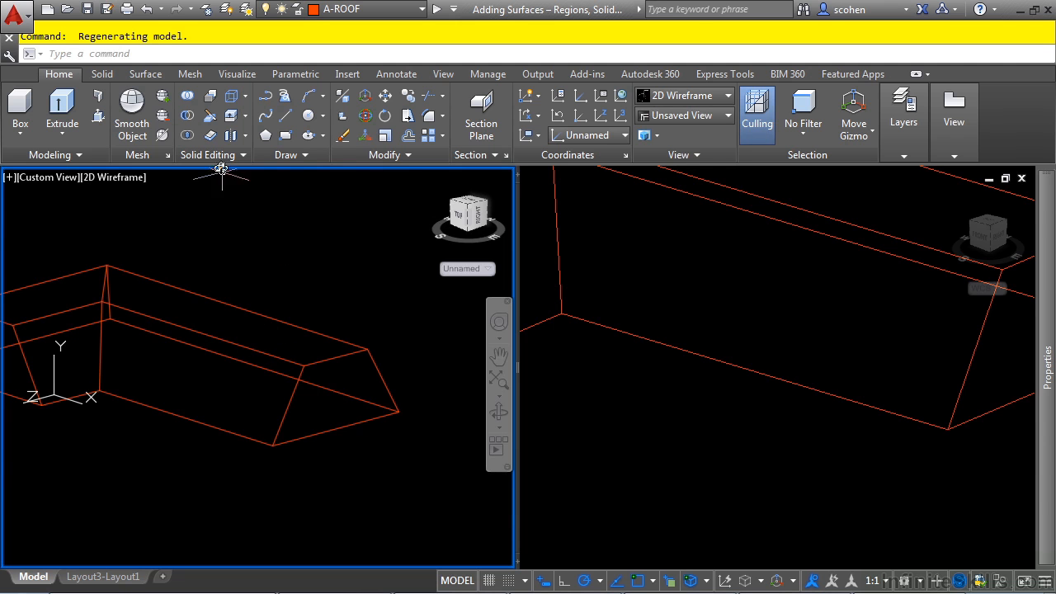
click(281, 156)
click(320, 197)
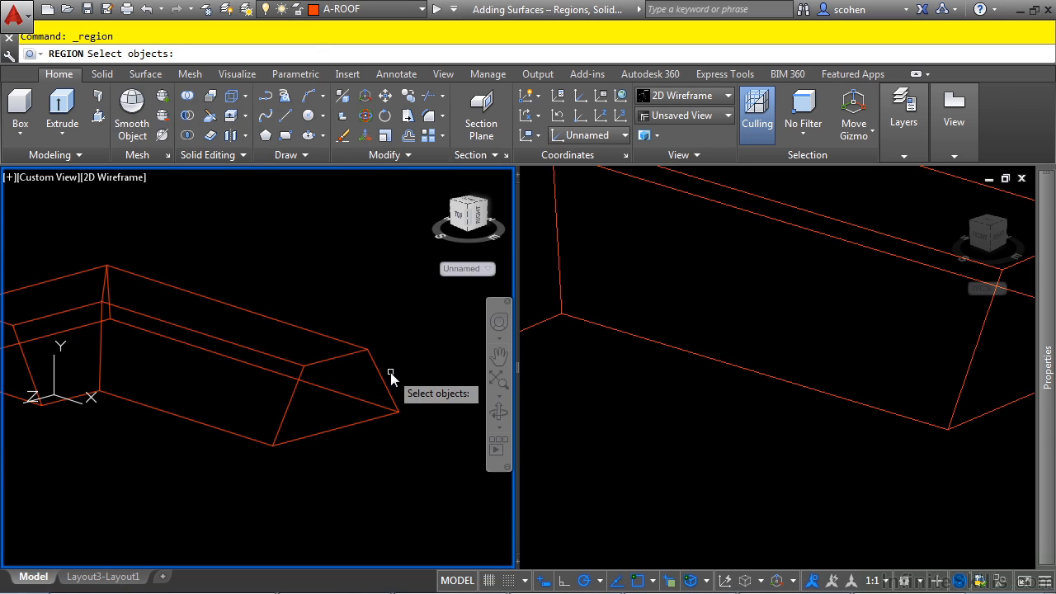
drag(390, 372, 366, 377)
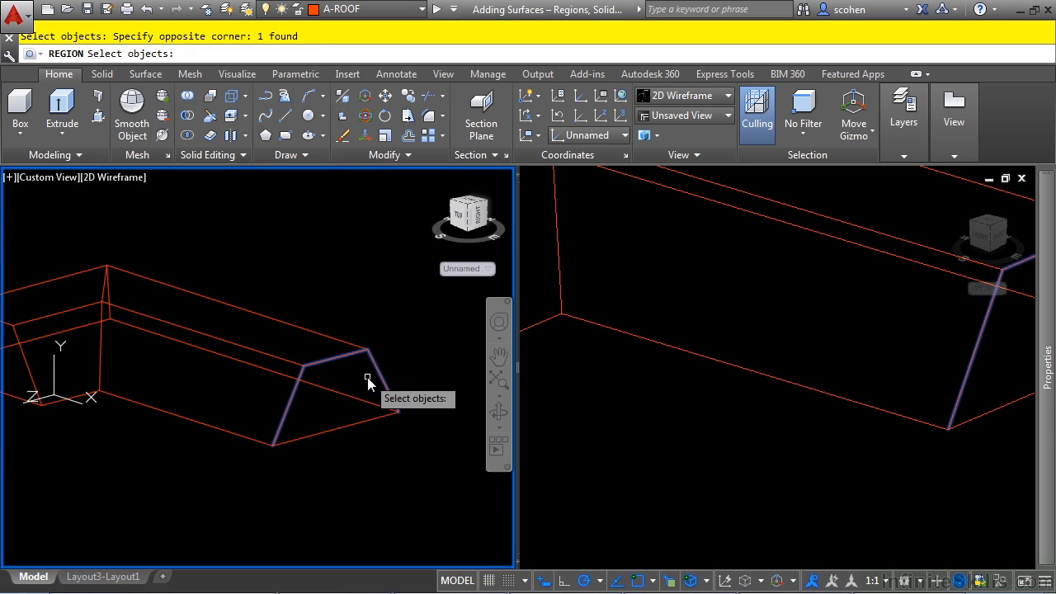
click(341, 426)
key(Return)
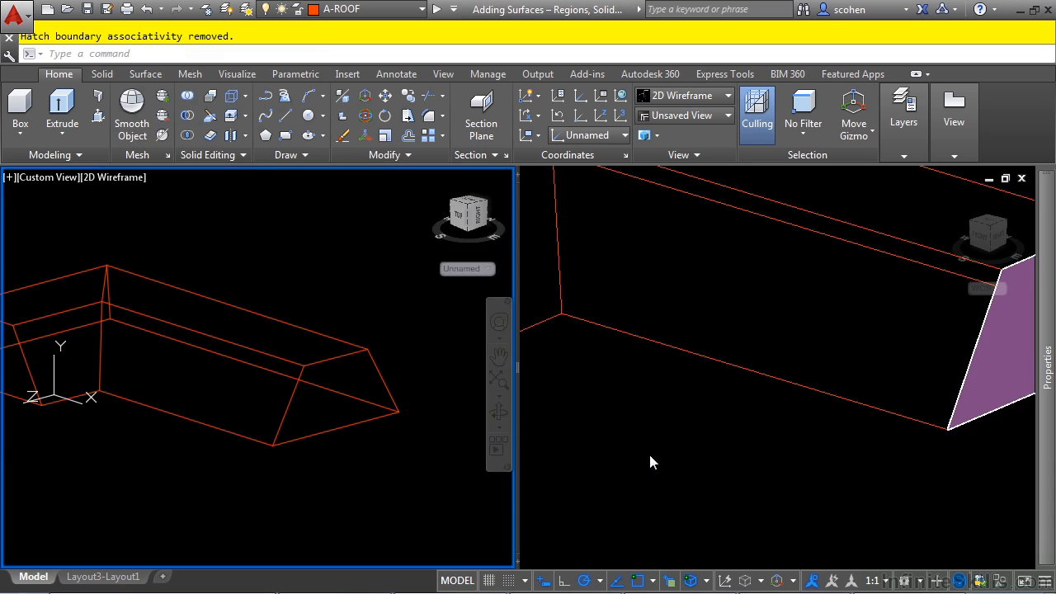
click(716, 418)
scroll(717, 418, down, 5)
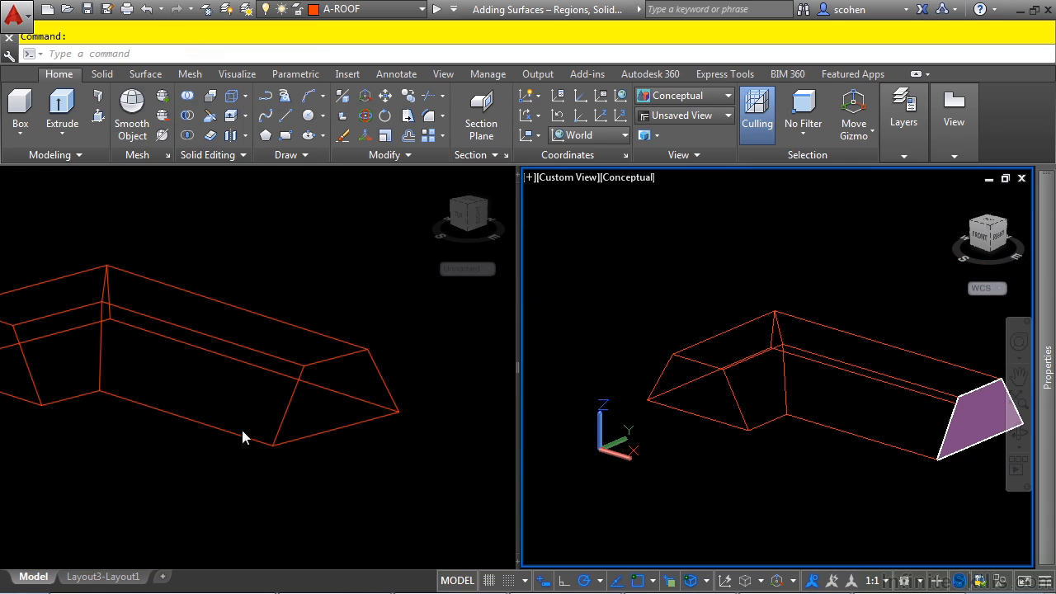
Create a region from the outline and eave line of the sloped roof face at the front end of the short wing.
click(198, 456)
shift+middle_drag(123, 487, 180, 452)
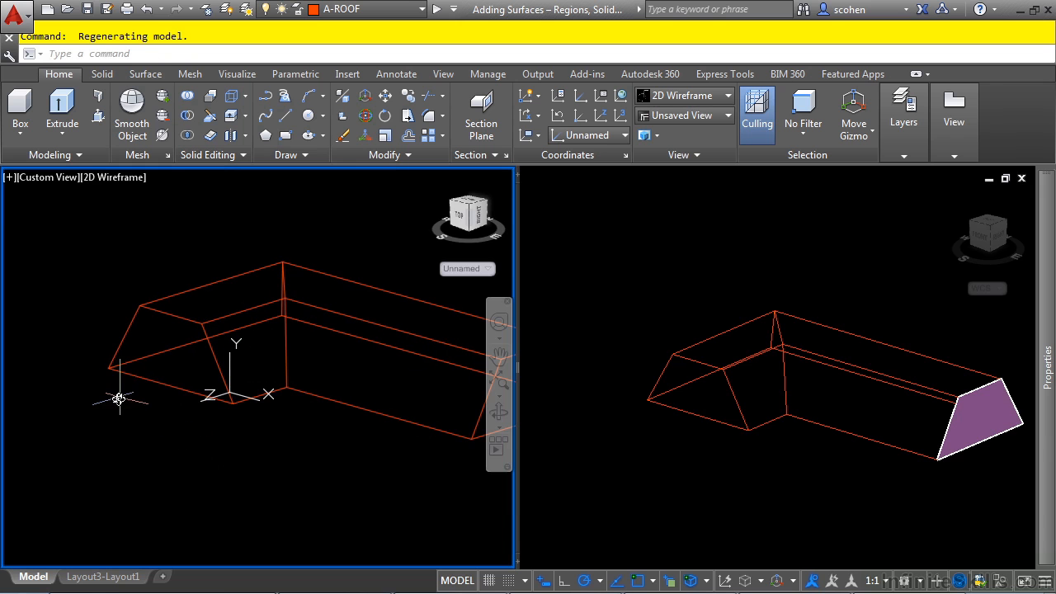
text(region)
key(Return)
click(124, 337)
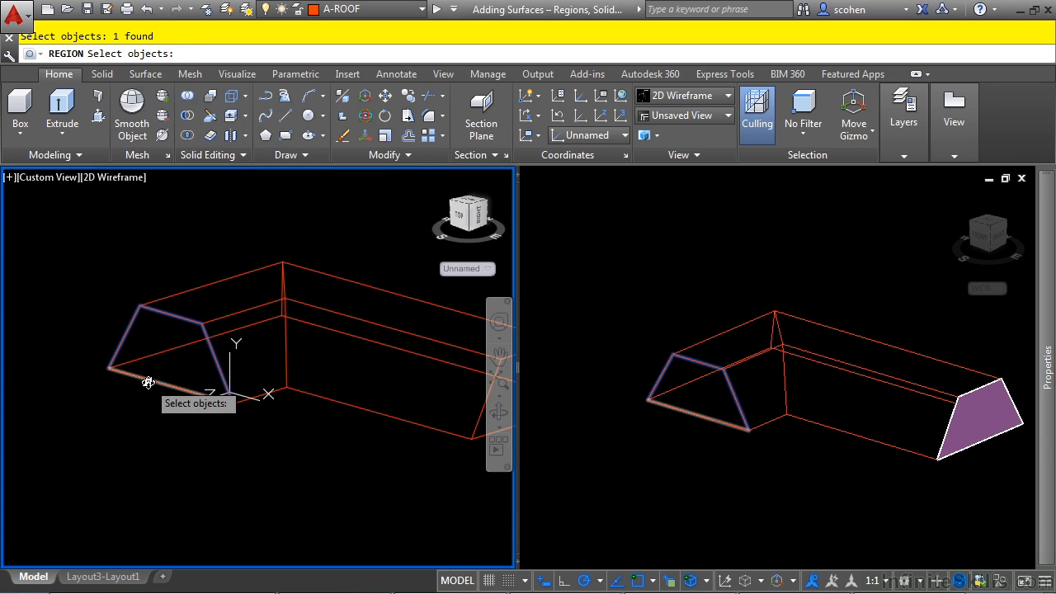
key(Return)
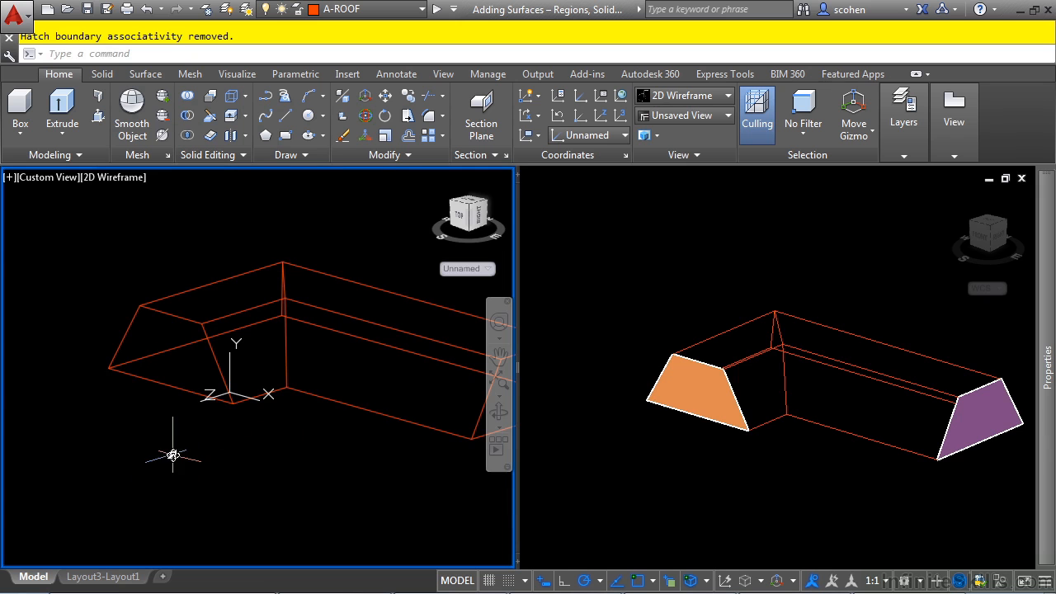
Thaw all layers and turn them all on.
click(244, 12)
click(228, 11)
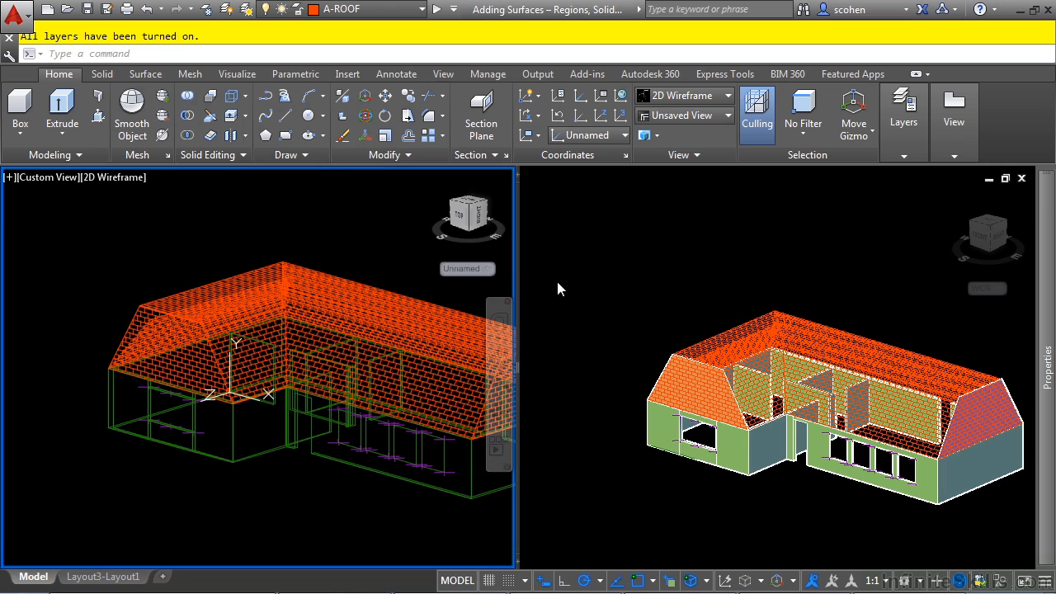
key(Escape)
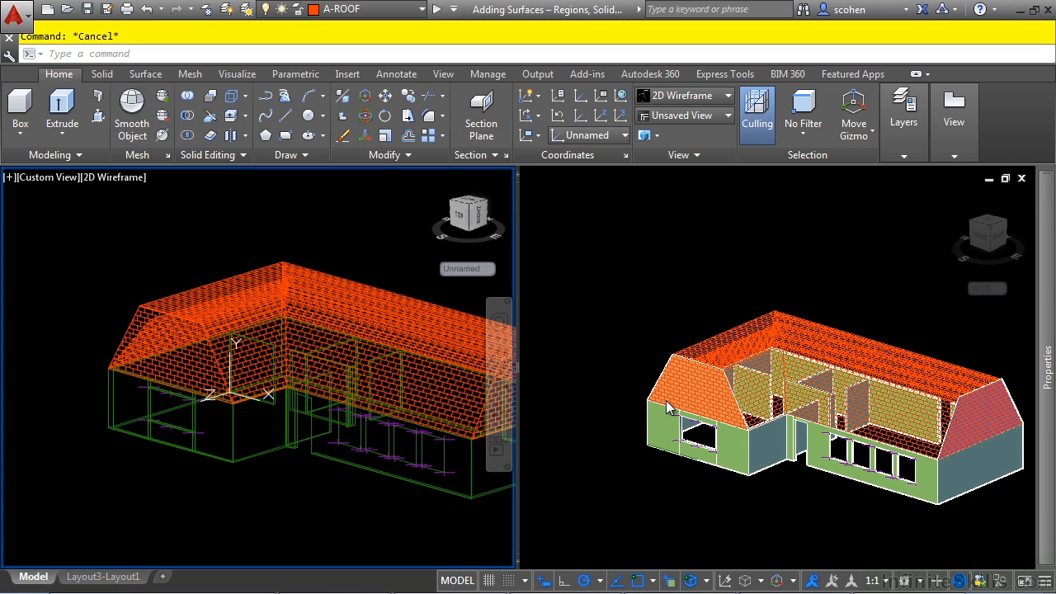
Examine the plan, elevation and isometric views in Layout3-Layout1, and return to model space.
click(104, 577)
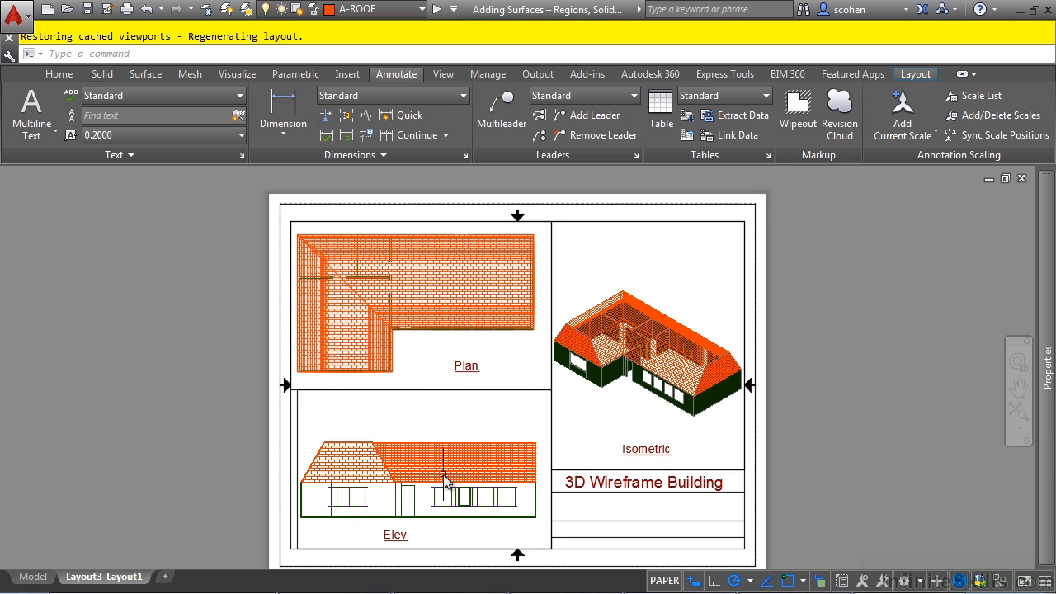
middle_drag(444, 477, 487, 450)
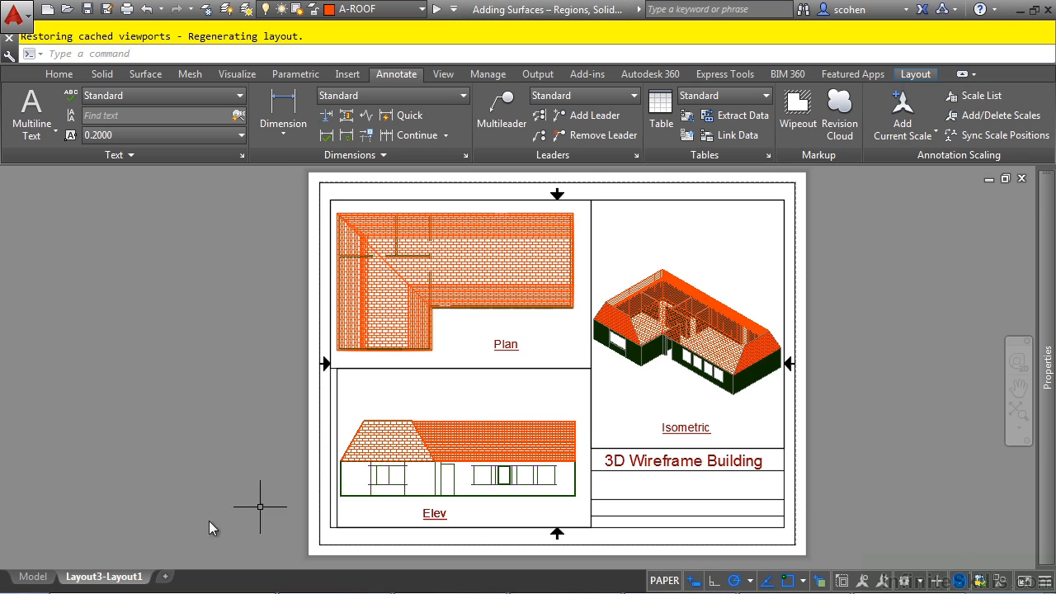
click(33, 581)
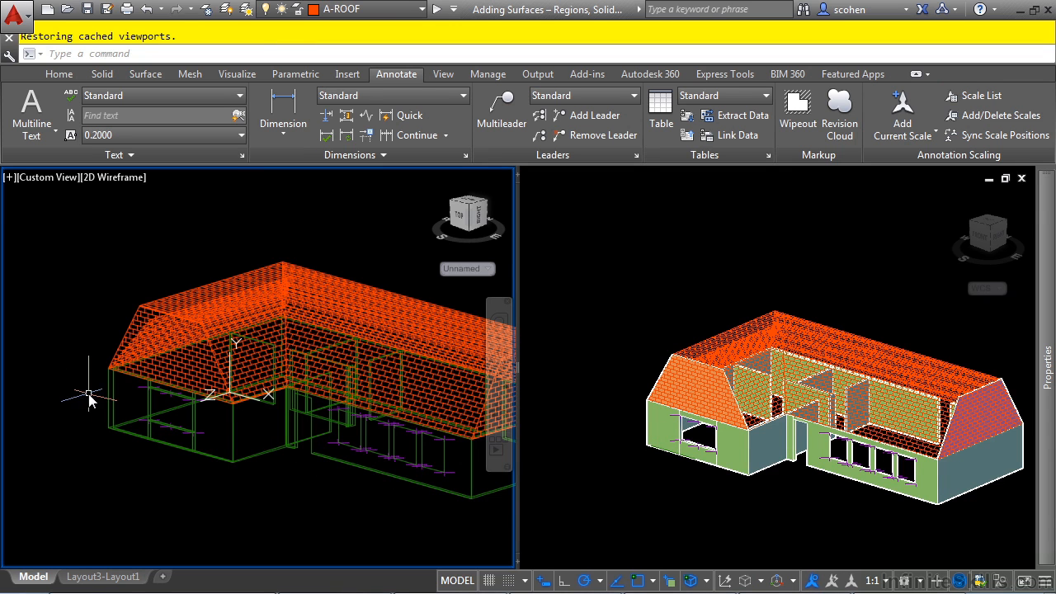
Move the UCS origin to the lower outer corner of the short wing's front wall.
click(233, 399)
mouse_move(232, 396)
click(279, 425)
scroll(161, 438, up, 3)
middle_drag(101, 459, 239, 504)
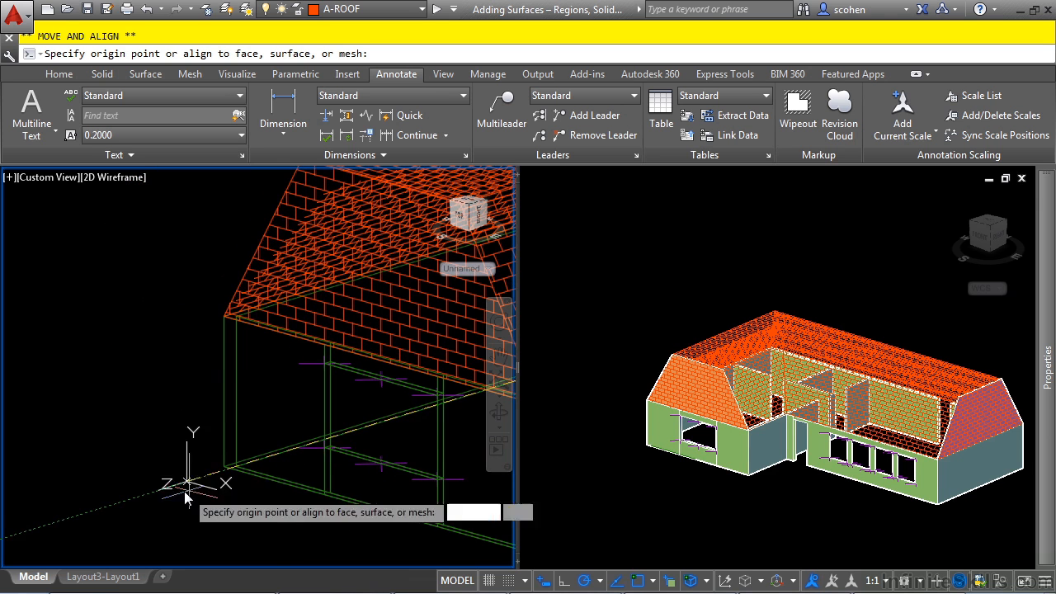
key(Escape)
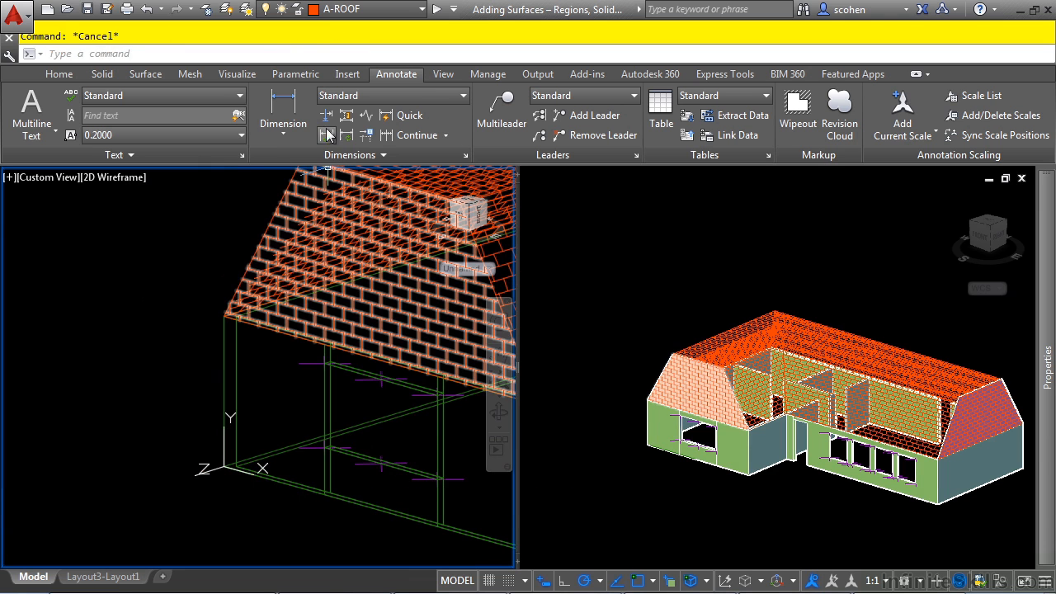
Add a vertical linear dimension from the UCS origin up to the wall's top corner, placed just outside the wall.
click(283, 108)
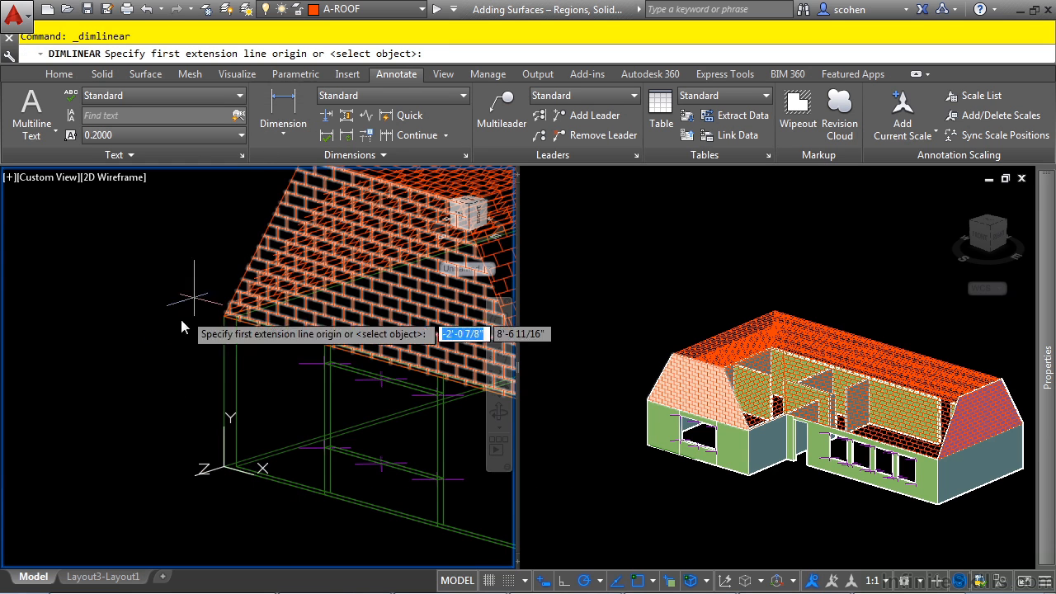
click(224, 468)
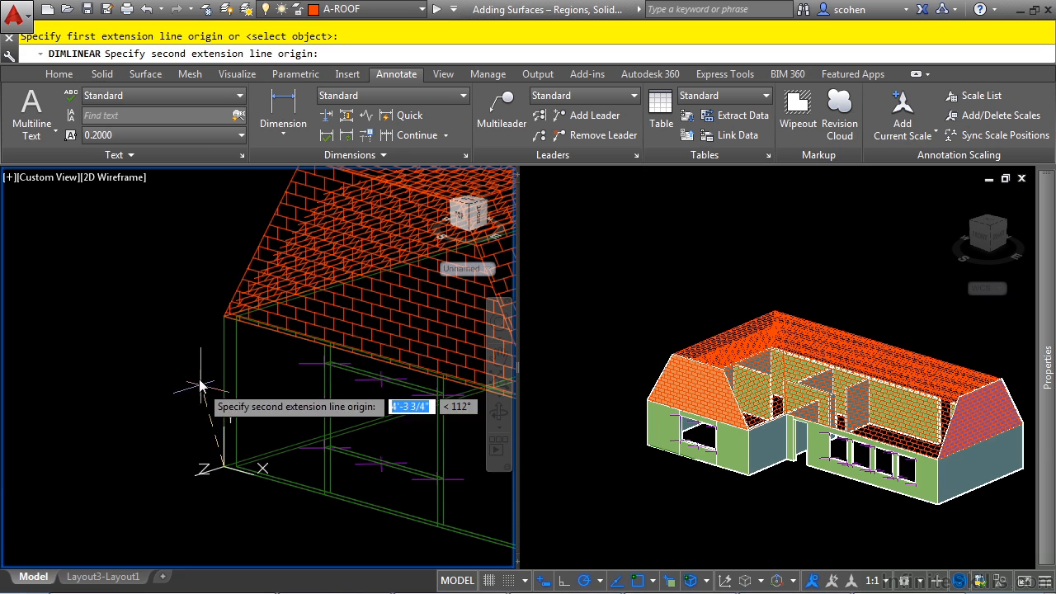
click(225, 317)
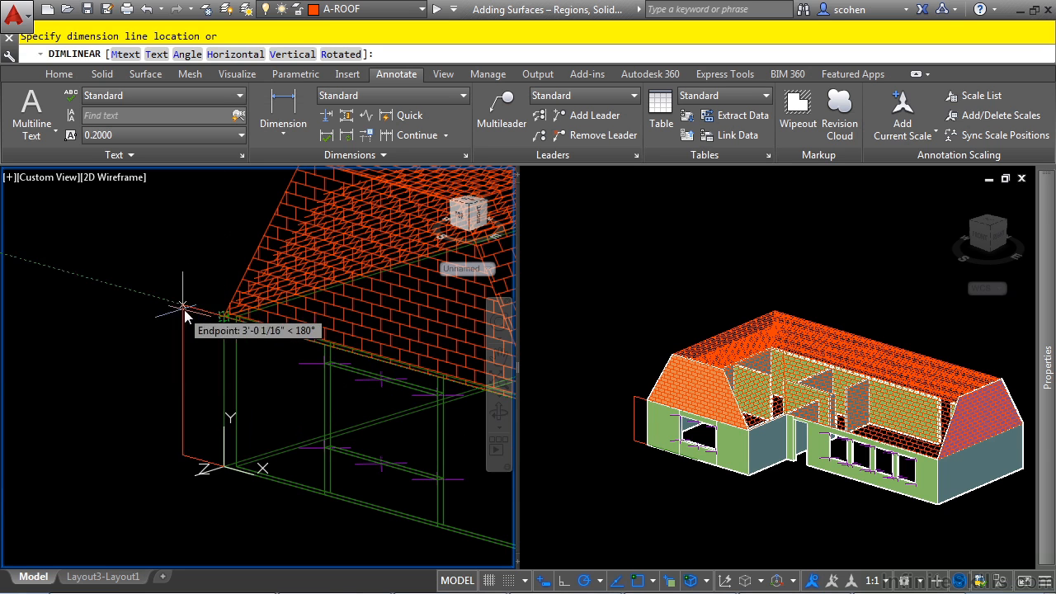
click(188, 401)
scroll(190, 398, up, 5)
scroll(262, 427, up, 6)
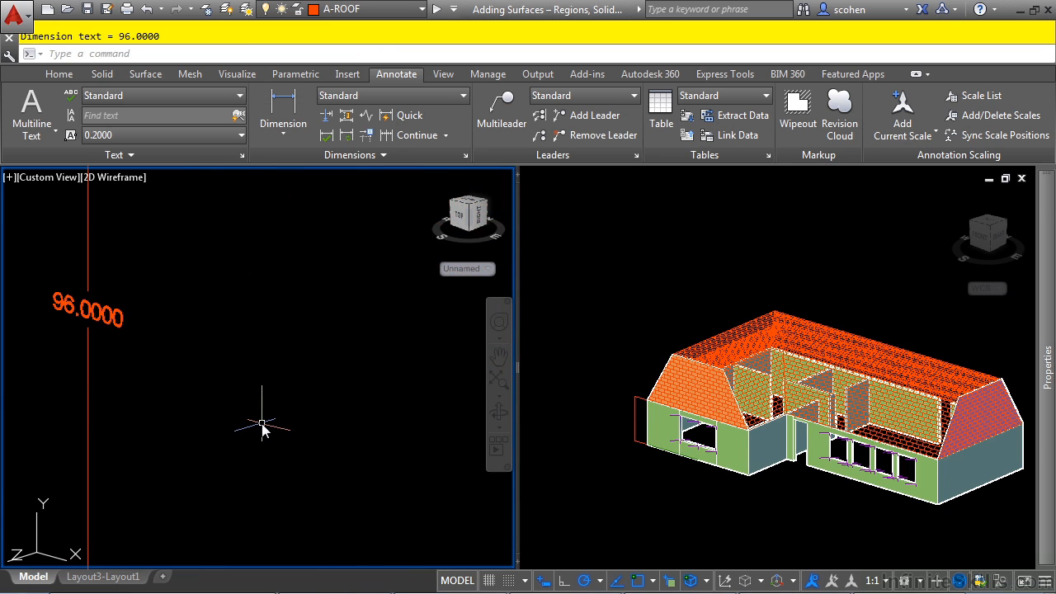
scroll(272, 462, down, 8)
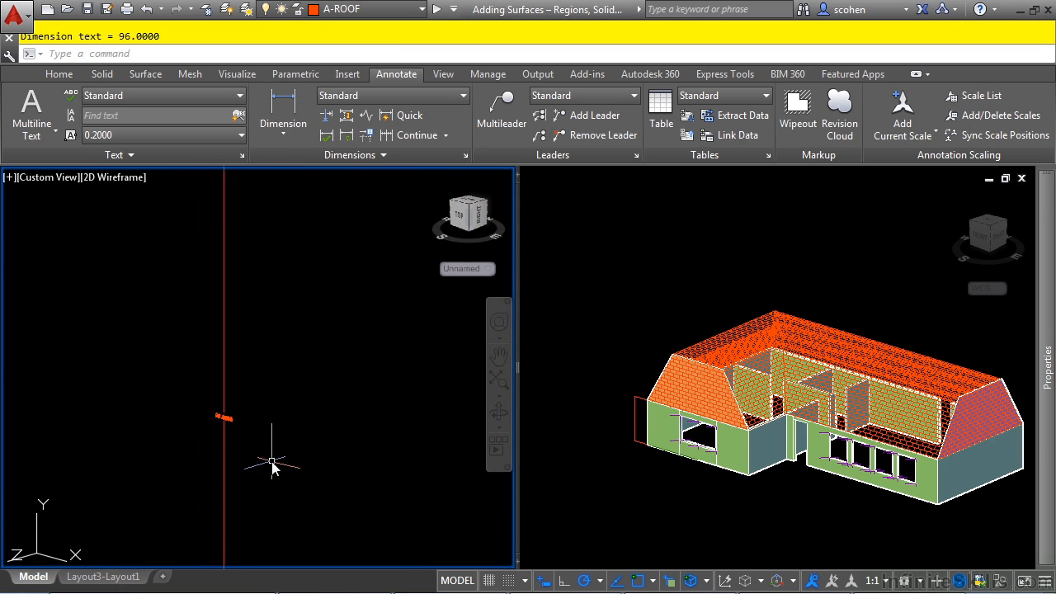
scroll(278, 477, down, 4)
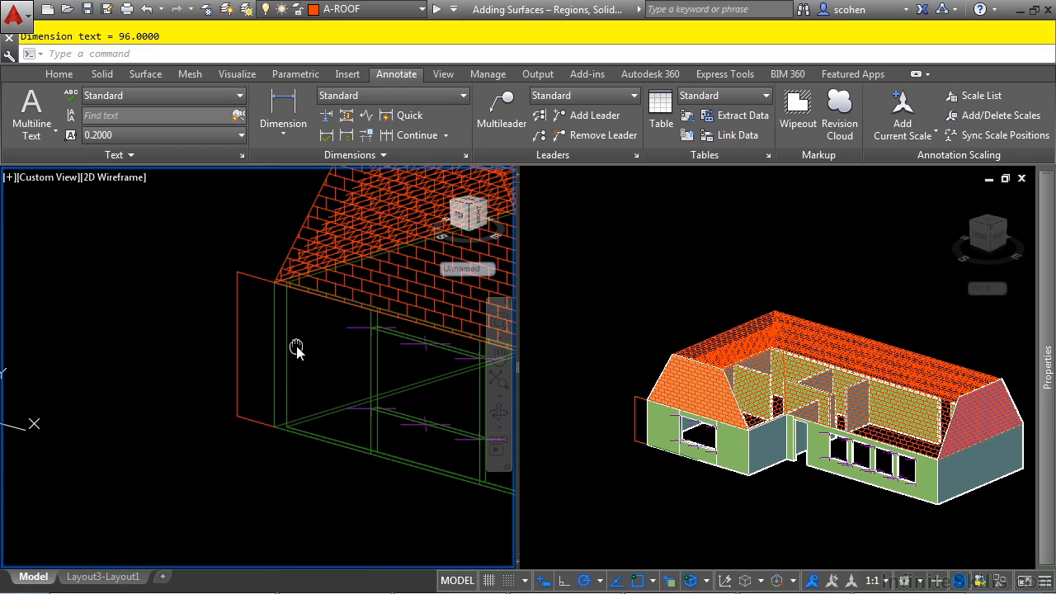